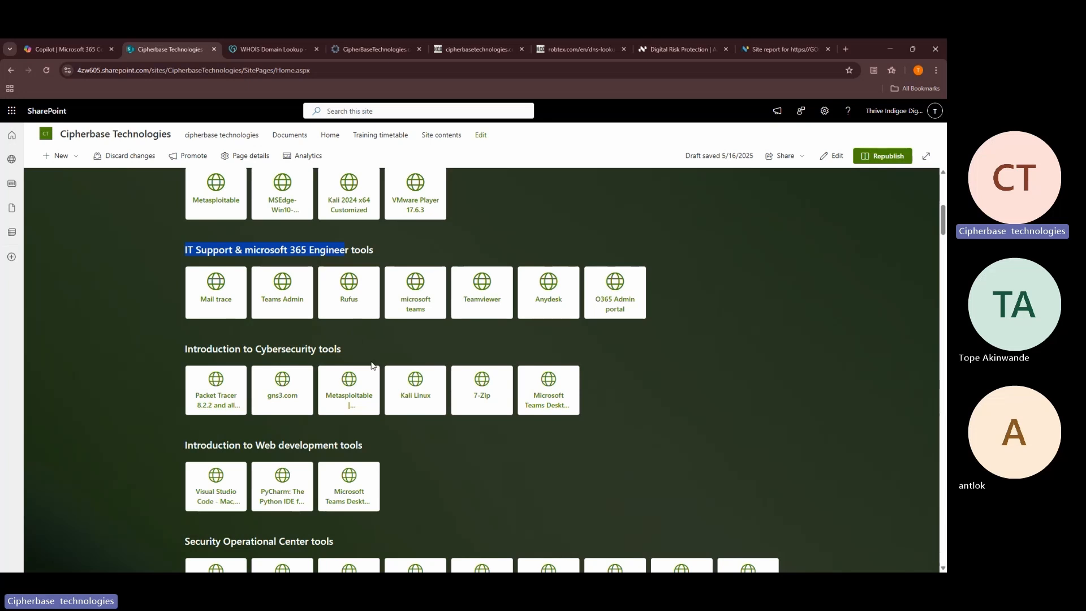
# Open a new Chrome tab and load office.com
pyautogui.scroll(-4, 371, 366)
pyautogui.scroll(4, 362, 363)
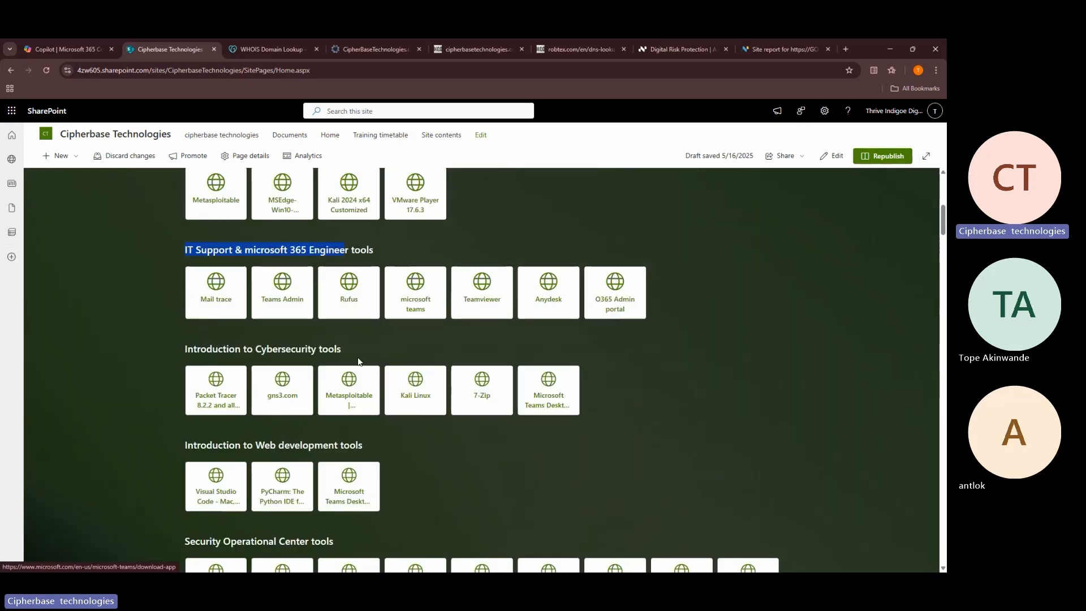
pyautogui.scroll(5, 357, 356)
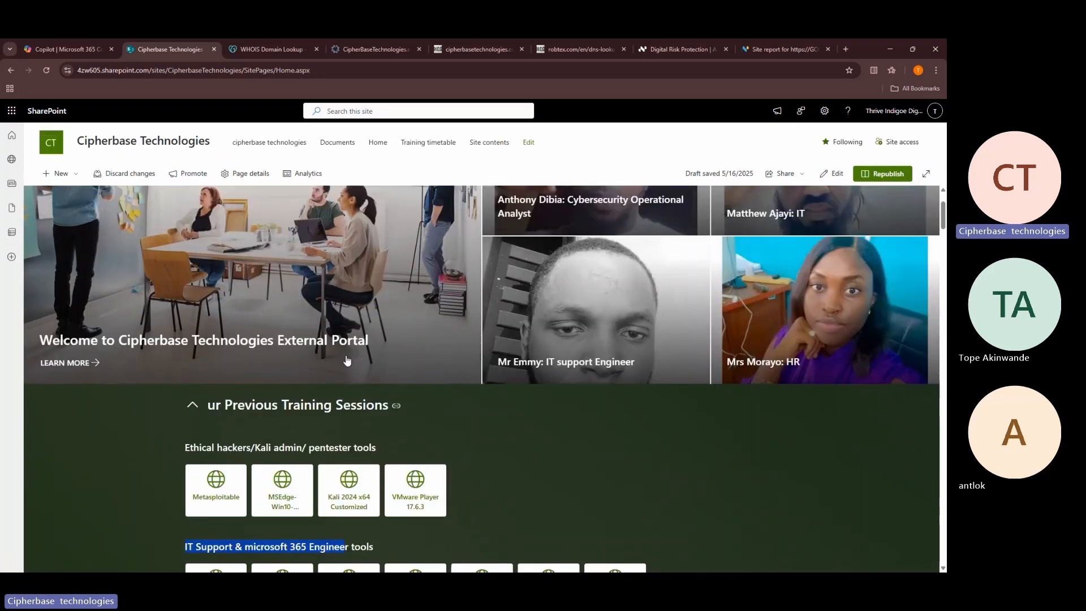
pyautogui.scroll(2, 347, 361)
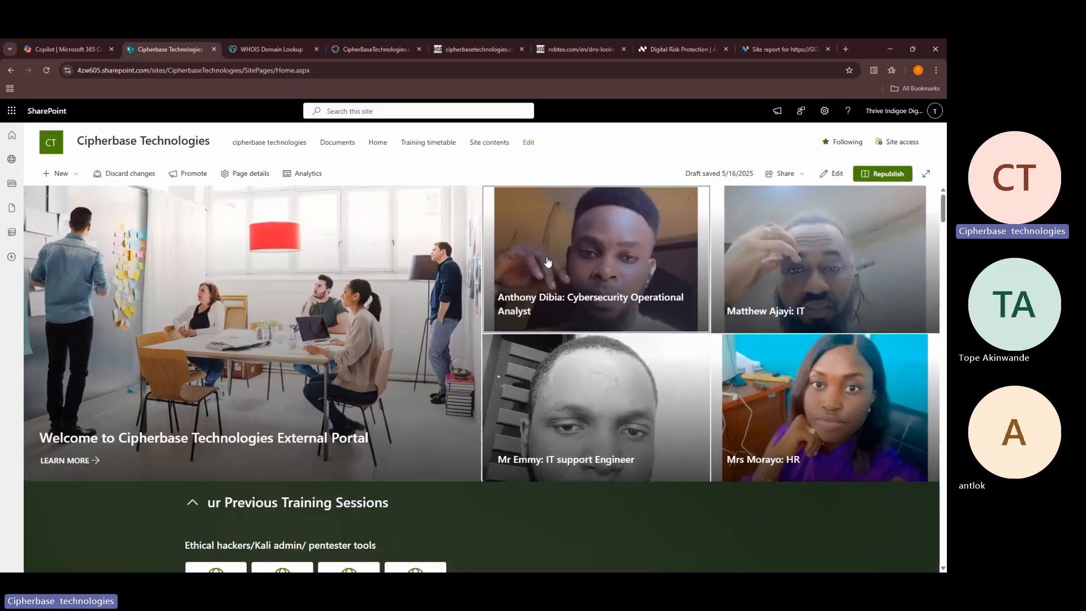
pyautogui.click(846, 49)
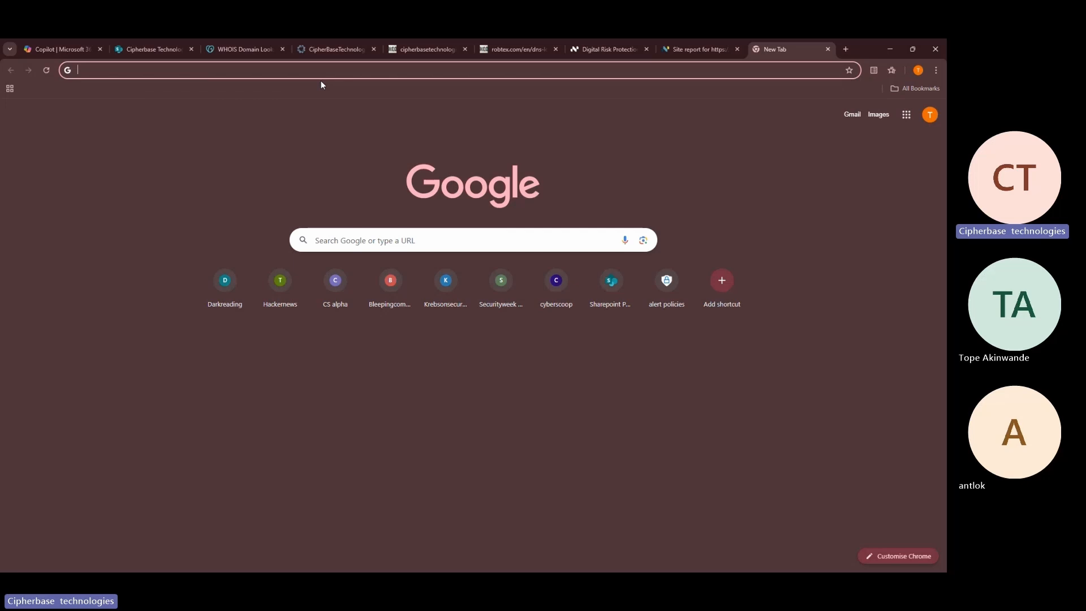
pyautogui.write('office.com')
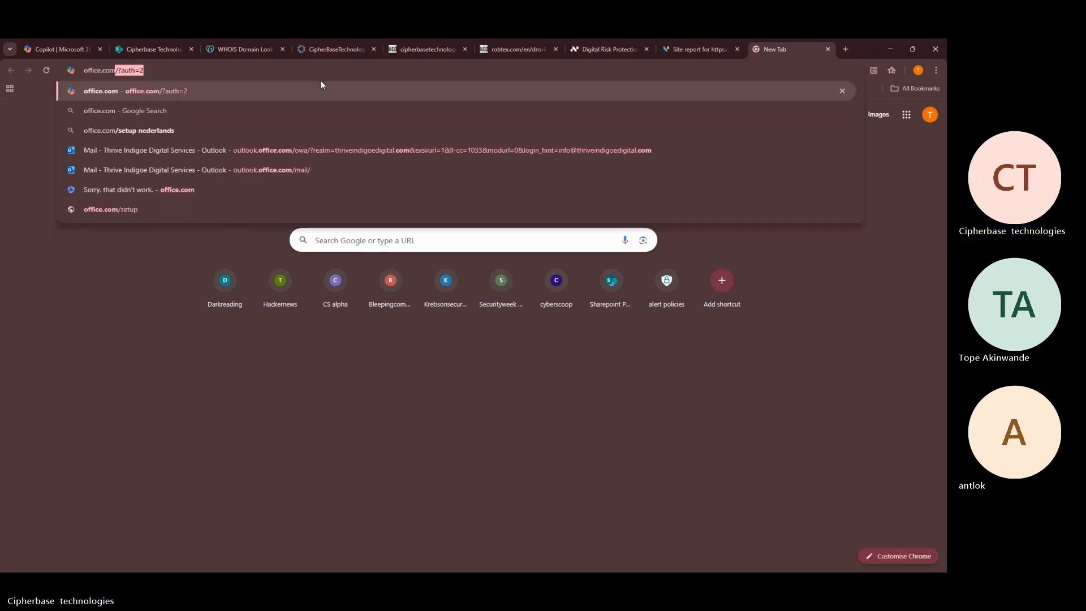
pyautogui.press('Return')
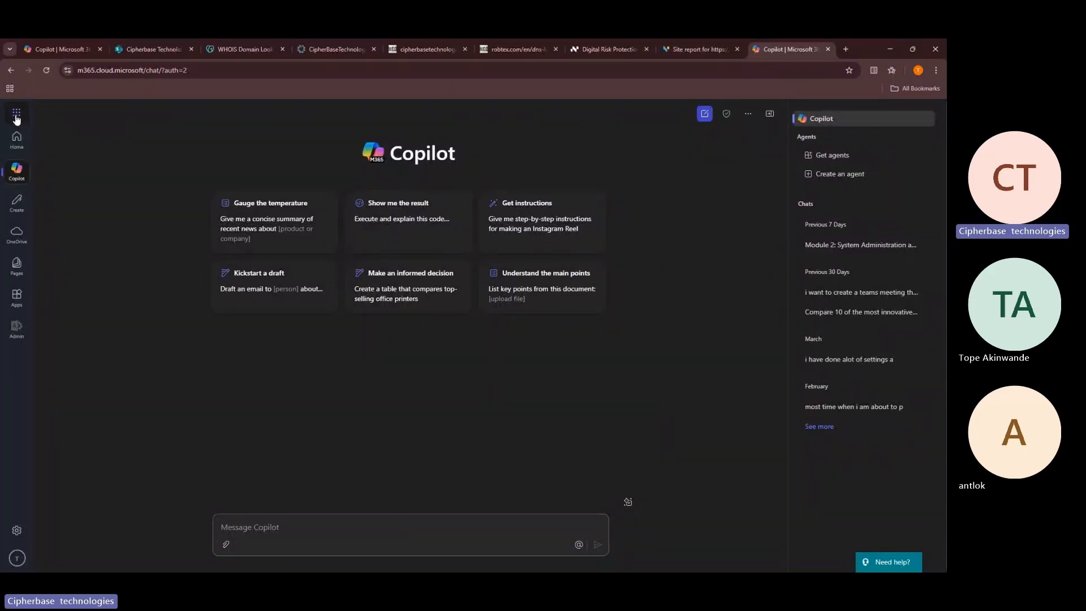
# Browse the full Microsoft 365 Apps catalogue through More apps, then reopen the app launcher
pyautogui.click(16, 116)
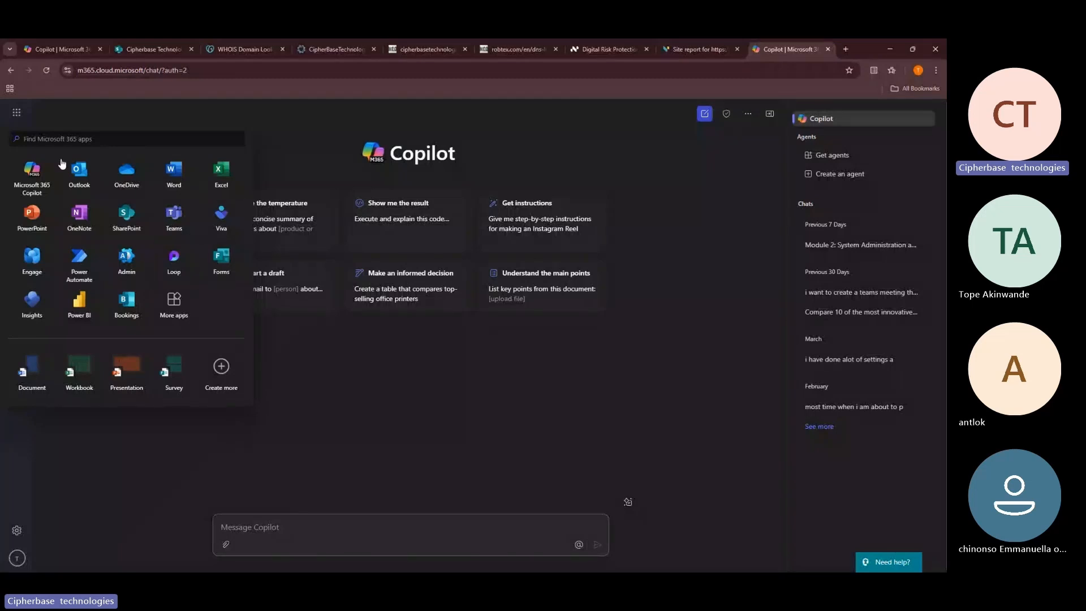
pyautogui.click(181, 306)
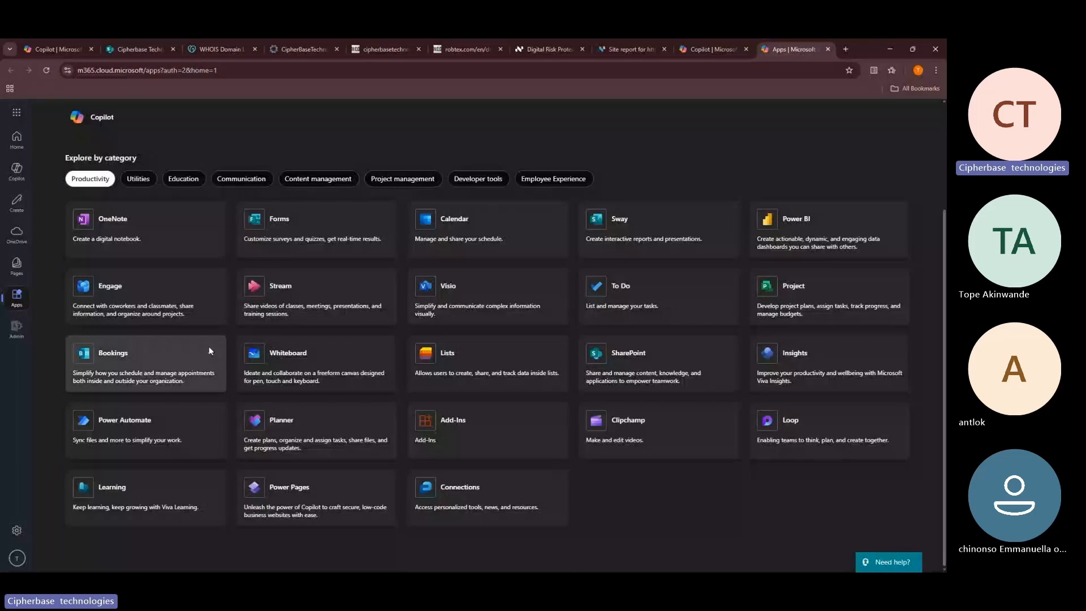
pyautogui.scroll(3, 296, 404)
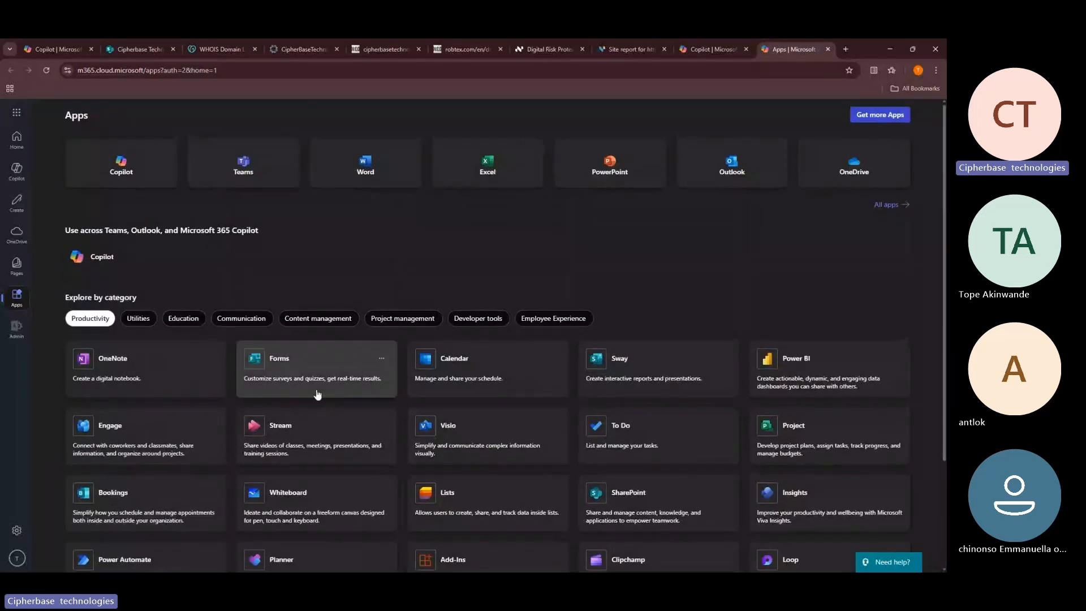
pyautogui.scroll(-1, 323, 408)
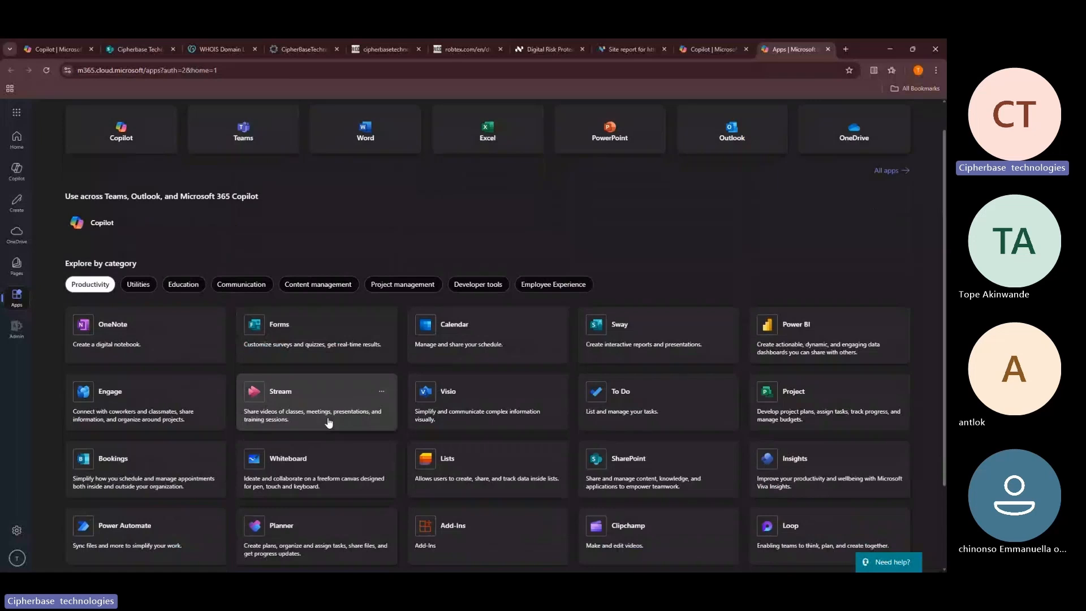
pyautogui.scroll(-2, 328, 422)
pyautogui.scroll(2, 297, 408)
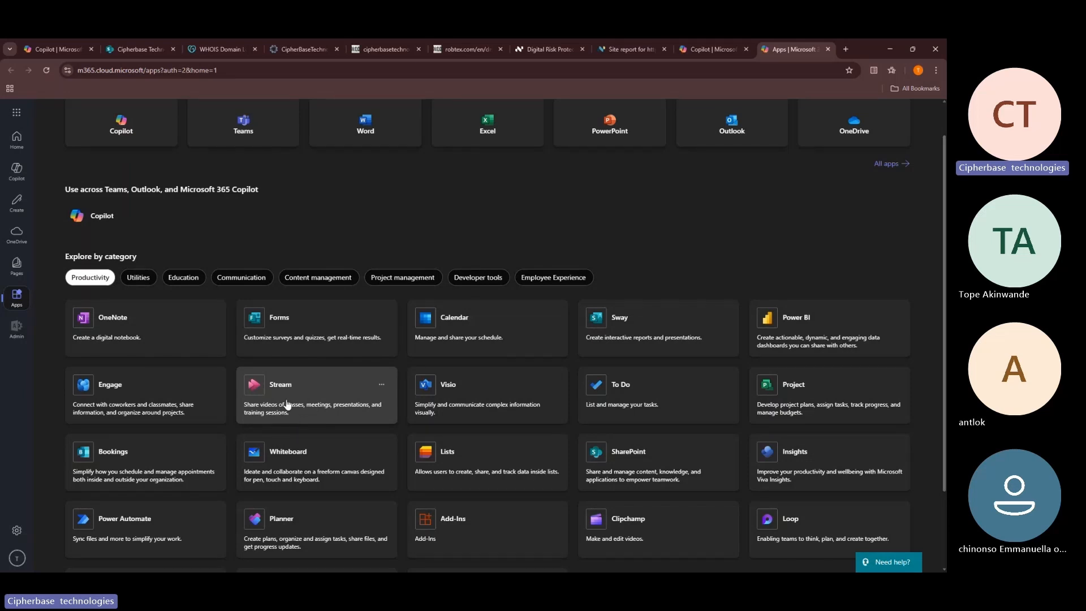
pyautogui.scroll(-2, 287, 404)
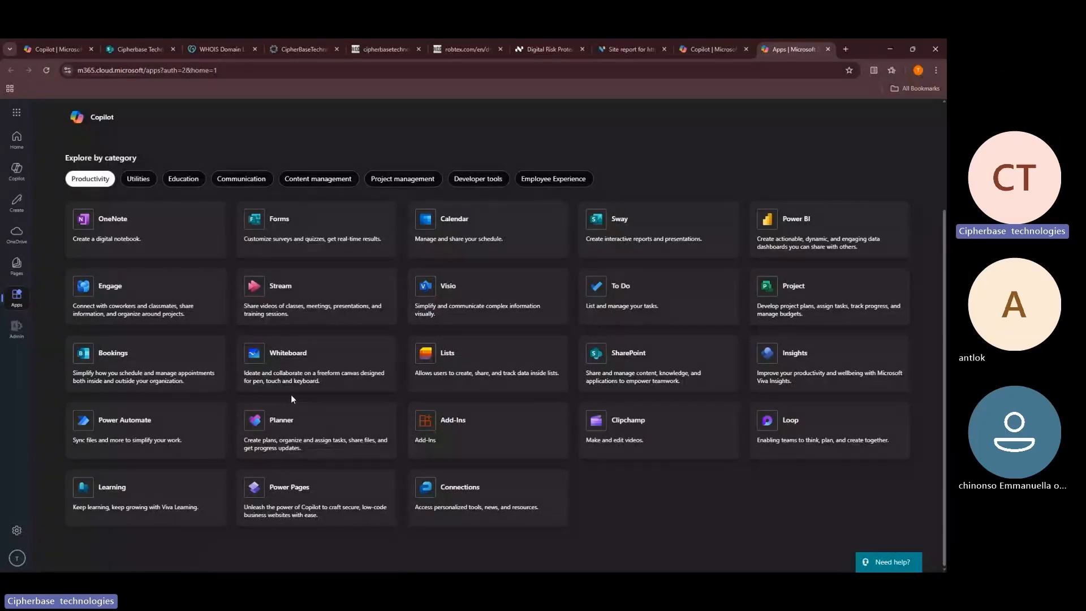
pyautogui.click(16, 112)
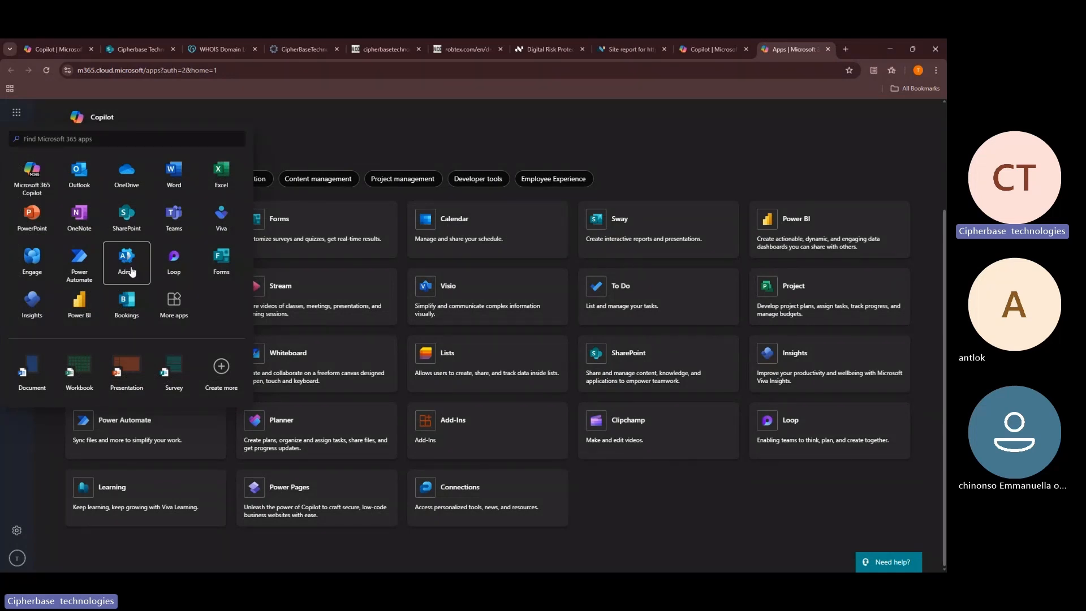
# Launch Admin from the app launcher and review the admin center home dashboard cards
pyautogui.click(131, 271)
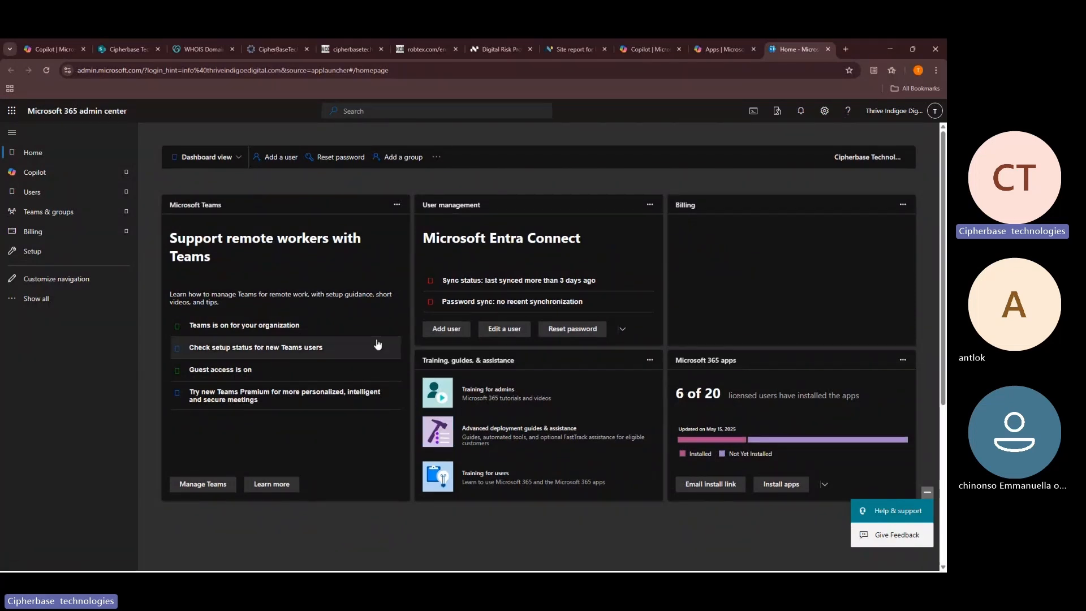
pyautogui.scroll(-2, 376, 343)
pyautogui.scroll(2, 413, 337)
pyautogui.scroll(-1, 304, 243)
pyautogui.scroll(1, 305, 242)
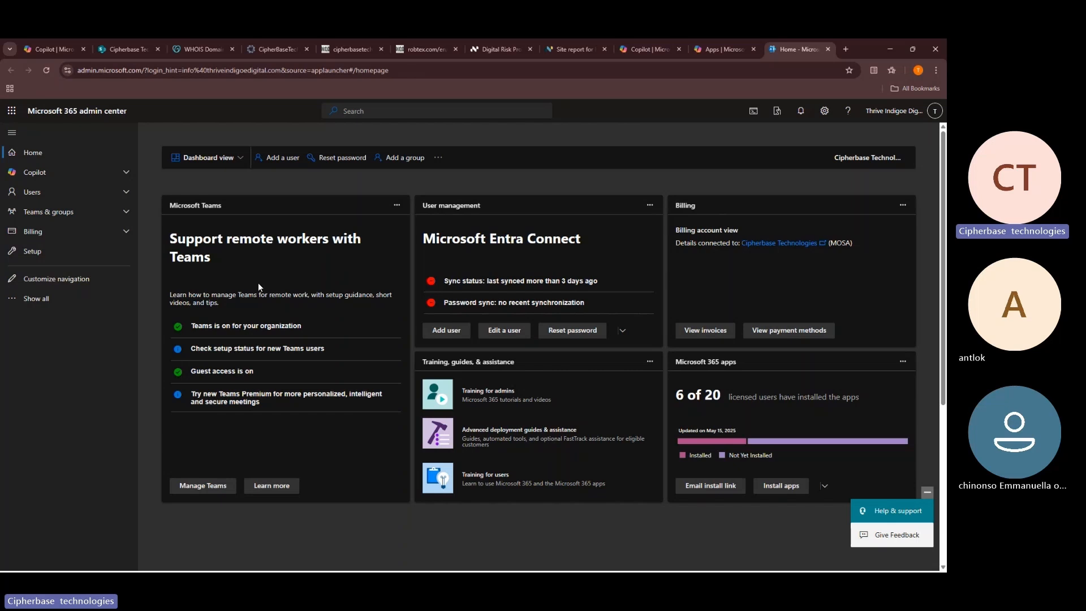
pyautogui.scroll(-3, 218, 296)
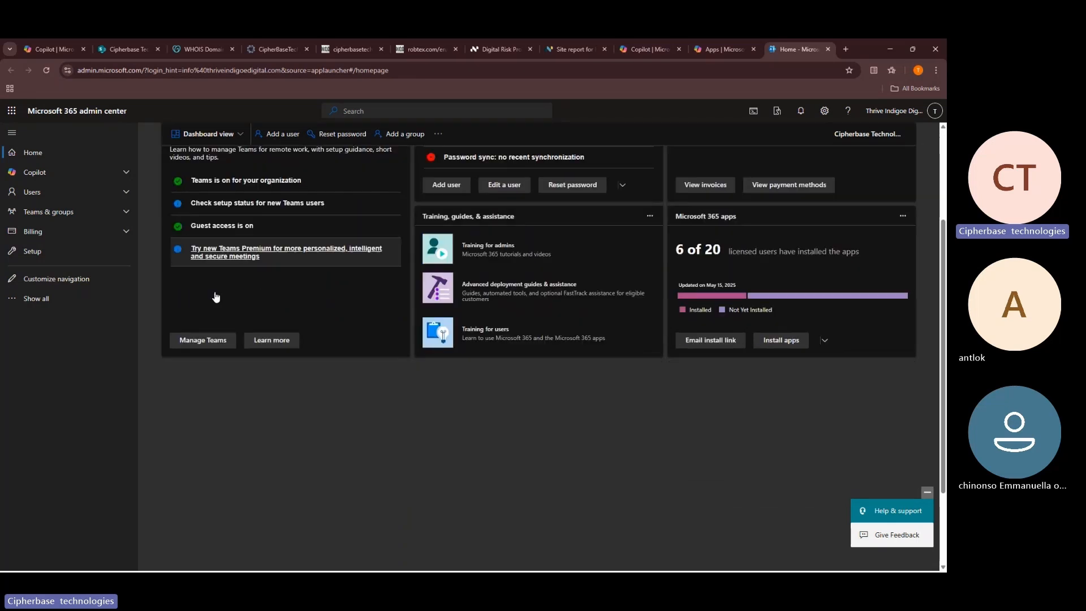
pyautogui.scroll(2, 209, 313)
pyautogui.scroll(1, 187, 283)
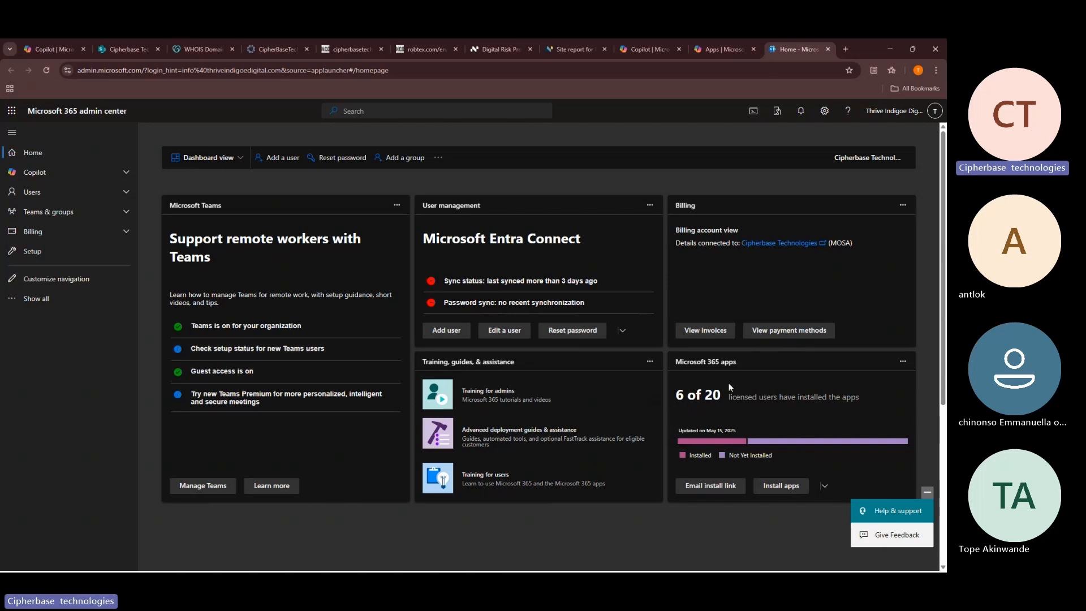
pyautogui.click(762, 408)
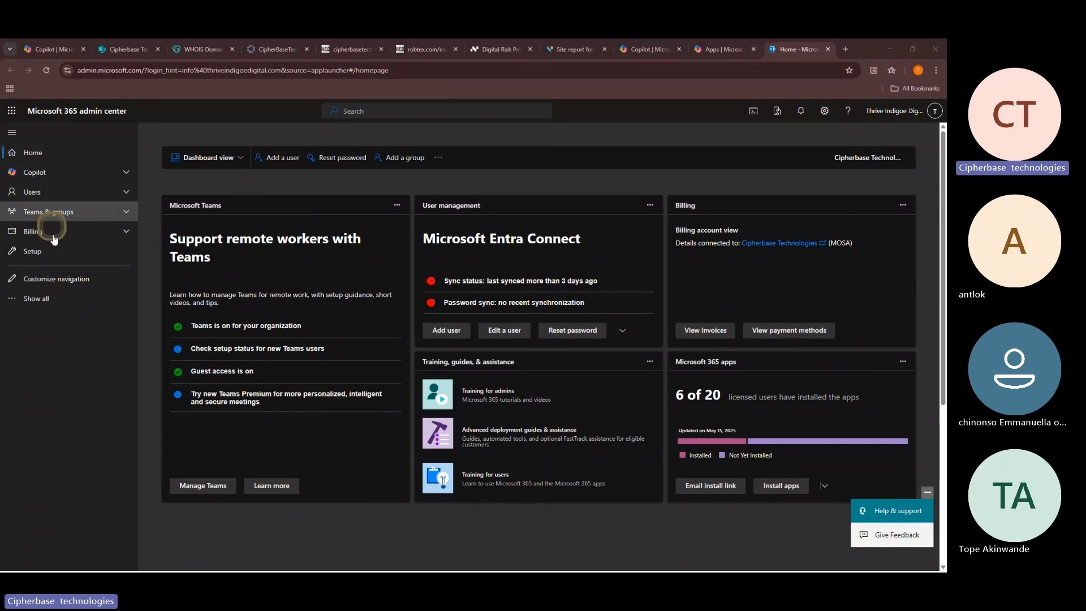
# Expand the admin navigation with Show all and review Roles, Settings, Reports, Health and Admin centers
pyautogui.click(43, 298)
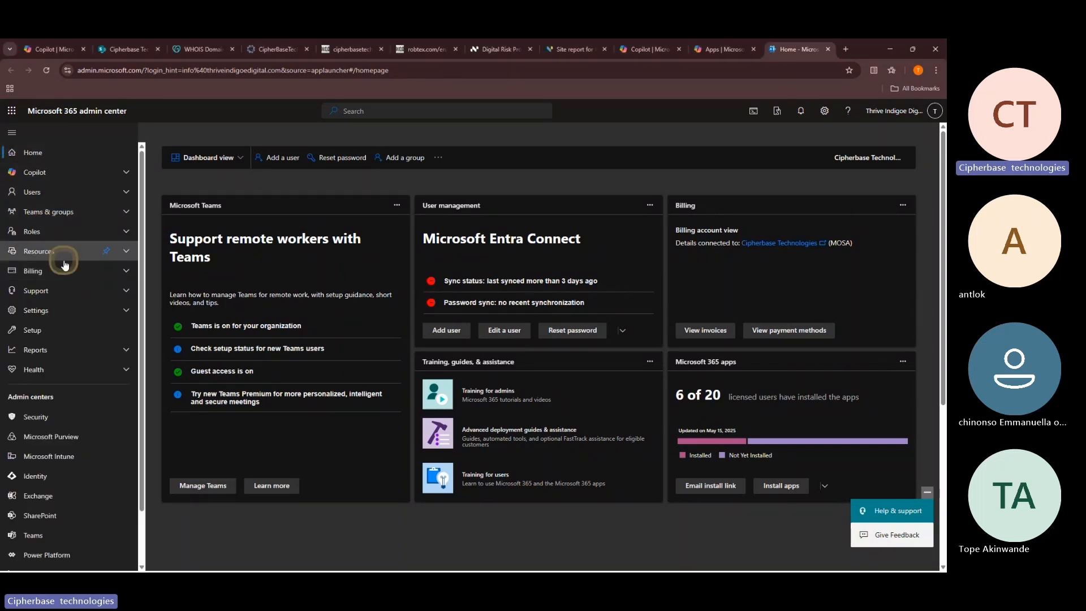
pyautogui.scroll(-1, 65, 359)
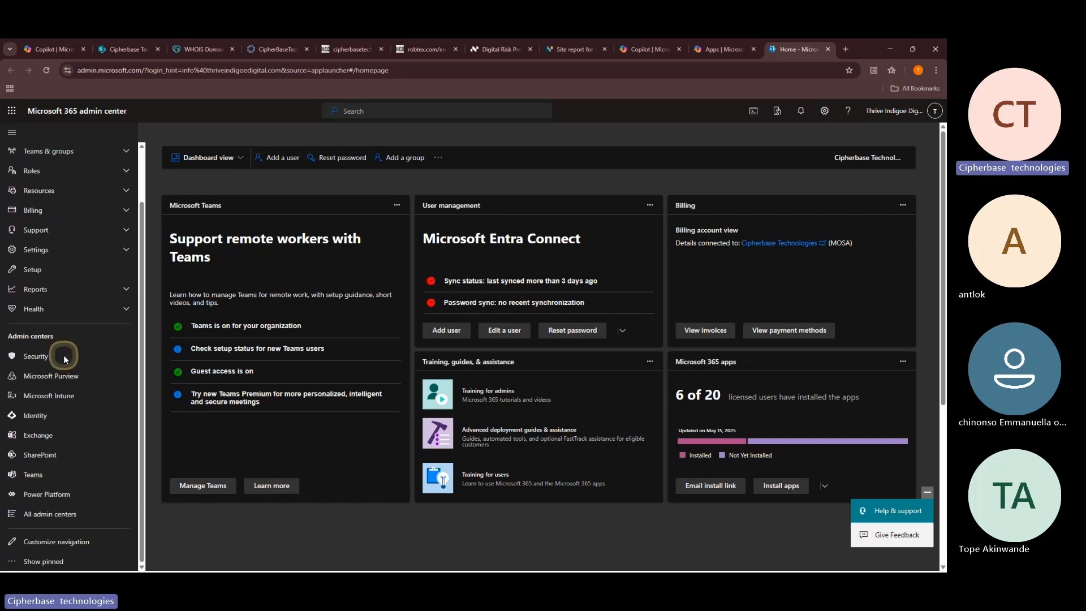
pyautogui.scroll(1, 65, 359)
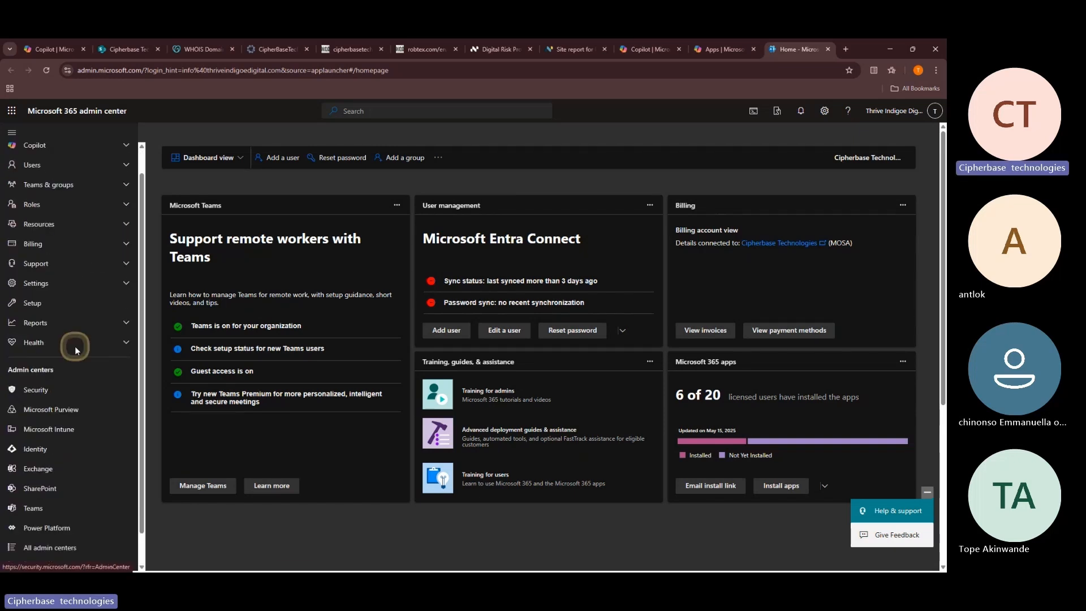
pyautogui.scroll(1, 75, 351)
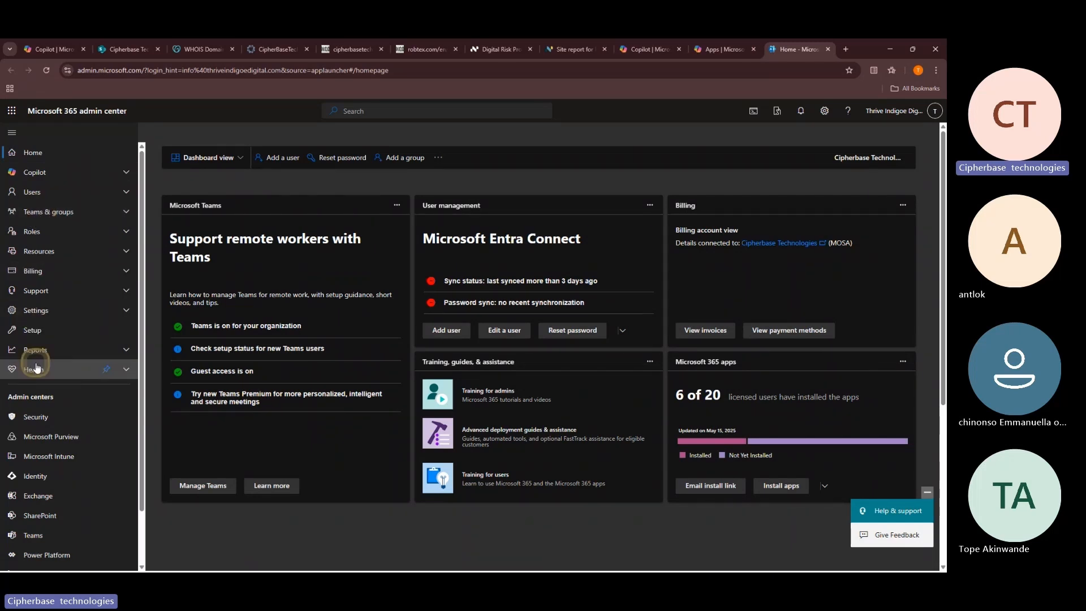
pyautogui.scroll(-1, 45, 362)
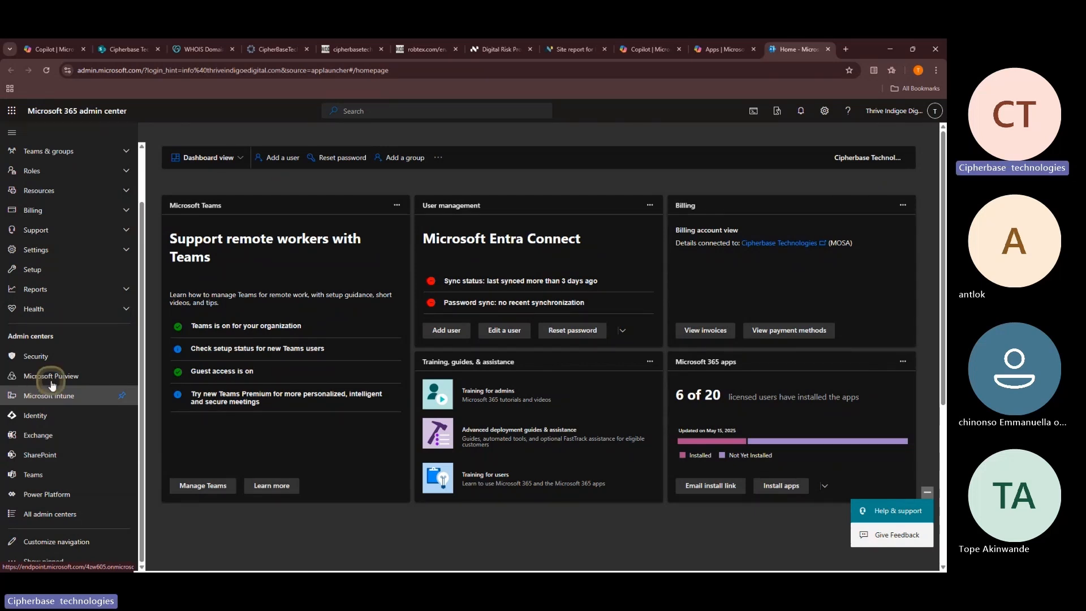
pyautogui.scroll(2, 50, 362)
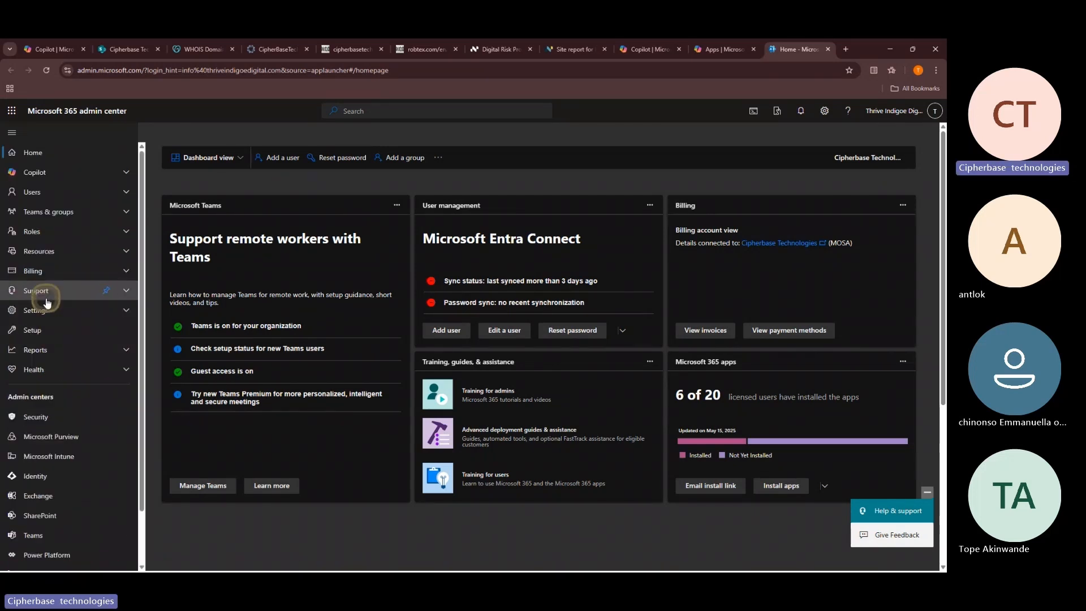
# Go to Users > Active users and start adding a new user
pyautogui.click(126, 194)
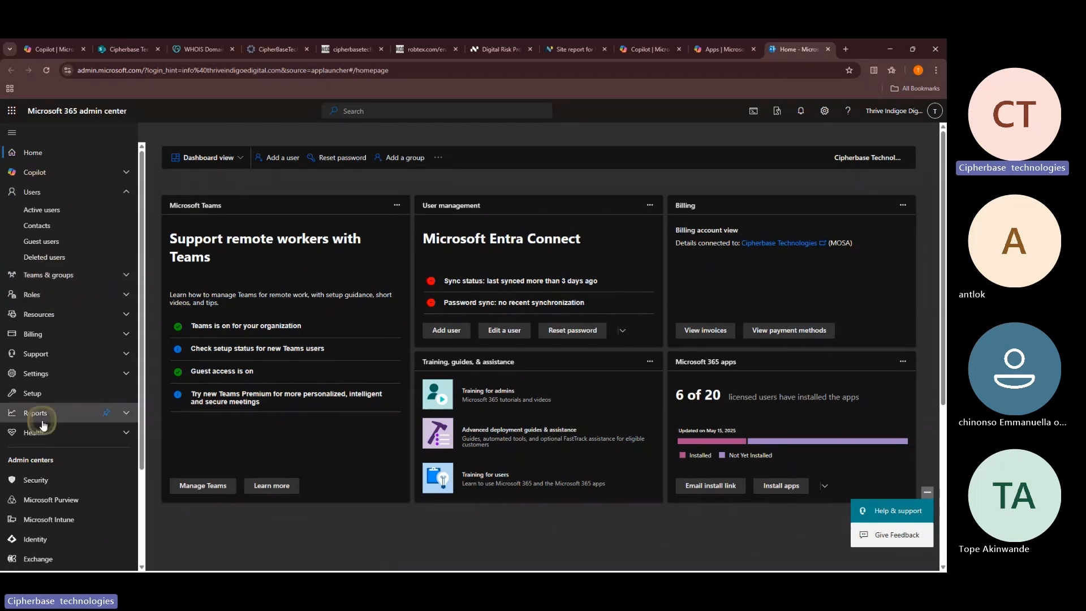
pyautogui.click(51, 212)
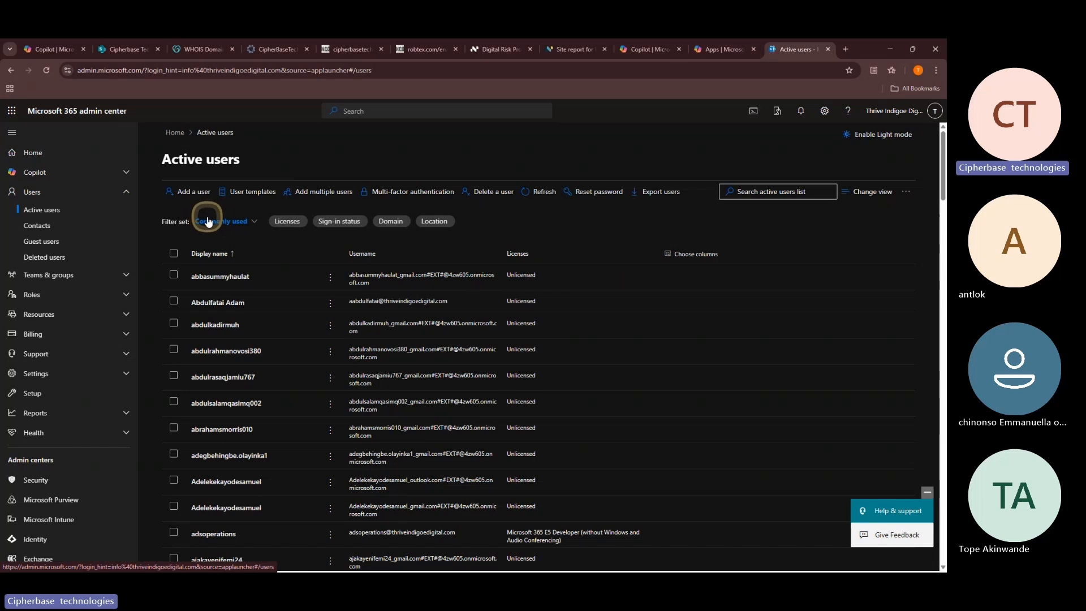
pyautogui.click(196, 193)
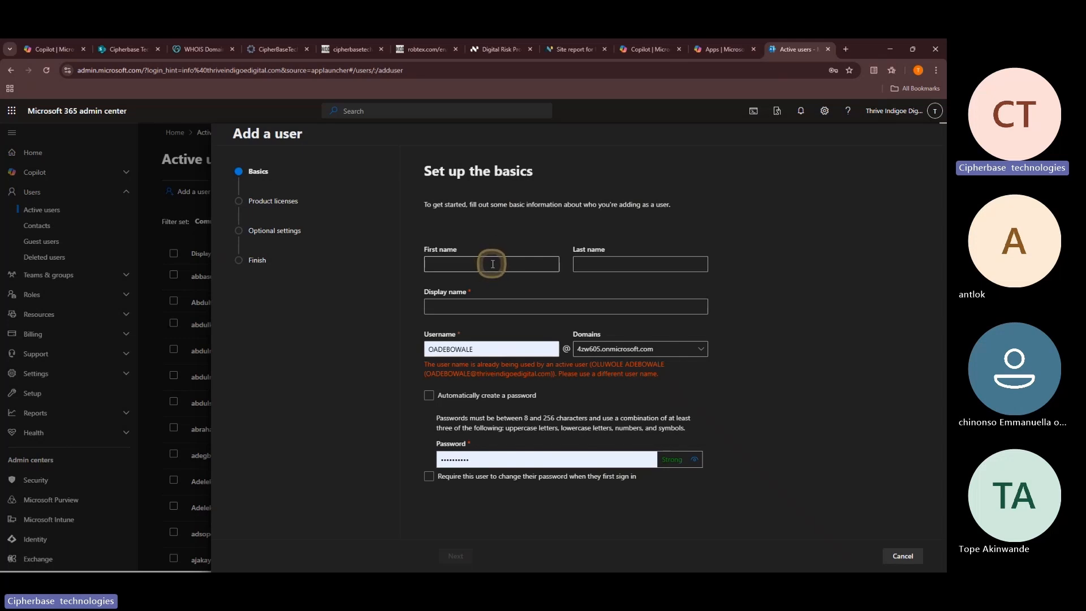
# Enter the new user's first and last name, fix a typo, and auto-fill the display name
pyautogui.click(448, 262)
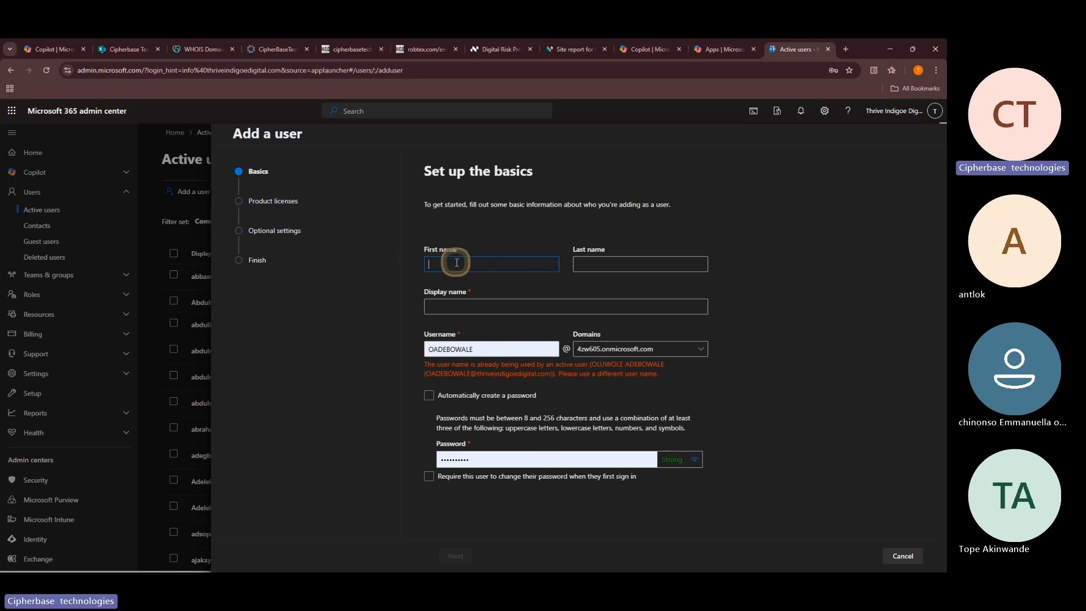
pyautogui.click(589, 263)
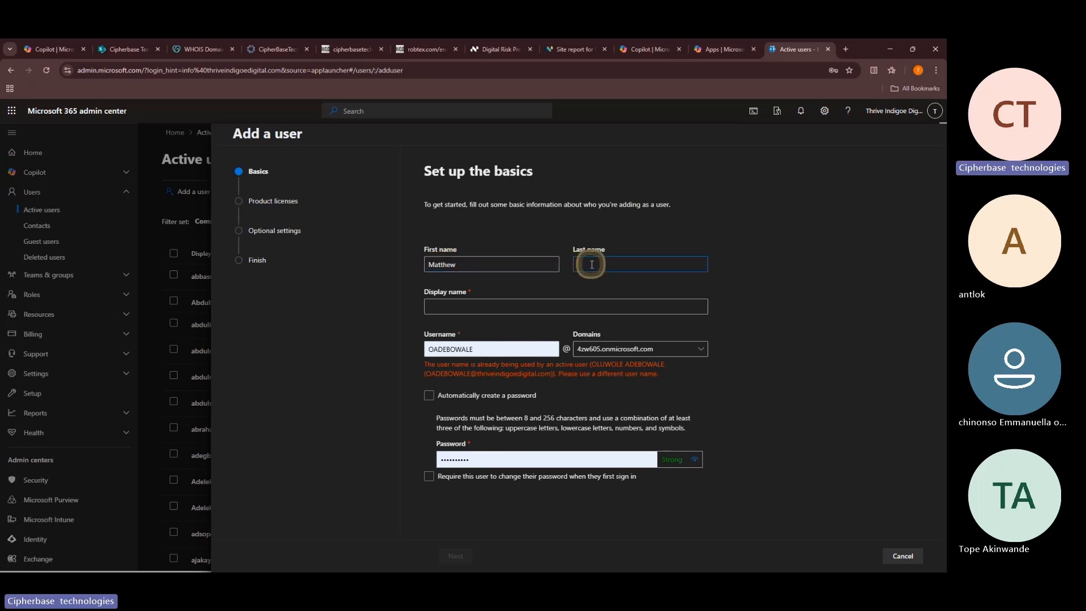
pyautogui.click(447, 264)
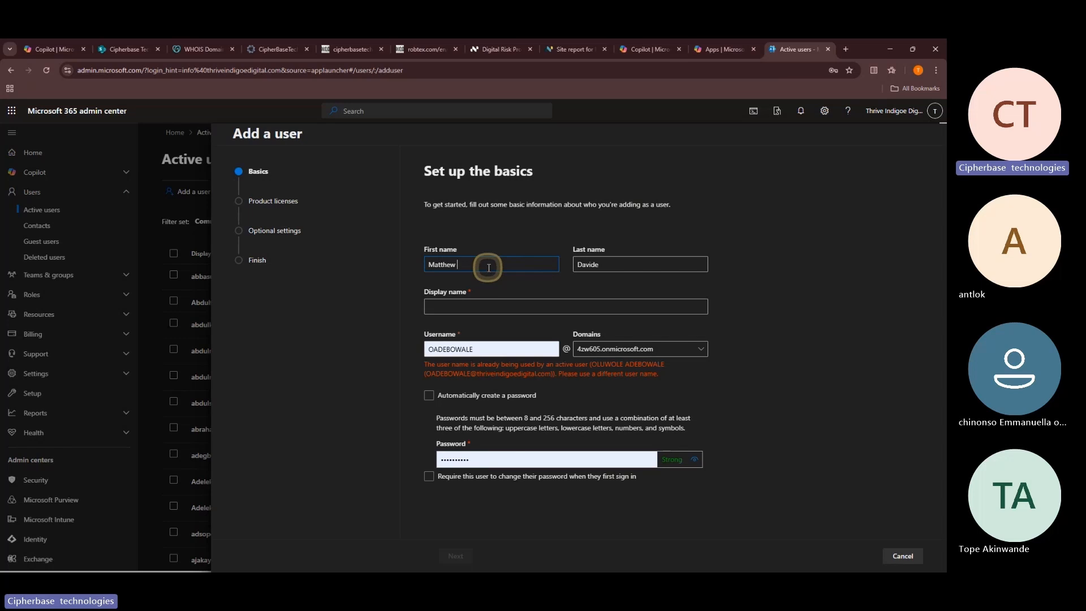
pyautogui.click(621, 265)
pyautogui.press('BackSpace')
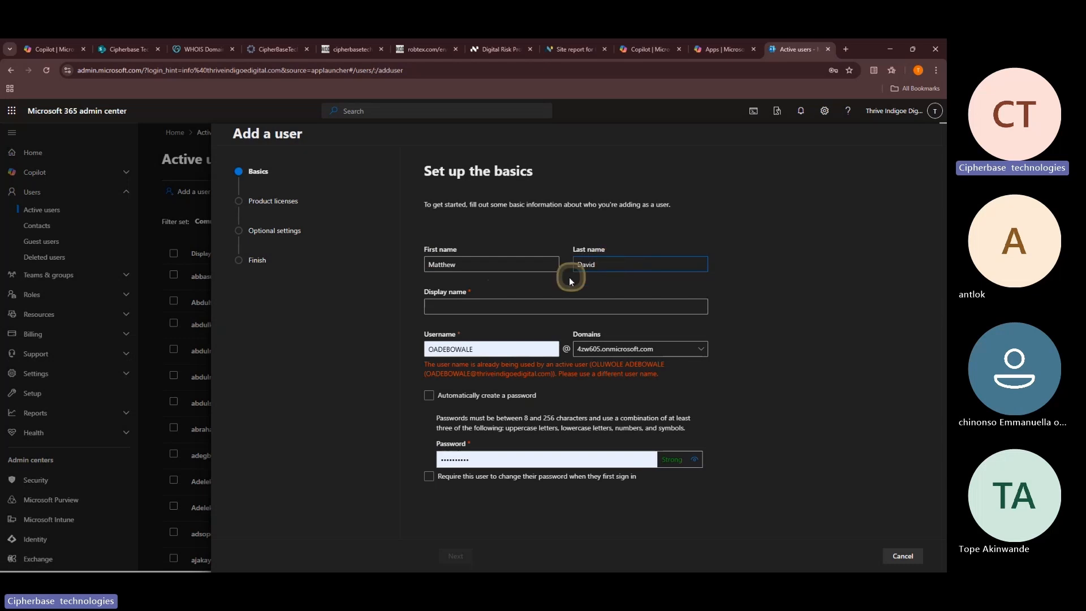
pyautogui.click(486, 305)
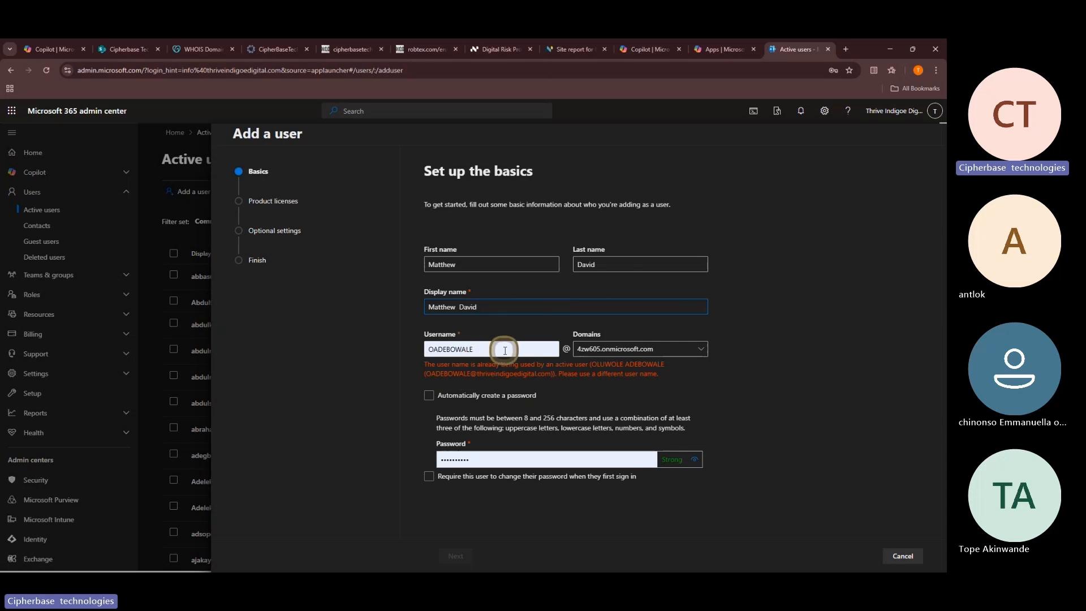
# Replace the taken username with a new one built from the user's name
pyautogui.click(487, 349)
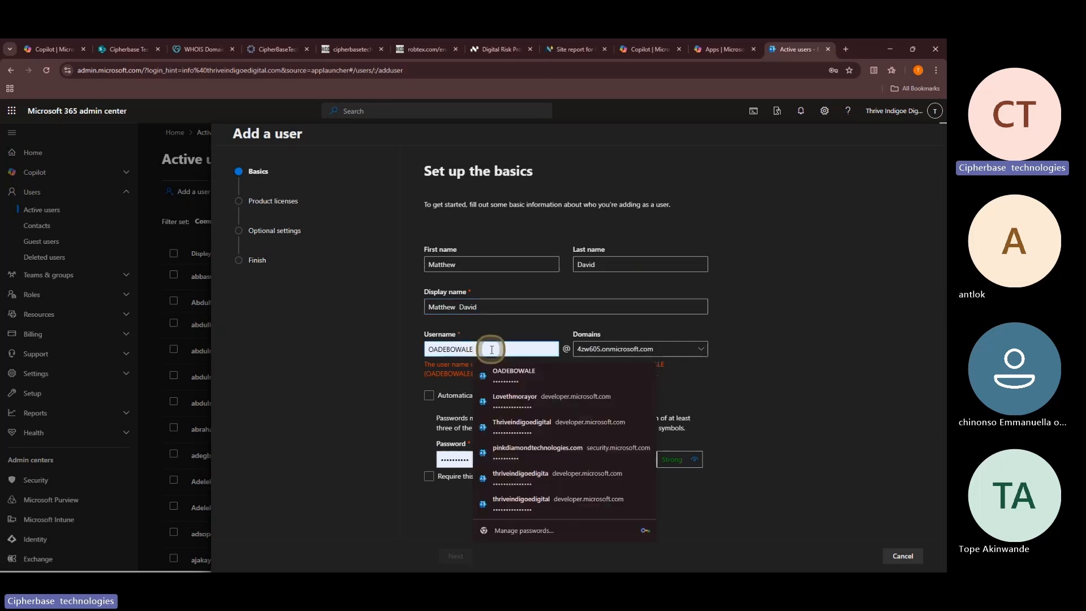
pyautogui.press('BackSpace')
pyautogui.press('BackSpace')
pyautogui.press('BackSpace')
pyautogui.press('BackSpace')
pyautogui.press('BackSpace')
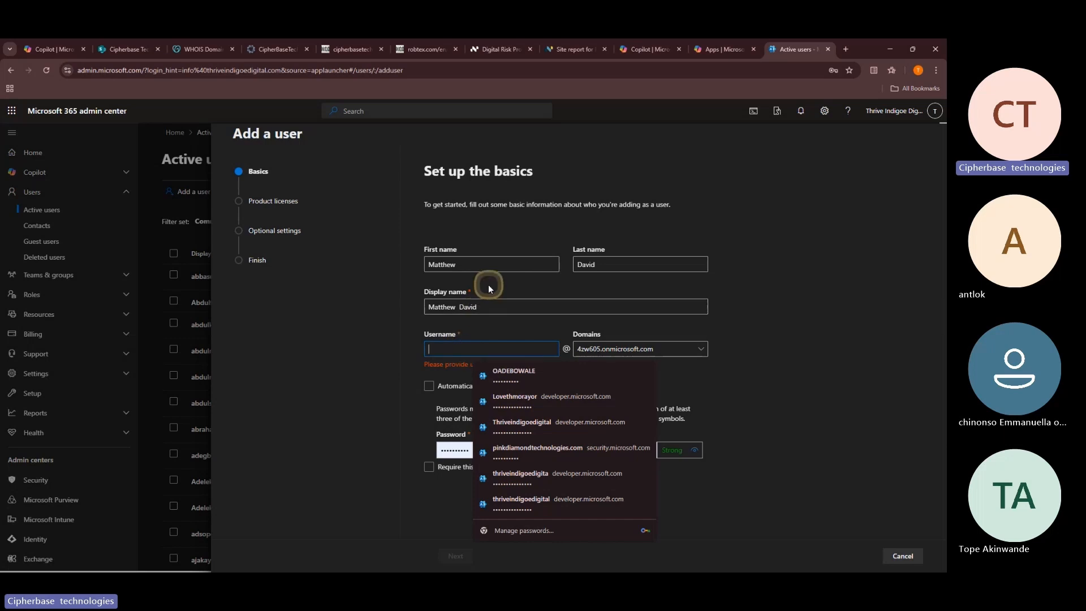
pyautogui.doubleClick(588, 265)
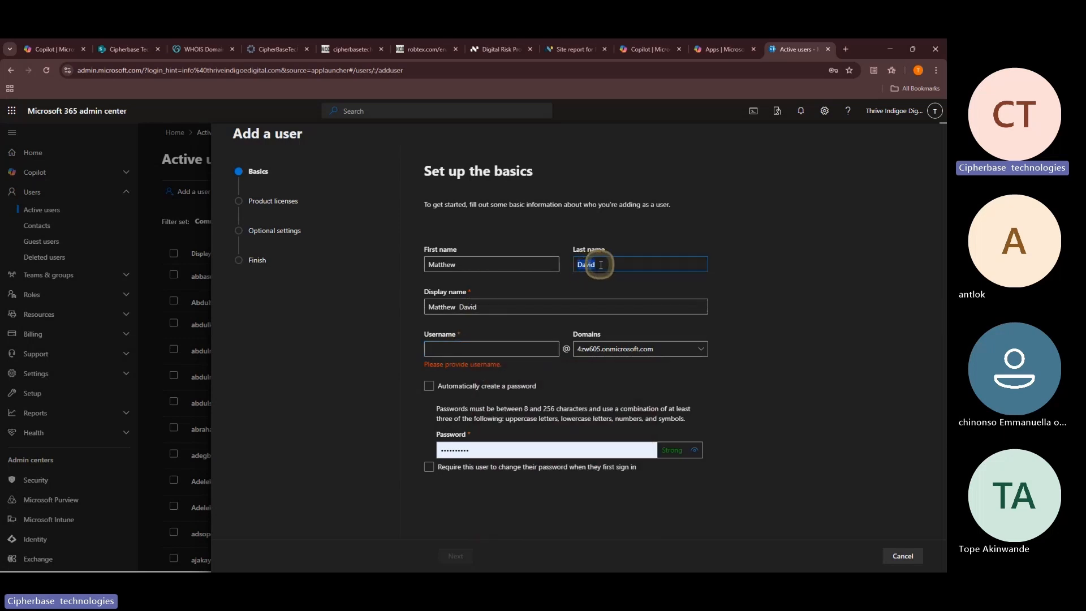
pyautogui.click(485, 350)
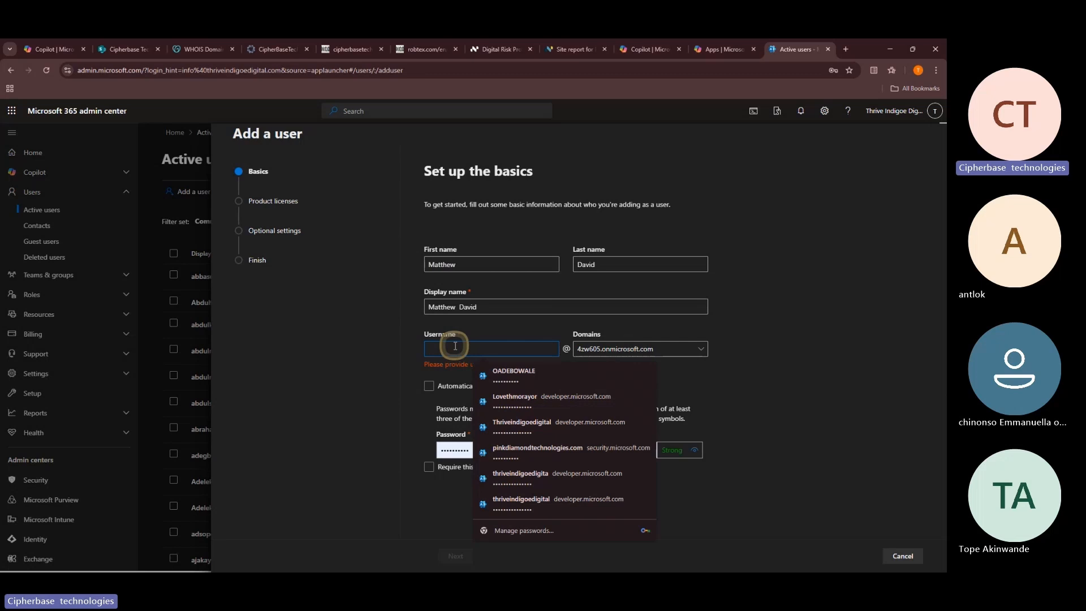
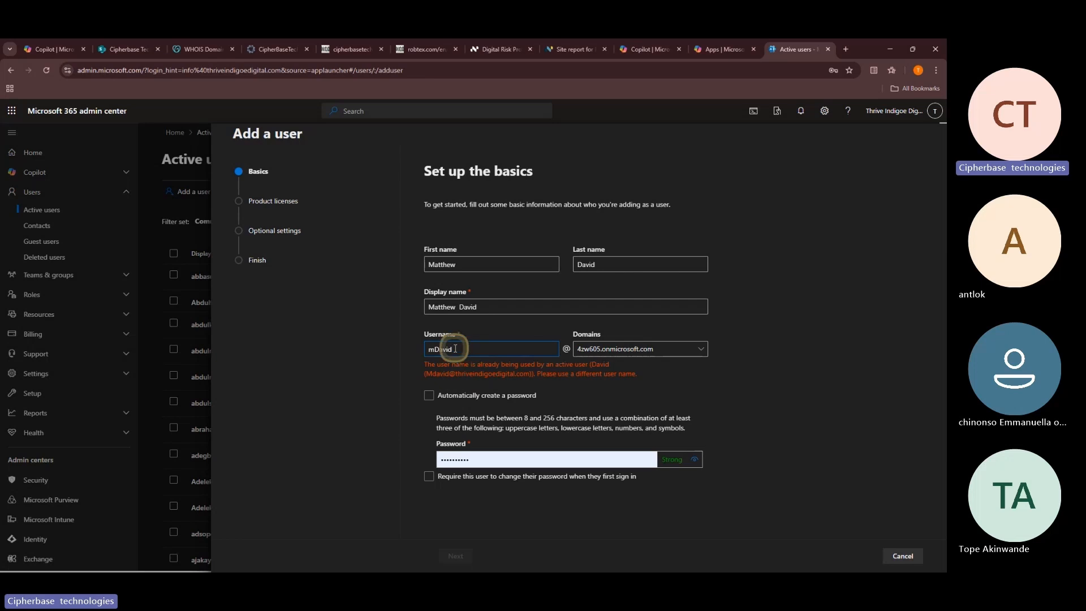
# Shorten the last name, refresh the display name, and trim the username until it's available
pyautogui.click(470, 265)
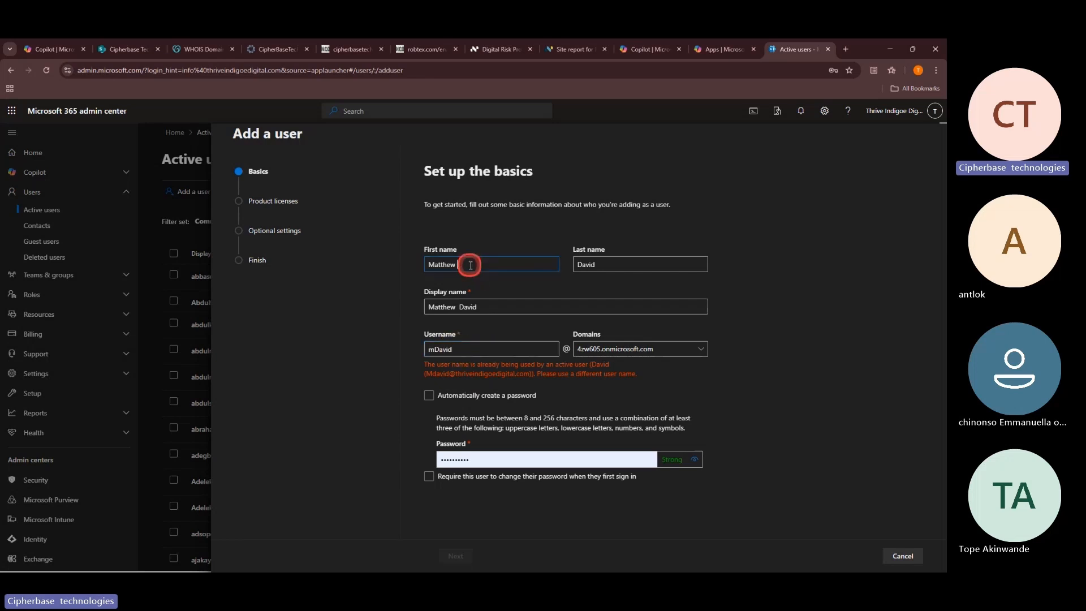
pyautogui.click(600, 263)
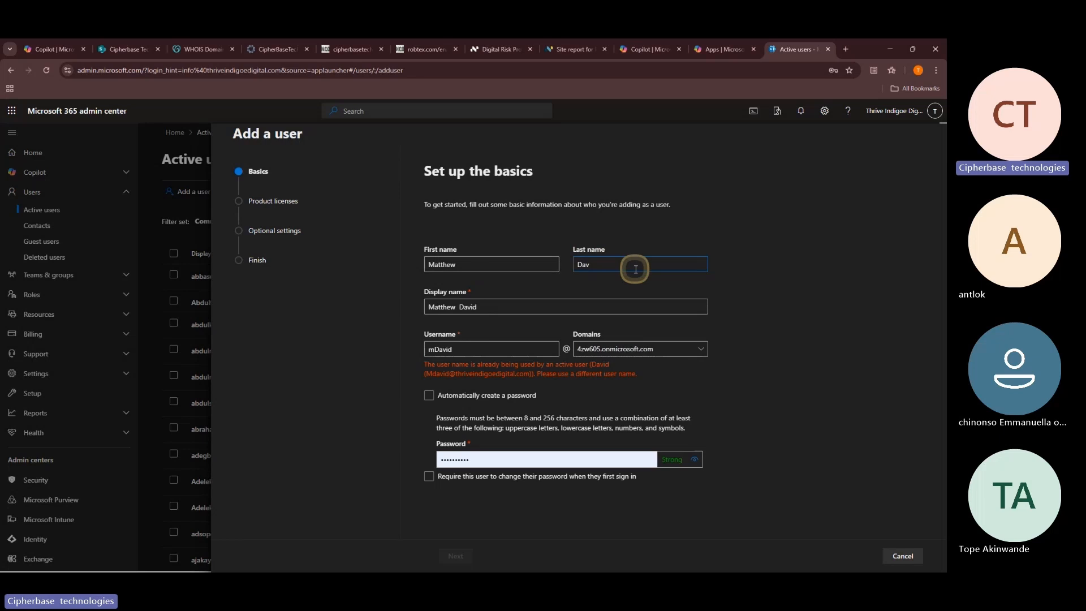
pyautogui.click(510, 312)
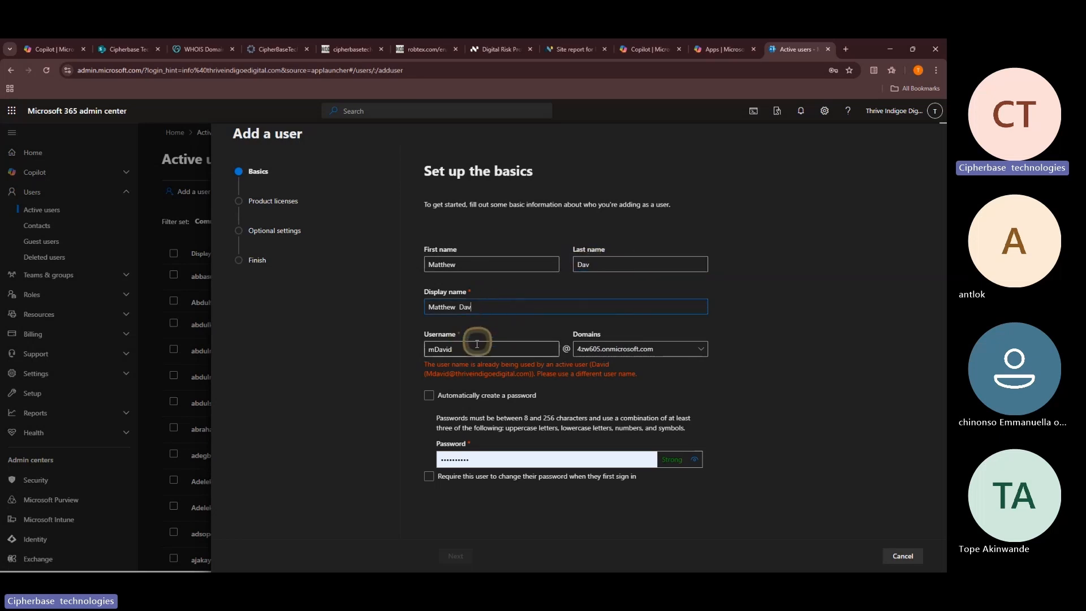
pyautogui.click(494, 353)
pyautogui.press('BackSpace')
pyautogui.press('BackSpace')
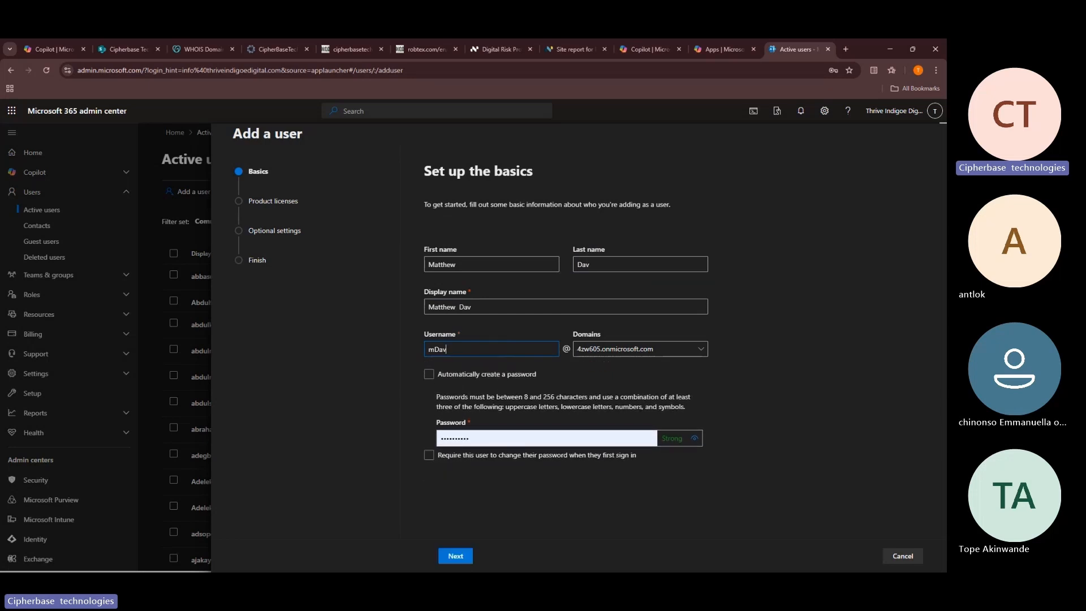
pyautogui.click(450, 350)
pyautogui.click(583, 367)
pyautogui.click(672, 356)
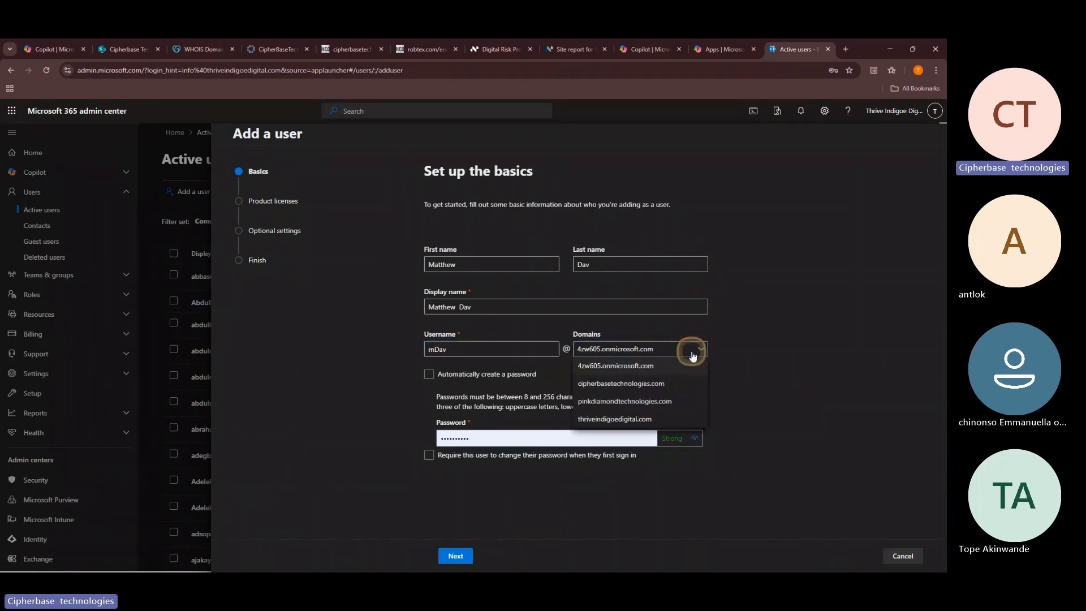
# Set the new user's domain to cipherbasetechnologies.com
pyautogui.click(615, 384)
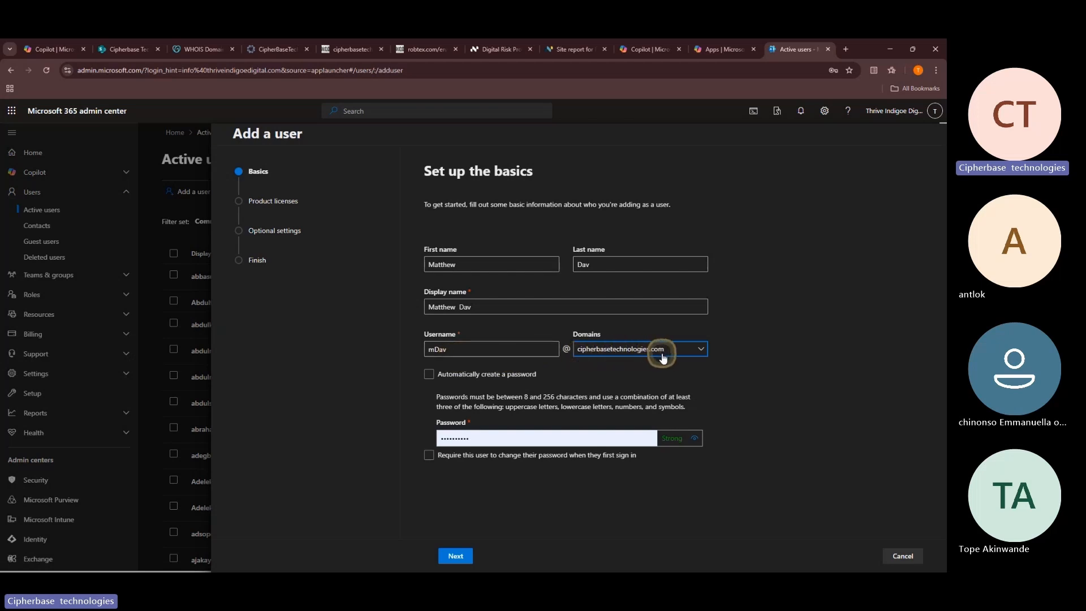
pyautogui.click(428, 376)
pyautogui.click(534, 437)
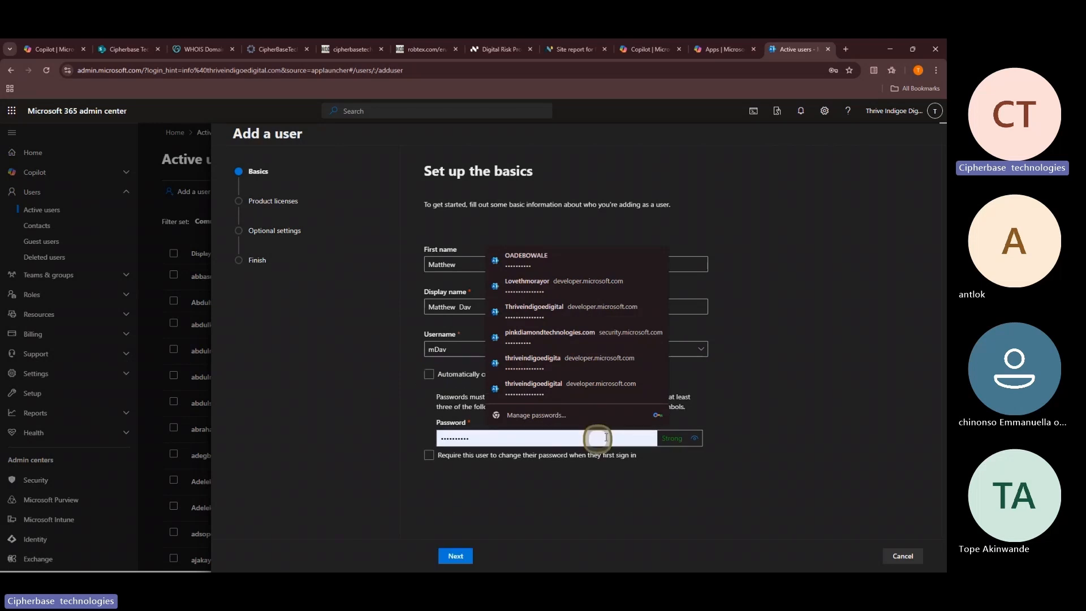
# Replace the existing password with a new strong password and show it as plain text
pyautogui.click(486, 439)
pyautogui.click(490, 438)
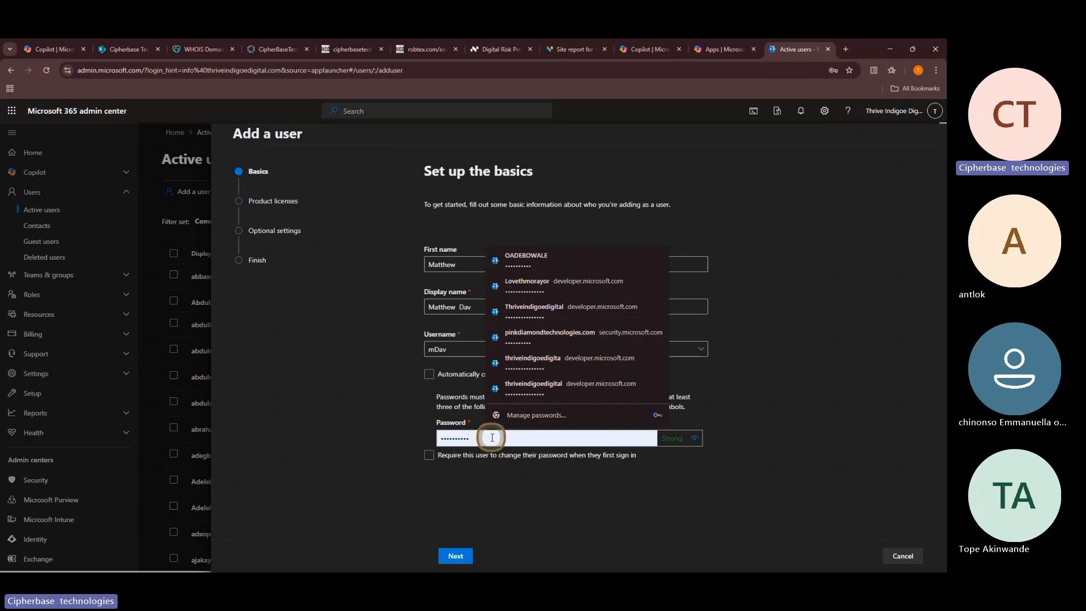
pyautogui.hotkey('ctrl', 'a')
pyautogui.press('BackSpace')
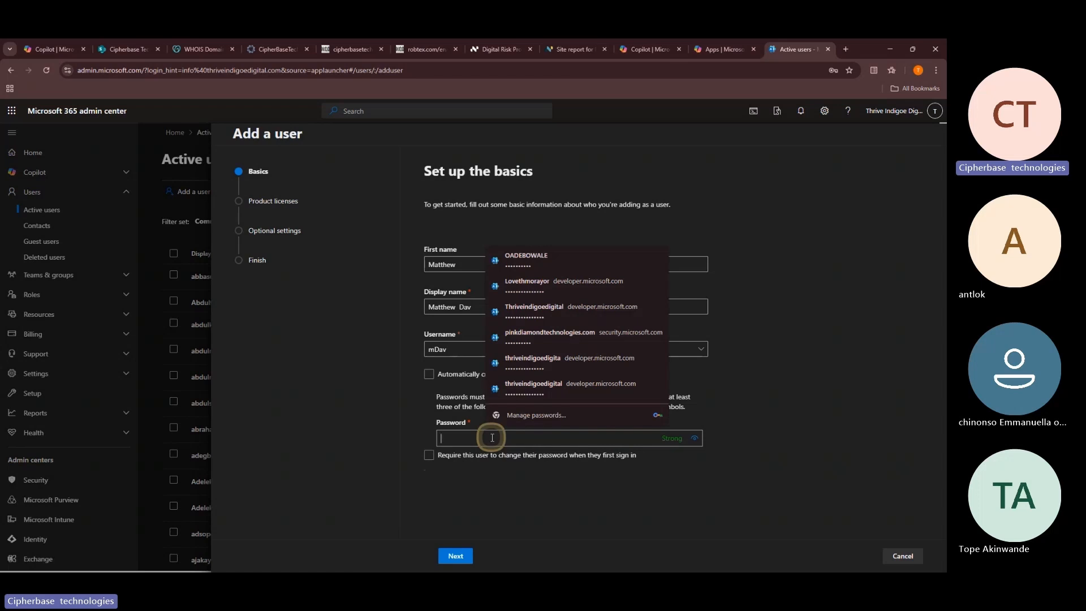
pyautogui.write('•')
pyautogui.click(492, 438)
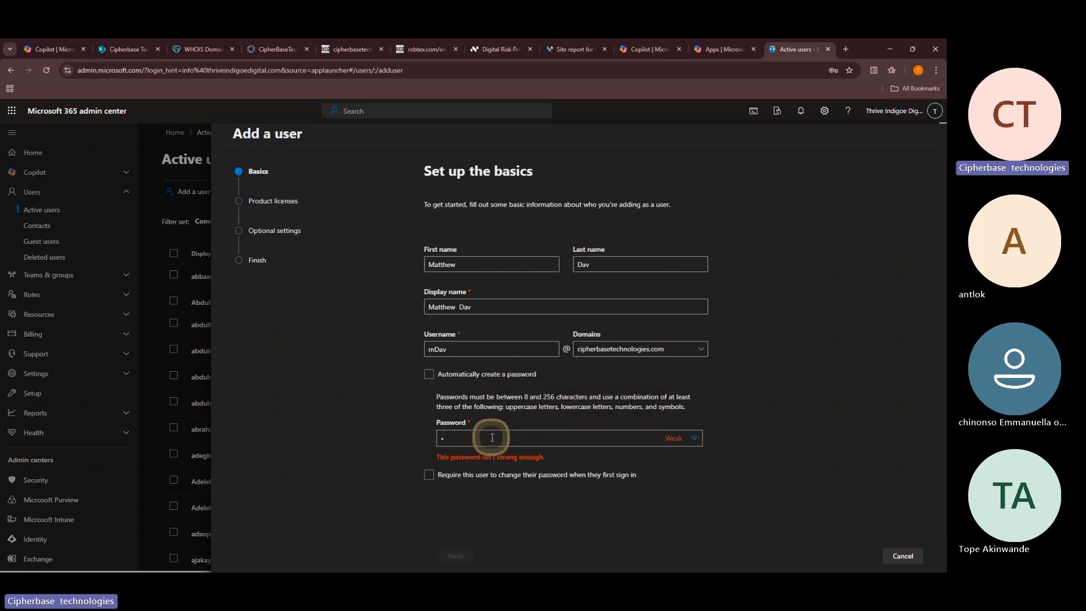
pyautogui.click(696, 439)
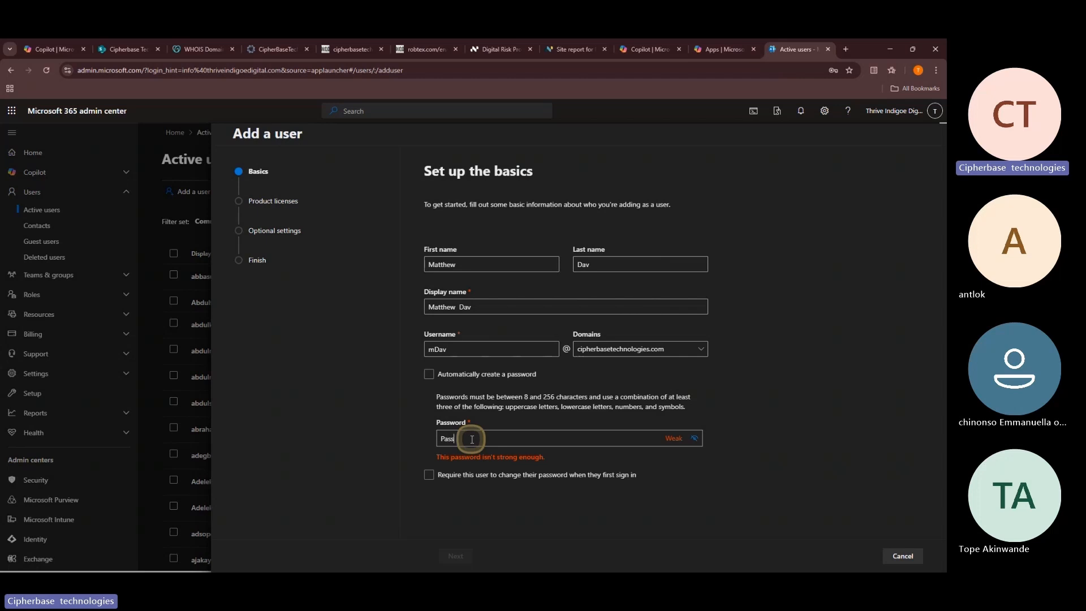
# Require the user to change the password at first sign-in and continue to product licenses
pyautogui.click(429, 475)
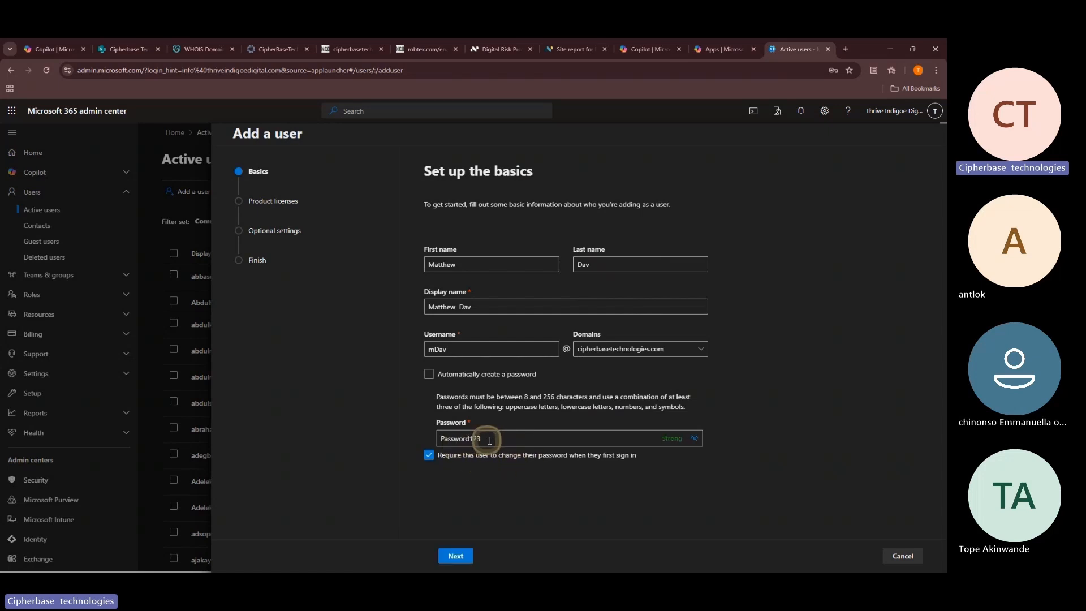
pyautogui.moveTo(481, 439); pyautogui.dragTo(441, 439)
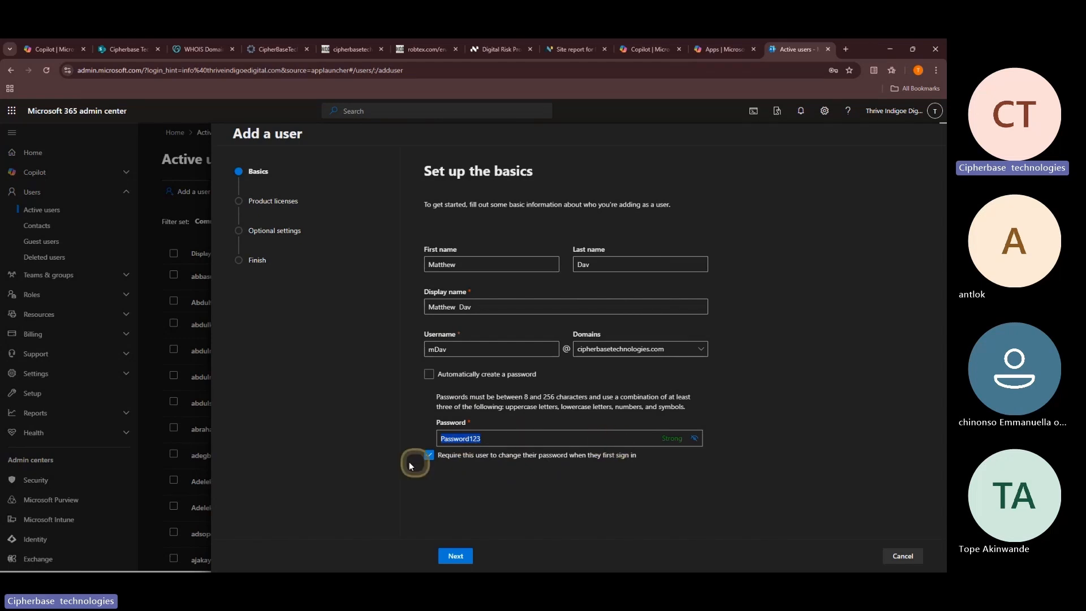
pyautogui.click(430, 456)
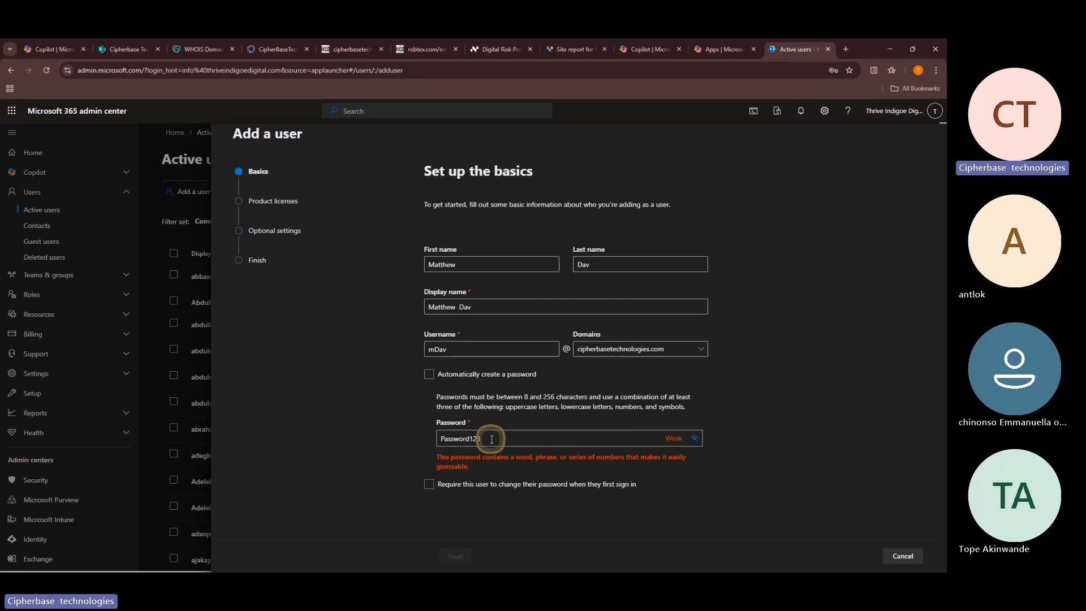
pyautogui.click(465, 480)
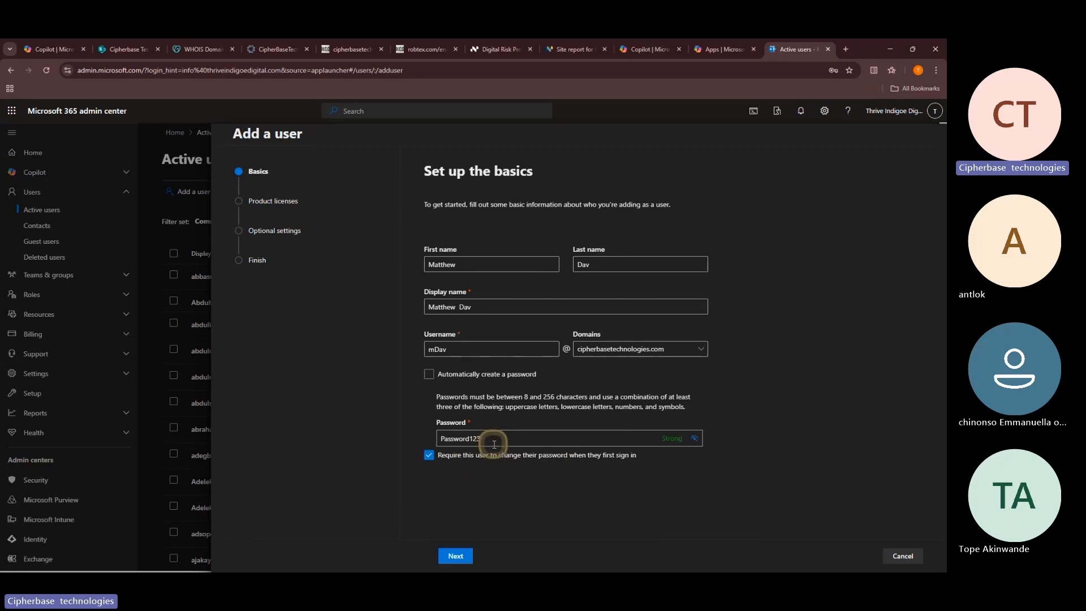
pyautogui.click(456, 554)
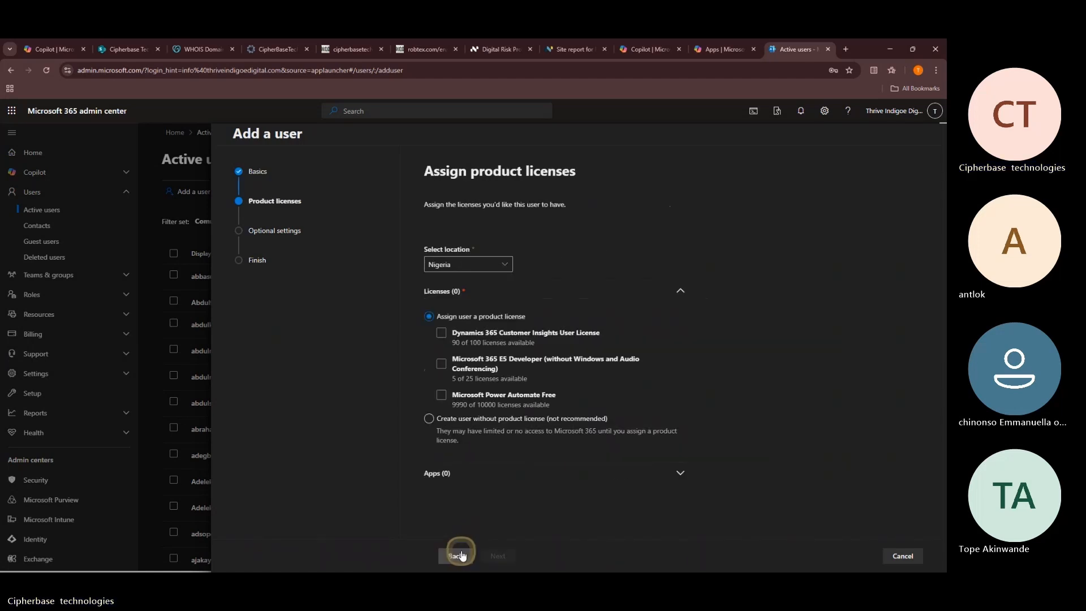
# Keep location Nigeria and assign Microsoft 365 E5 Developer and Power Automate Free licenses
pyautogui.click(505, 265)
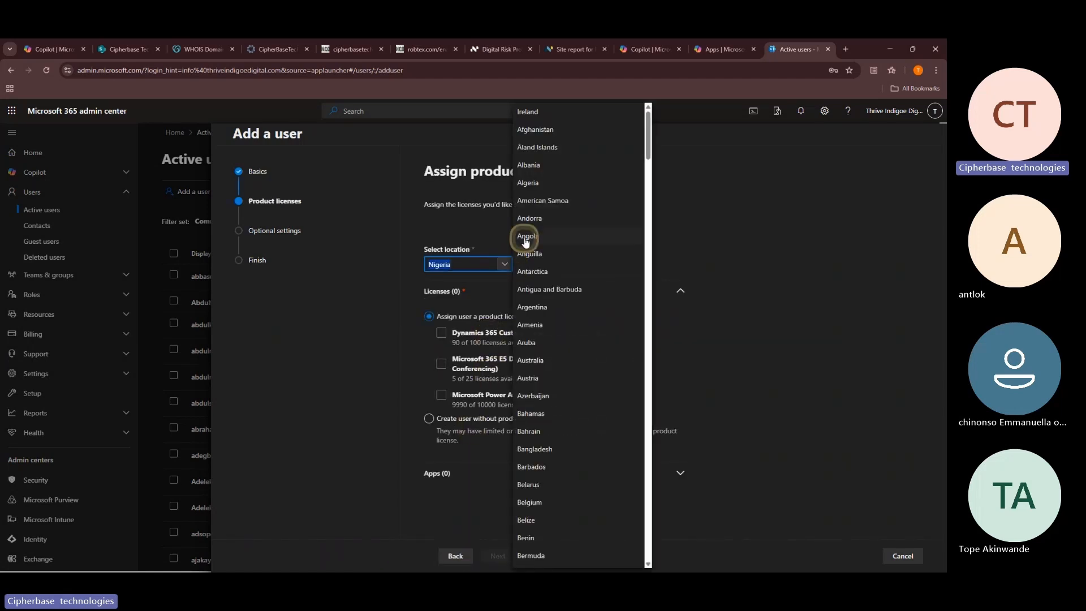
pyautogui.click(388, 274)
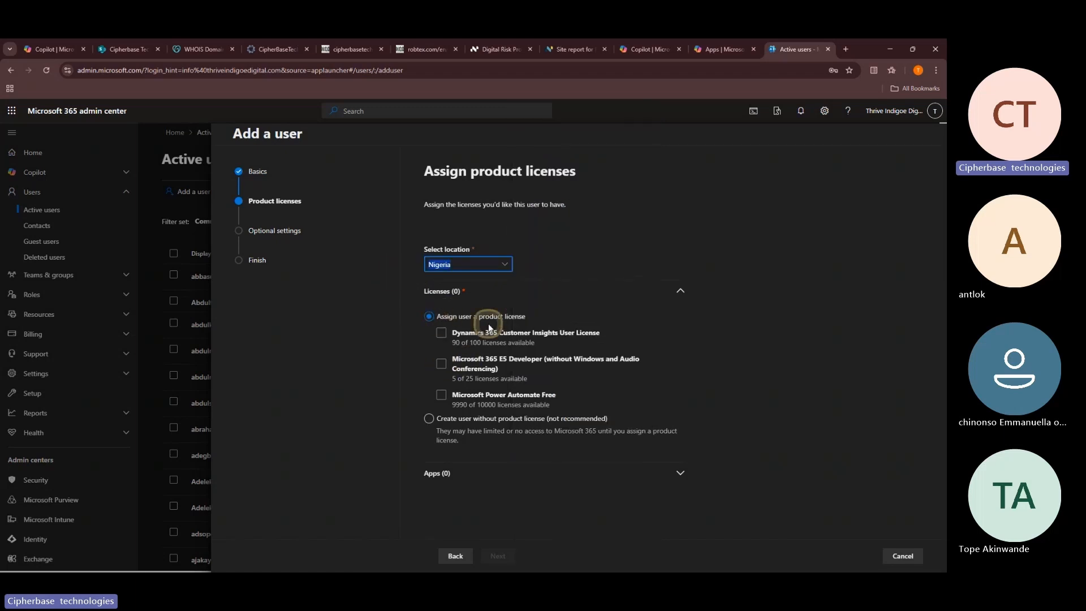
pyautogui.click(444, 334)
pyautogui.click(443, 335)
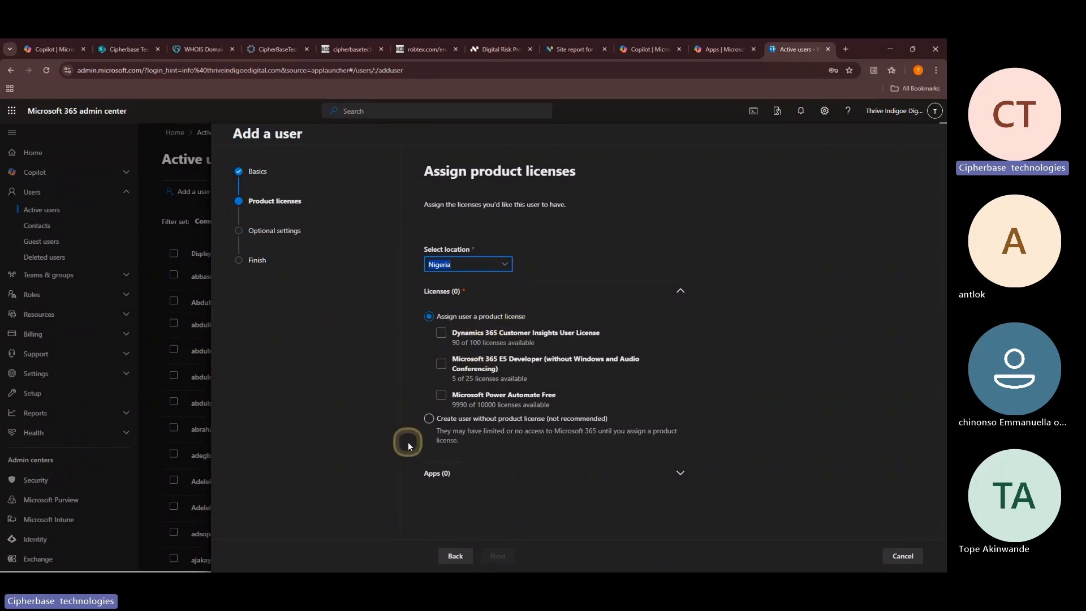
pyautogui.click(441, 364)
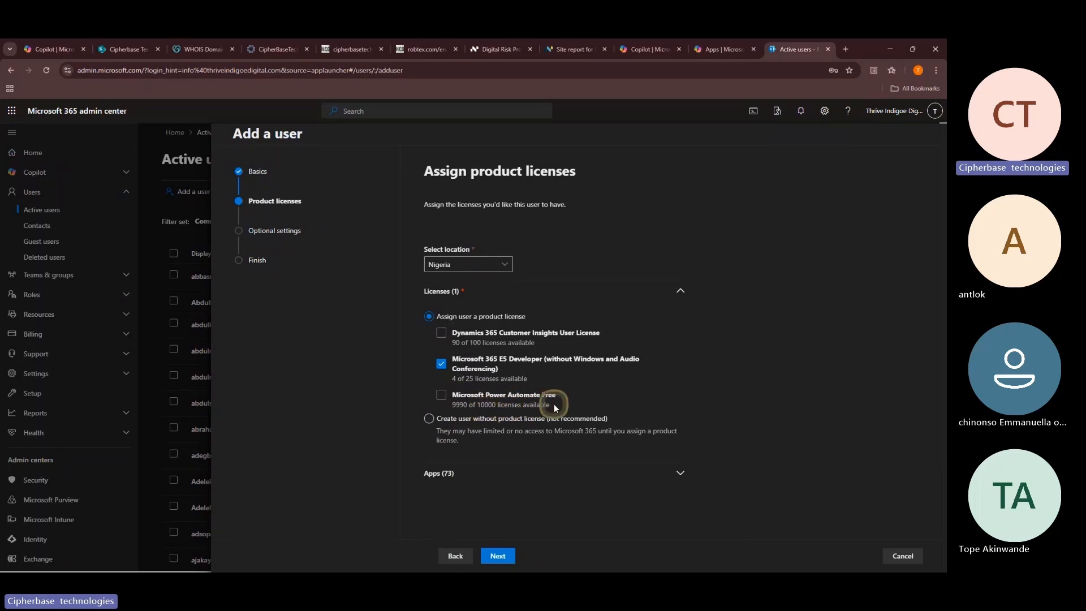
pyautogui.click(442, 394)
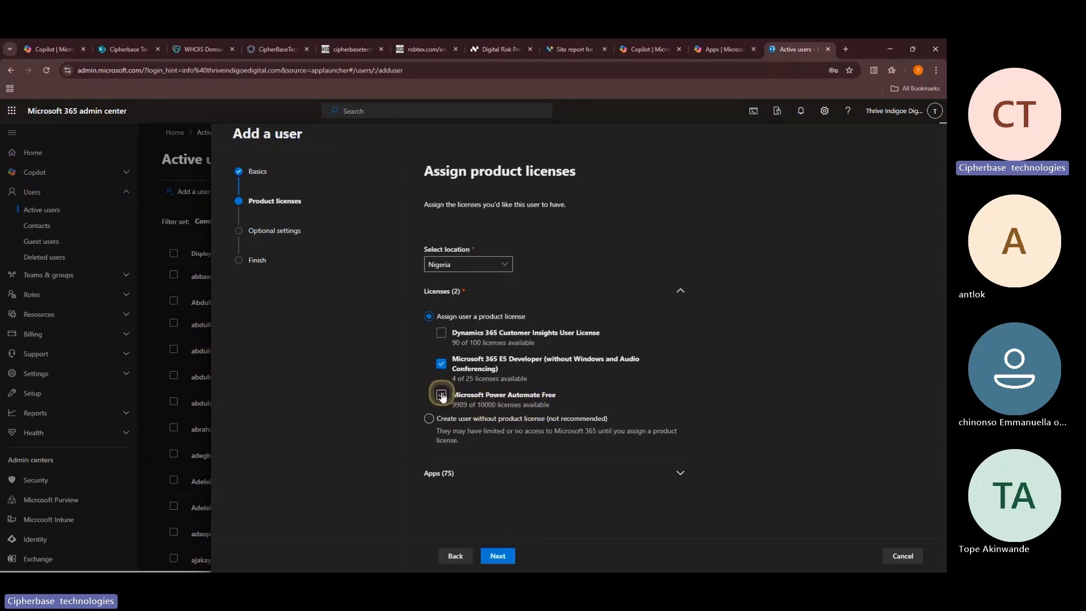
# Add the Dynamics 365 Customer Insights license, review its included apps, and continue to Optional settings
pyautogui.click(463, 337)
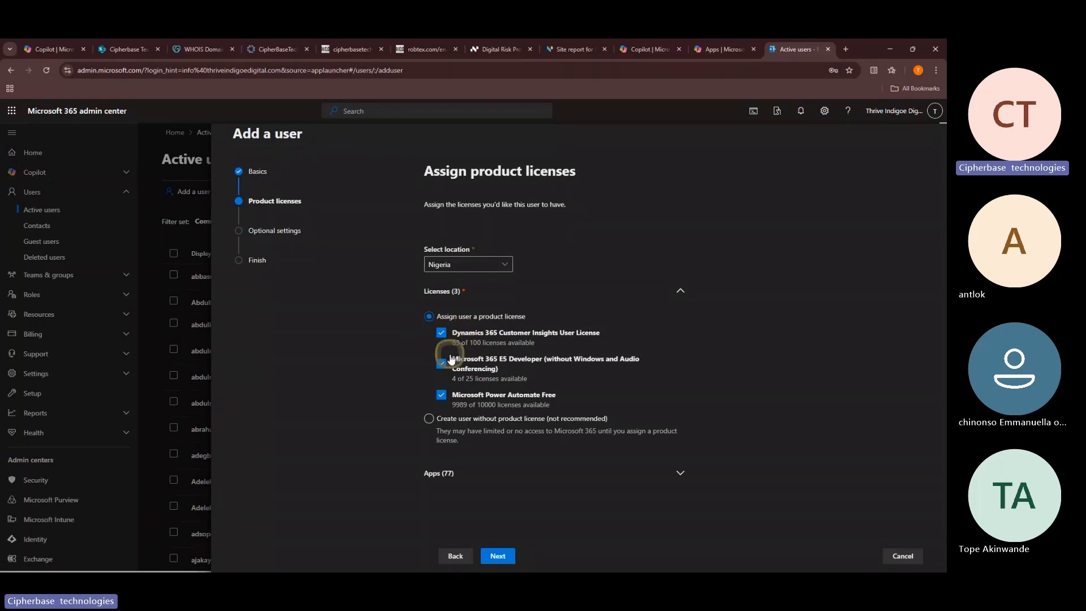
pyautogui.click(496, 558)
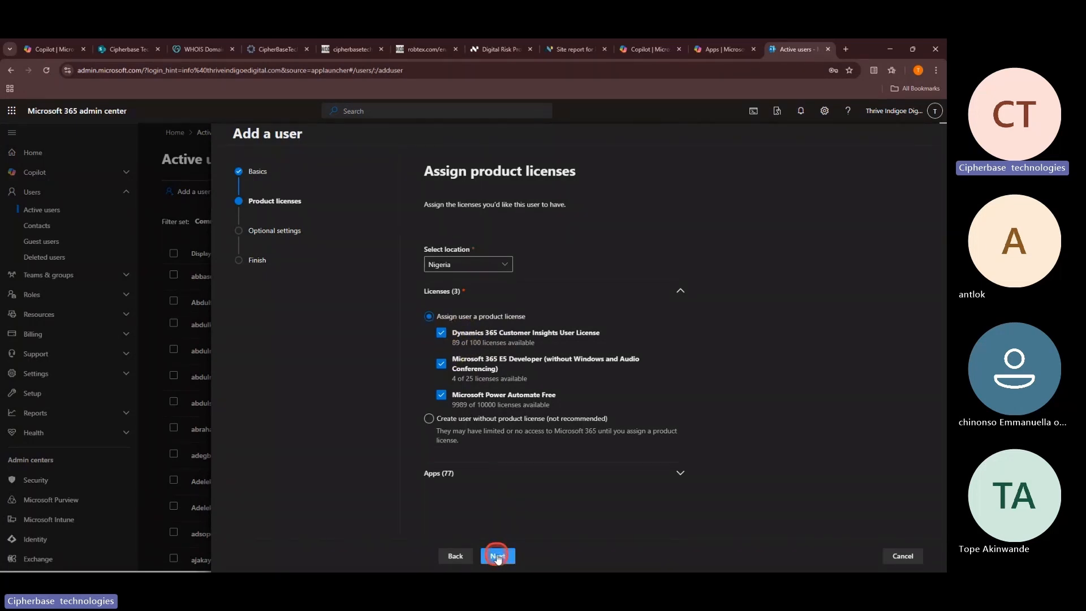
pyautogui.click(681, 473)
pyautogui.scroll(-2, 518, 423)
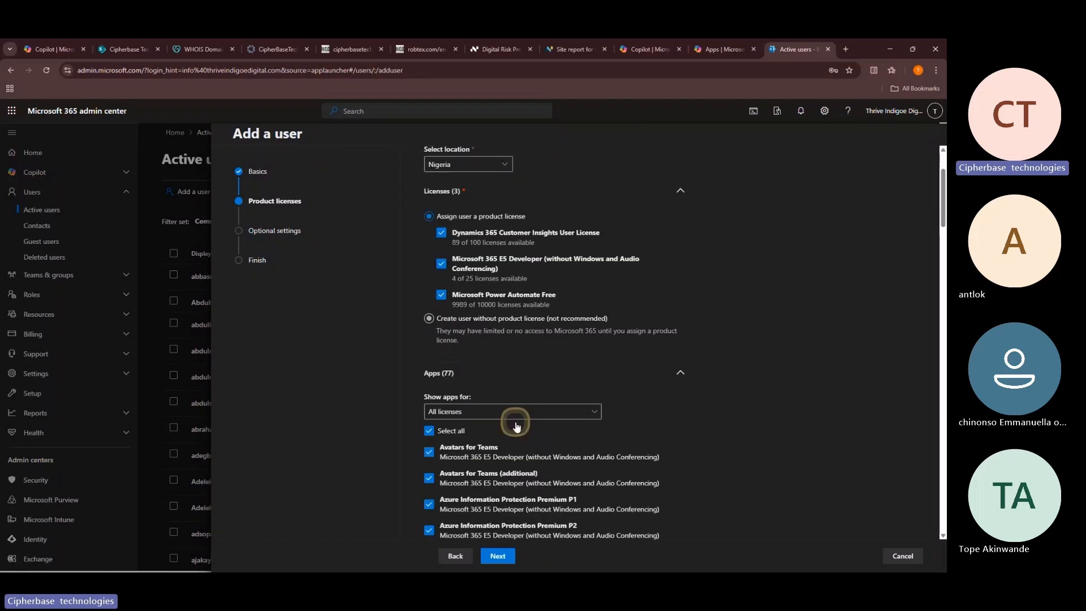
pyautogui.scroll(-5, 515, 422)
pyautogui.scroll(-10, 498, 418)
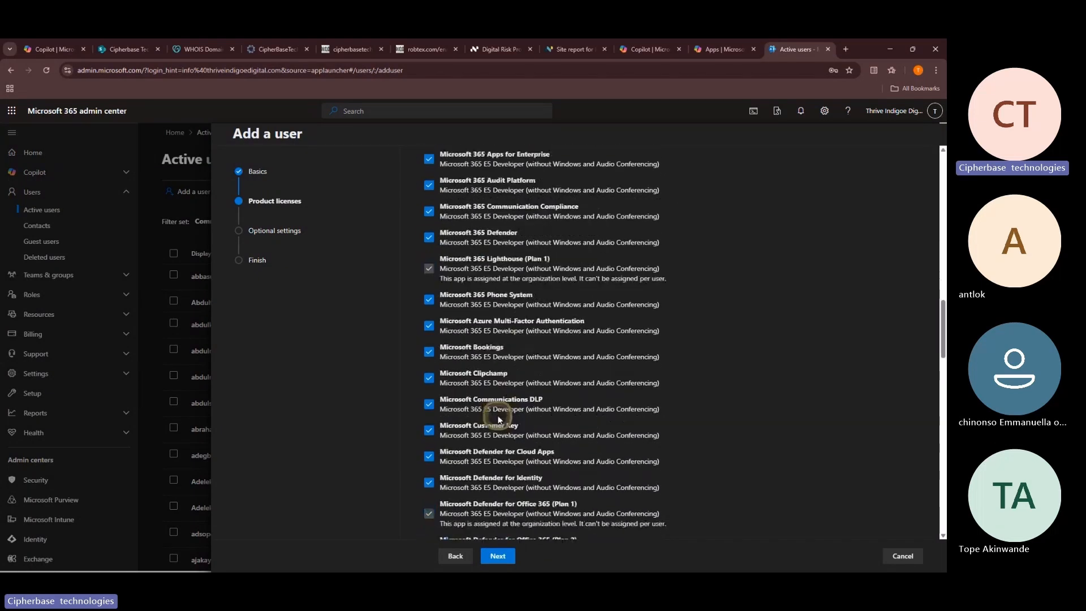
pyautogui.scroll(2, 484, 416)
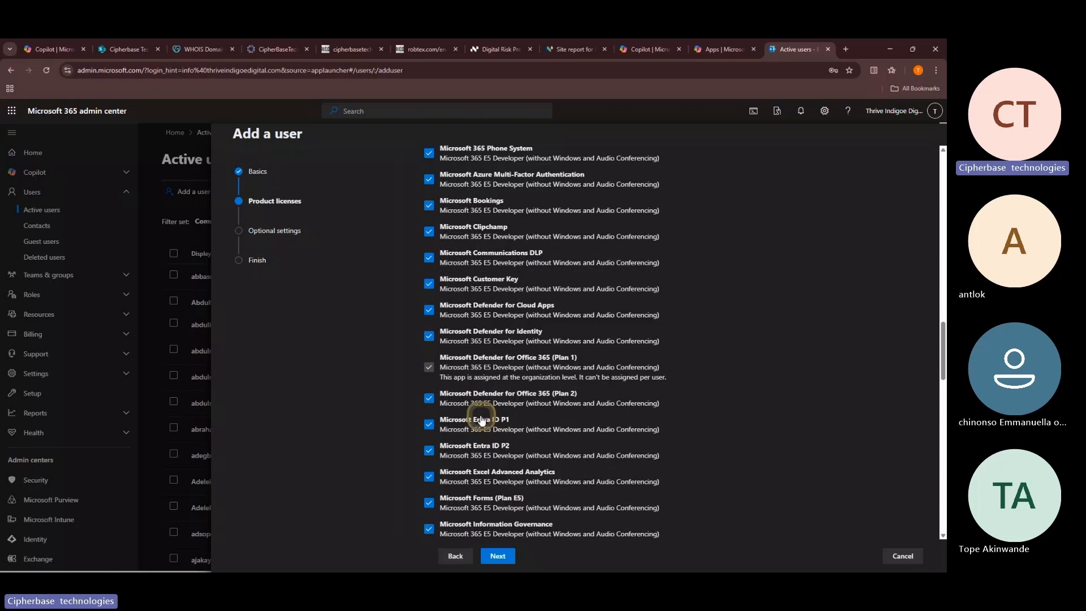
pyautogui.scroll(4, 491, 327)
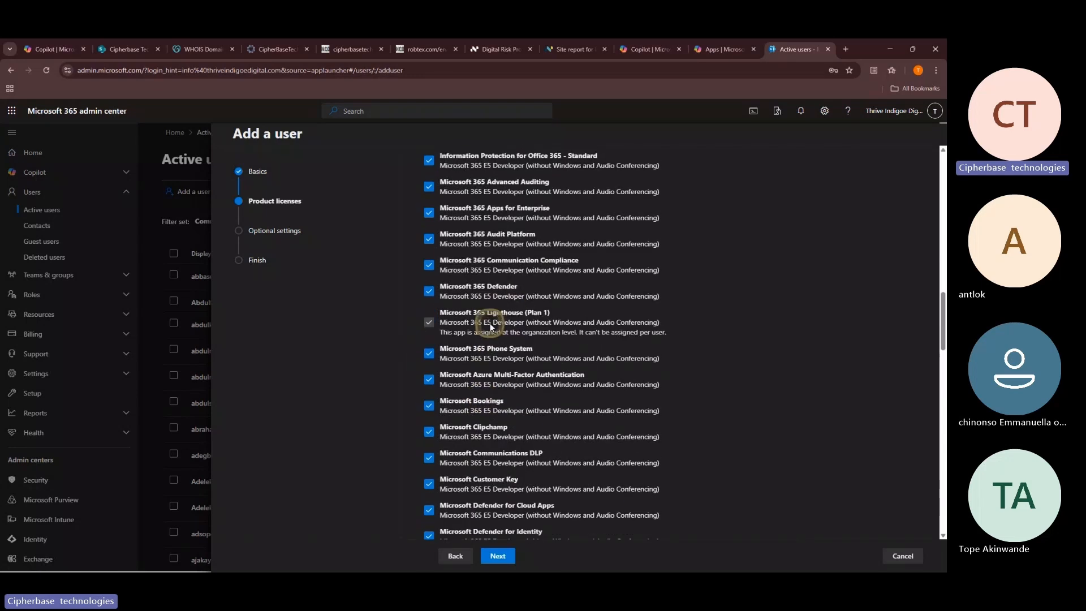
pyautogui.scroll(9, 492, 331)
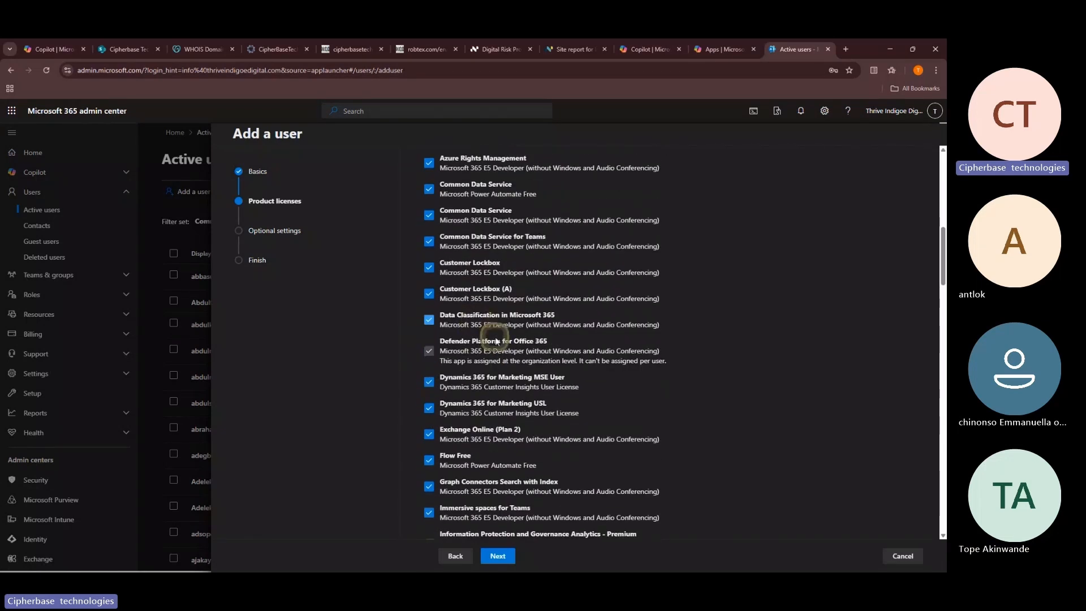
pyautogui.scroll(-10, 497, 340)
pyautogui.click(498, 556)
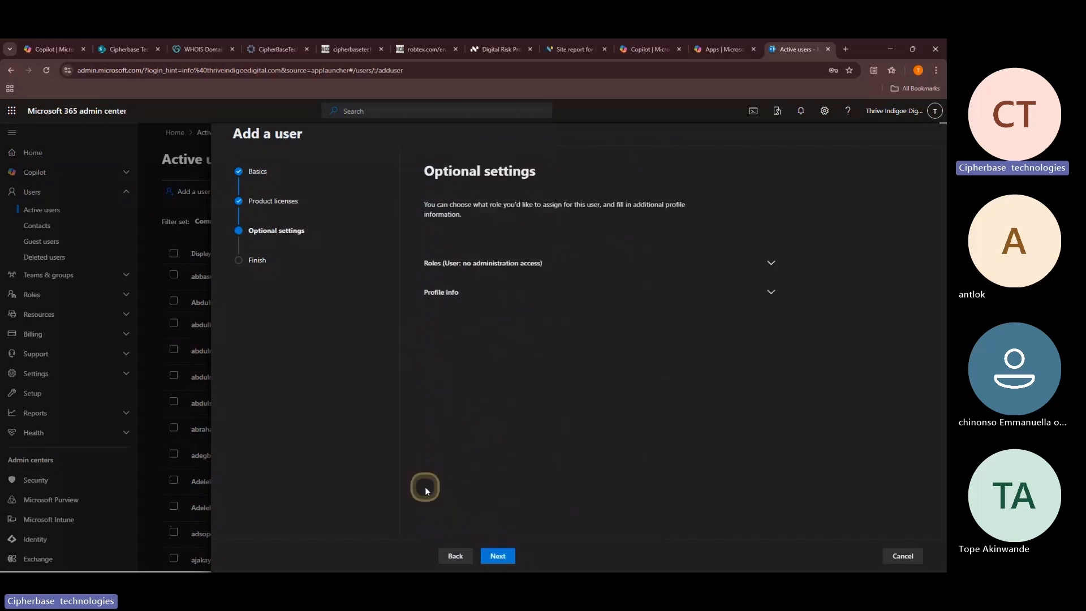
# Expand the Roles section, which currently shows User (no admin center access)
pyautogui.click(525, 266)
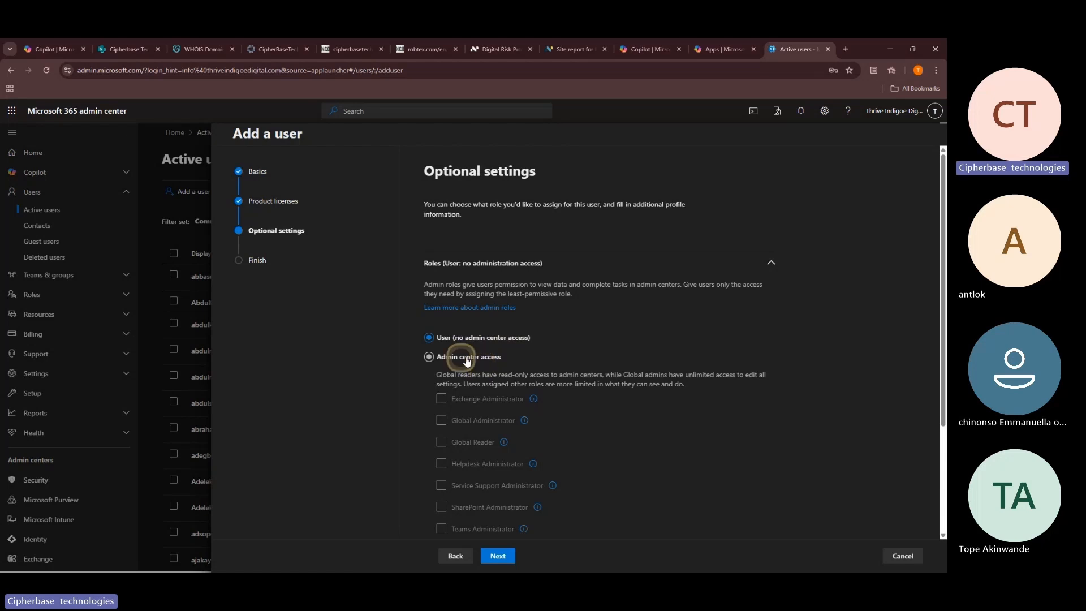
# Give the new user Admin center access and tick the User Administrator role
pyautogui.click(430, 357)
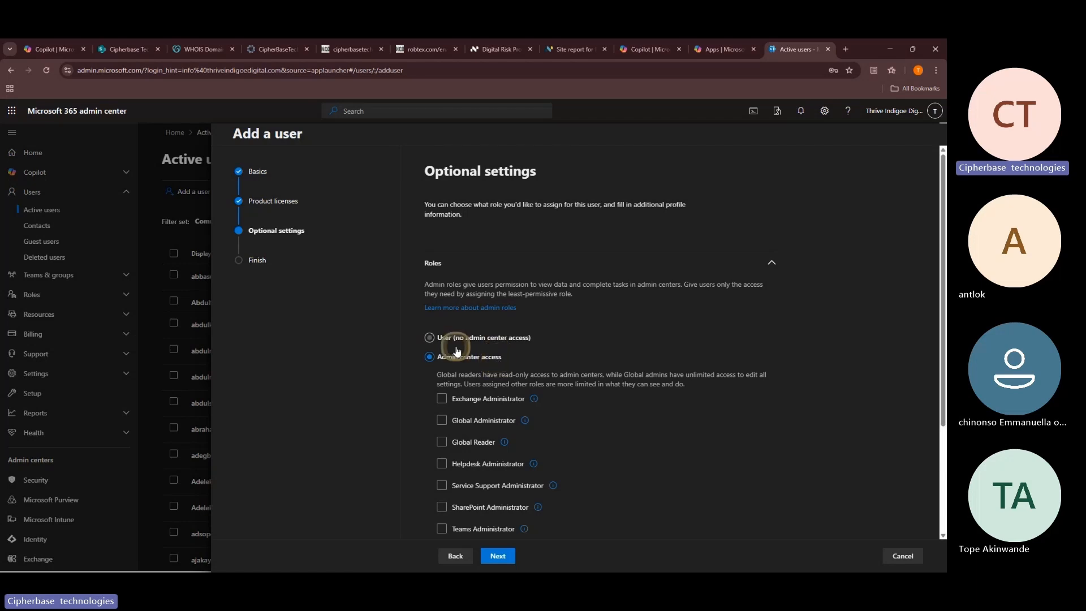
pyautogui.click(430, 338)
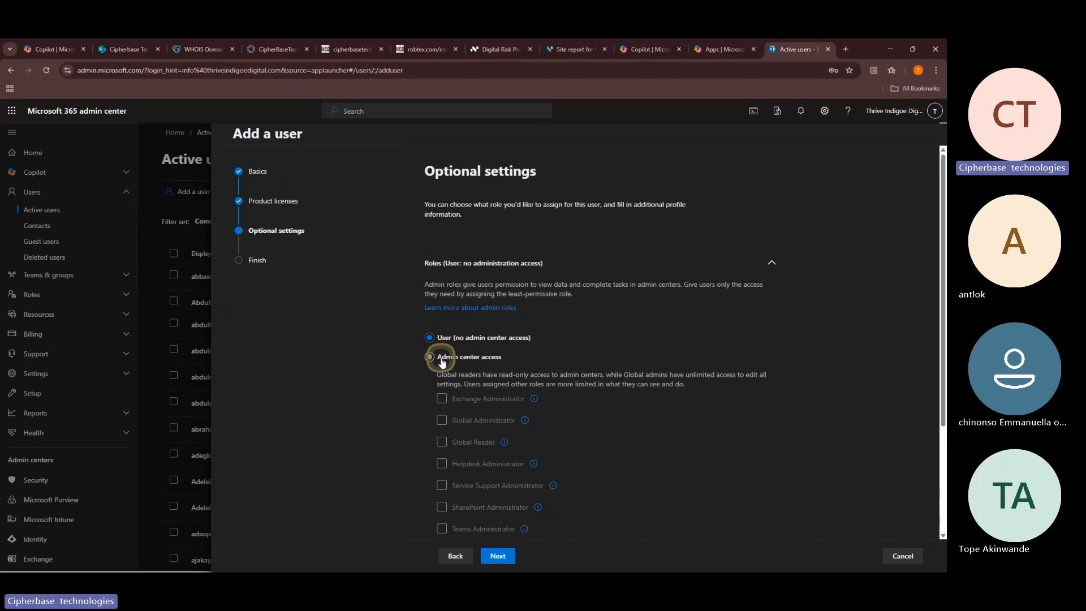
pyautogui.click(443, 361)
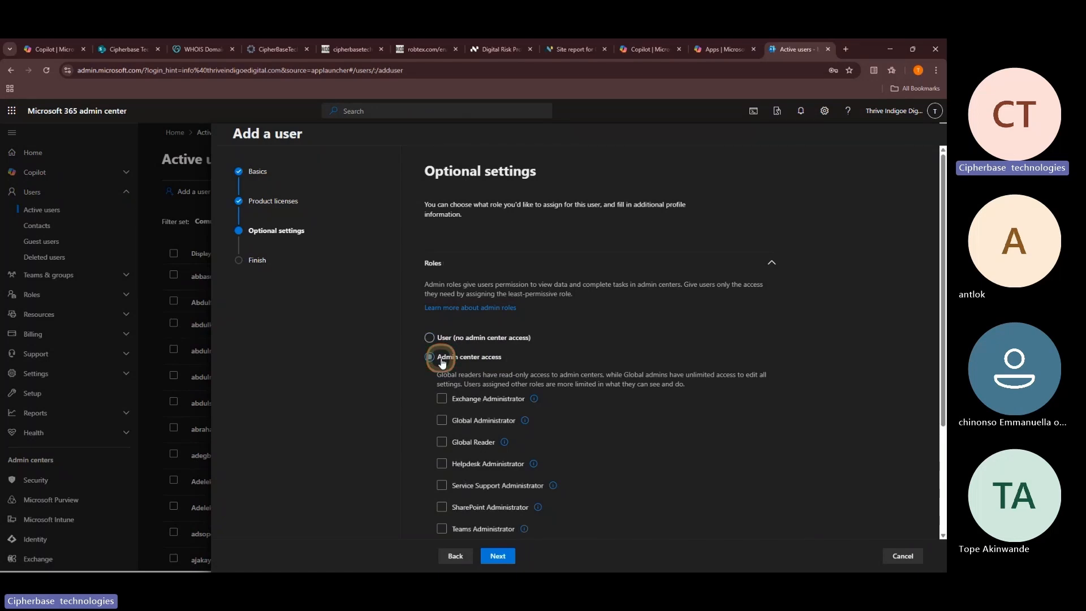
pyautogui.scroll(-3, 543, 399)
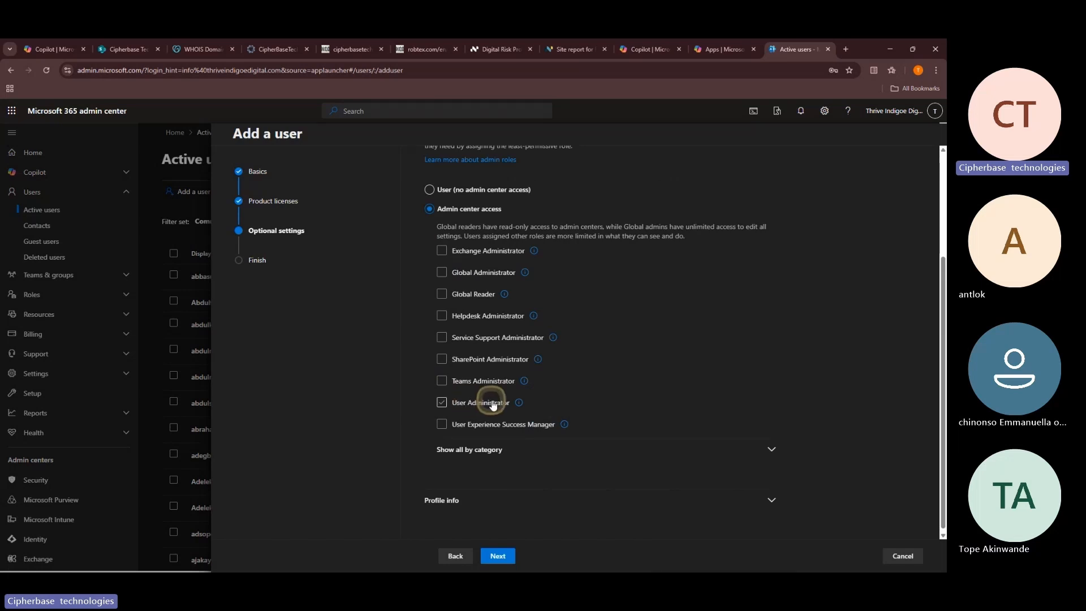
pyautogui.click(467, 406)
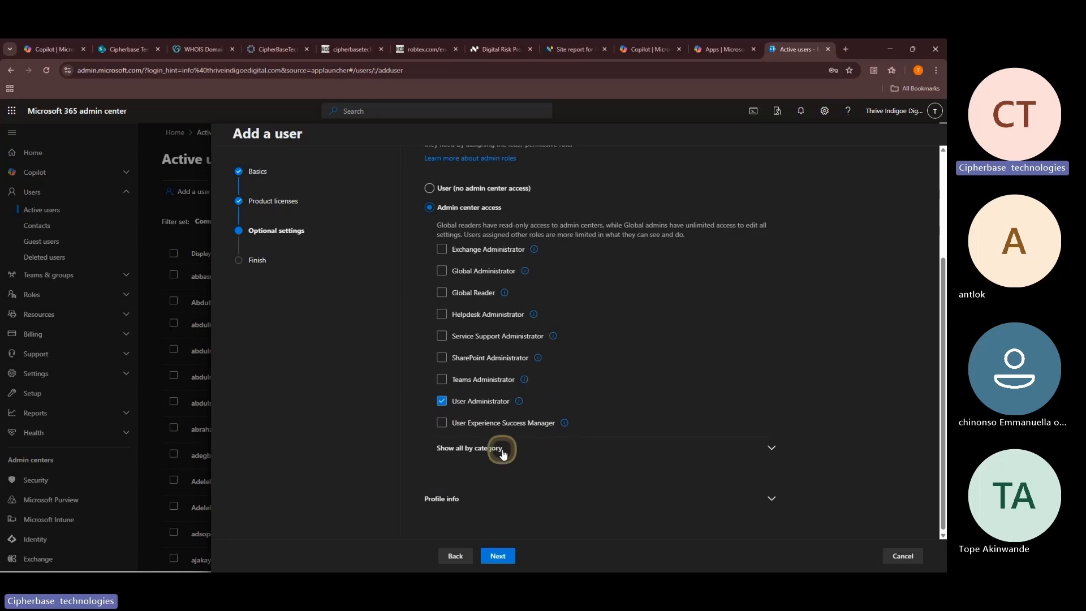
# List all admin roles by category and tick Teams, Skype for Business and SharePoint Administrator
pyautogui.click(546, 449)
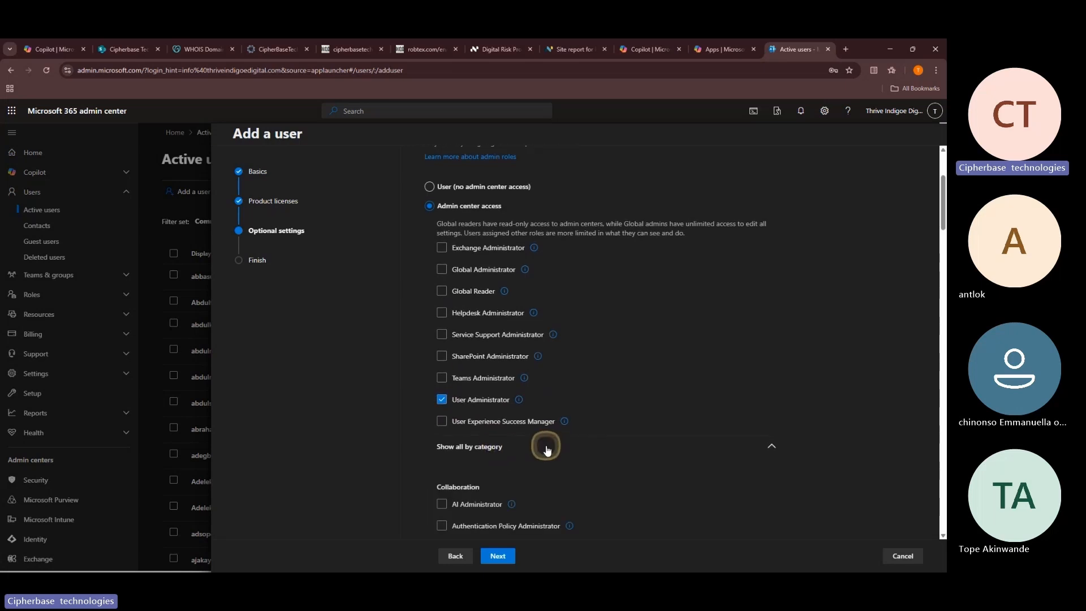
pyautogui.scroll(-15, 546, 449)
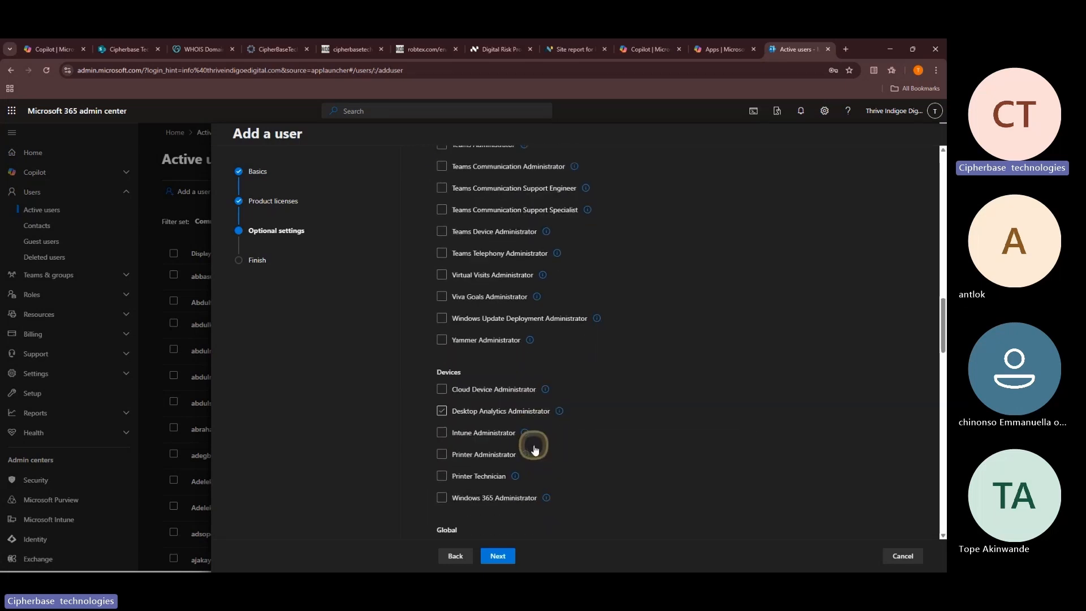
pyautogui.scroll(3, 536, 450)
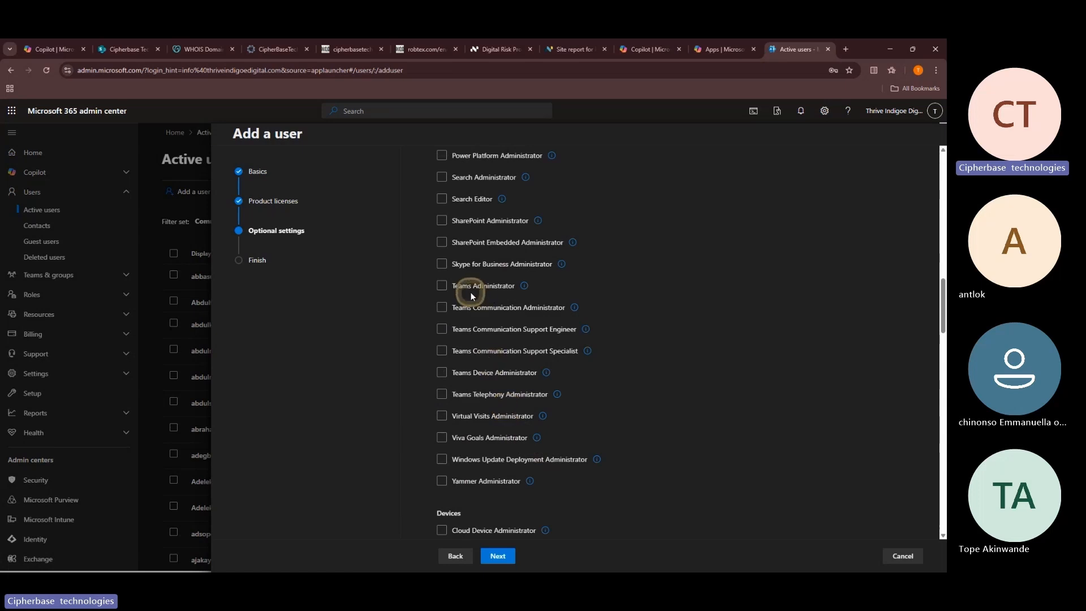
pyautogui.click(447, 287)
pyautogui.click(444, 267)
pyautogui.scroll(1, 464, 272)
pyautogui.click(488, 336)
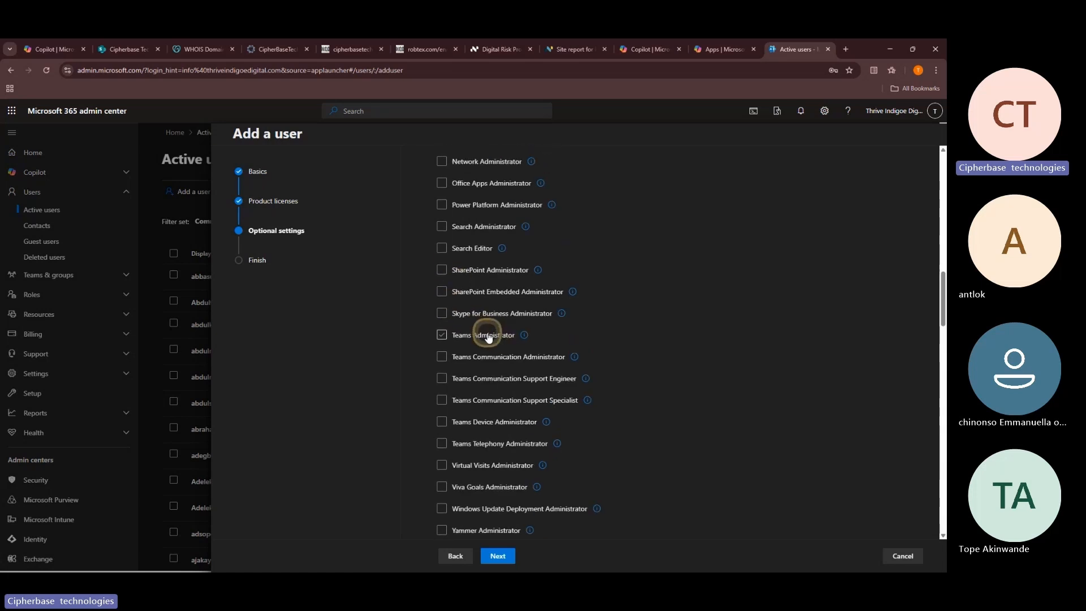
pyautogui.click(441, 270)
# Untick SharePoint, tick Kaizala and Fabric Administrator, then untick User Administrator
pyautogui.scroll(3, 486, 324)
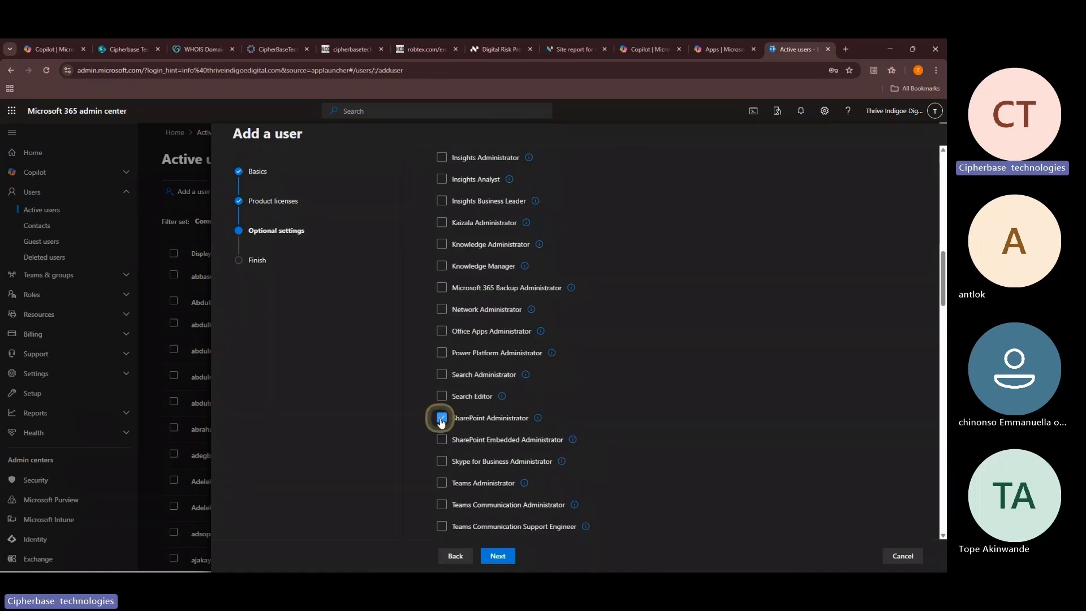
pyautogui.click(442, 418)
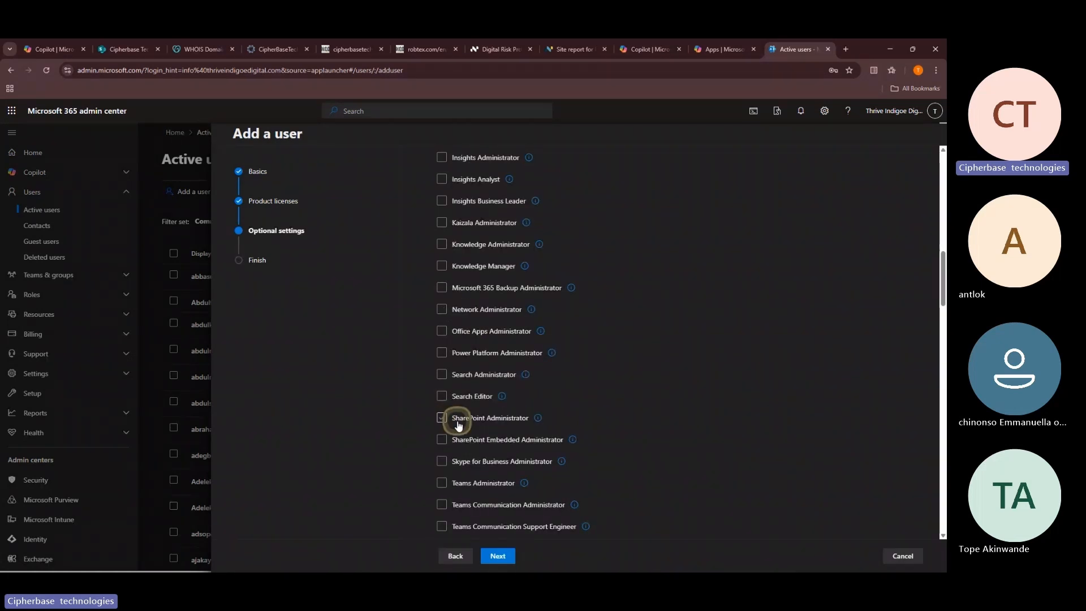
pyautogui.scroll(3, 461, 396)
pyautogui.click(463, 376)
pyautogui.scroll(1, 463, 376)
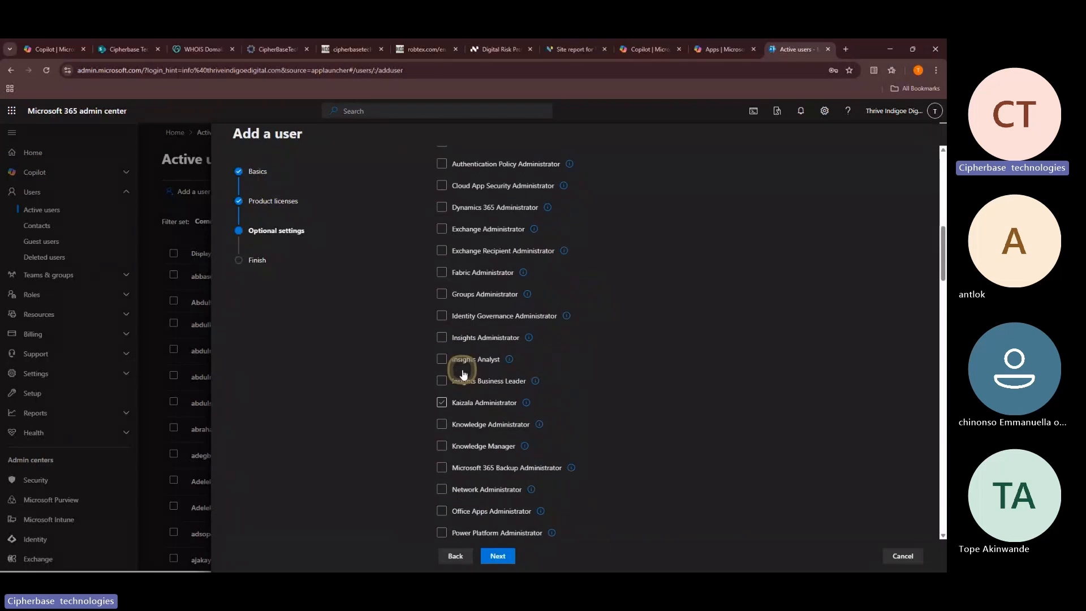
pyautogui.scroll(4, 463, 374)
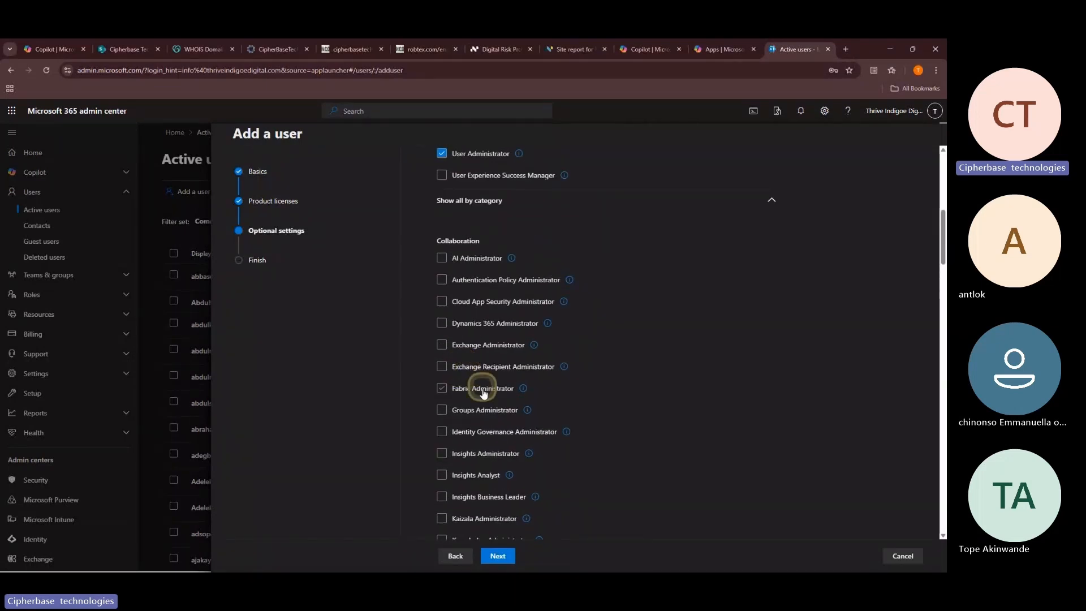
pyautogui.click(454, 389)
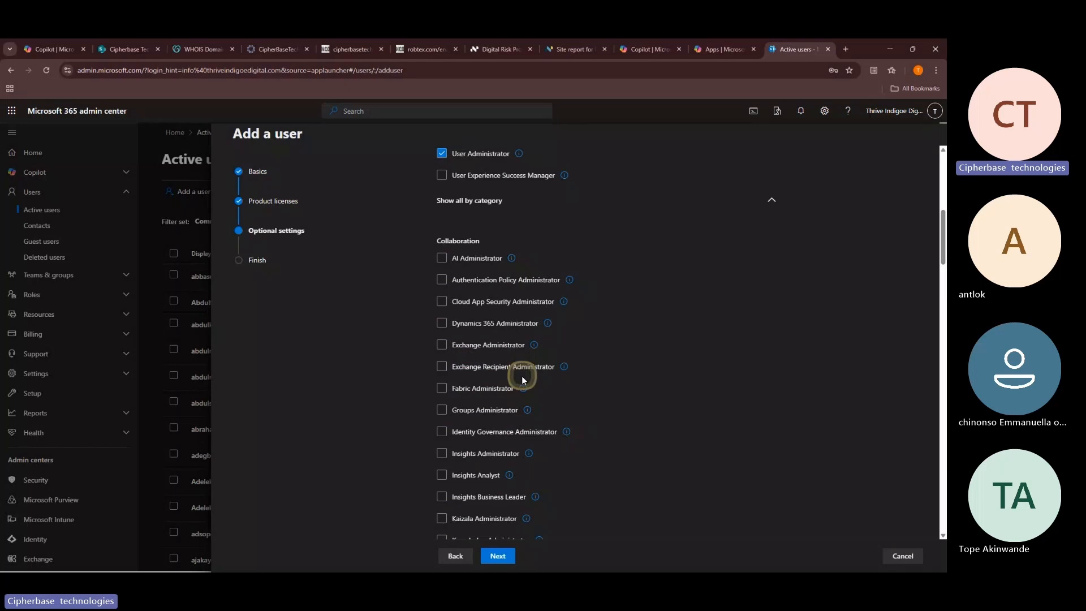
pyautogui.scroll(5, 524, 380)
pyautogui.click(442, 448)
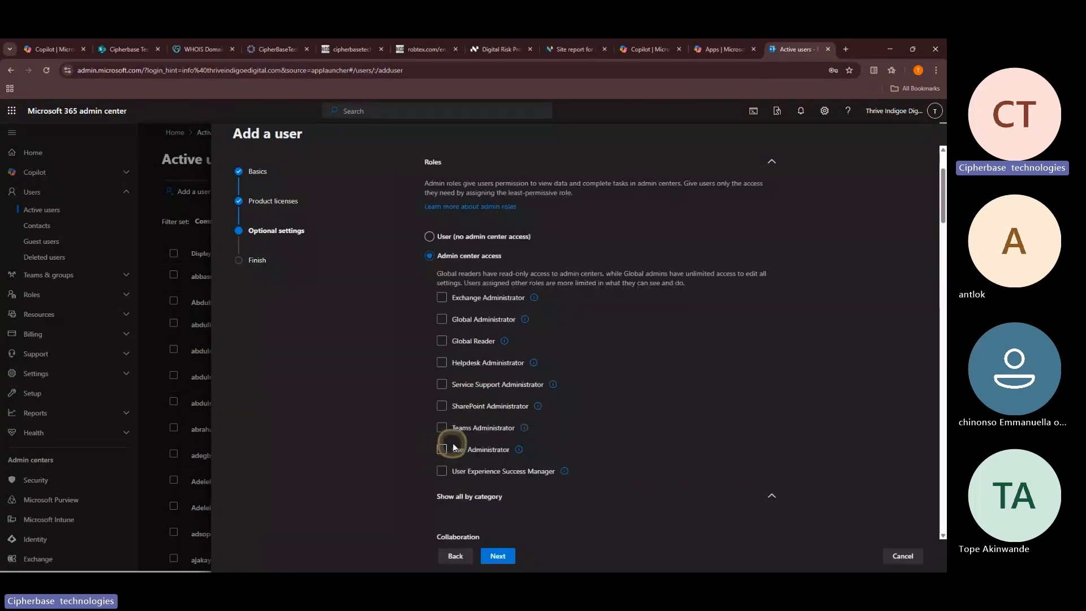
# Keep Global Administrator checked as the user's role and advance to Review and finish
pyautogui.click(453, 326)
pyautogui.click(443, 321)
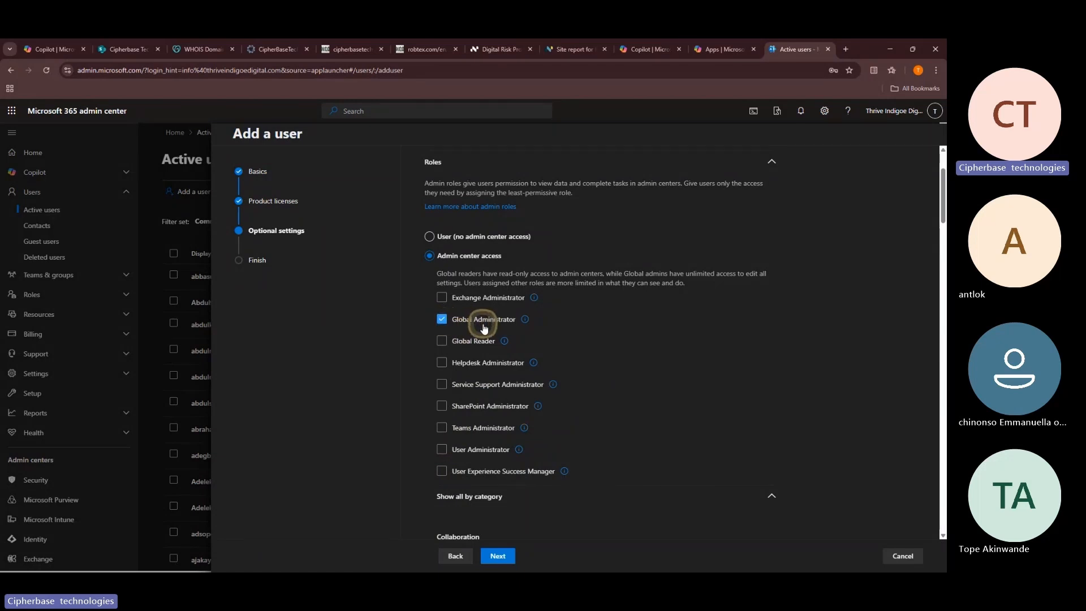
pyautogui.scroll(-1, 484, 339)
pyautogui.scroll(-2, 484, 340)
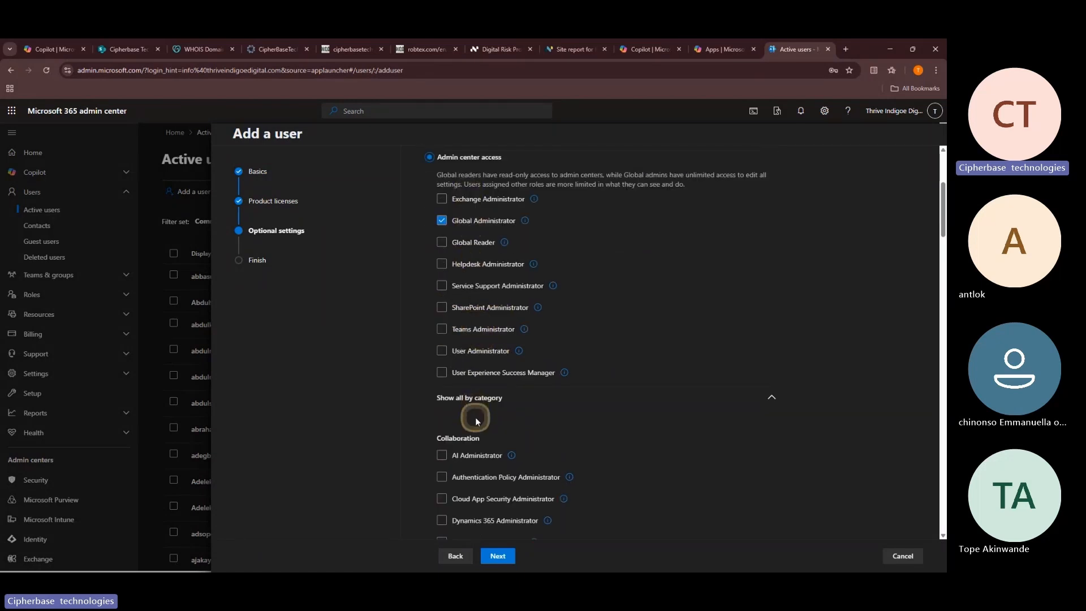
pyautogui.scroll(-5, 492, 447)
pyautogui.scroll(5, 465, 382)
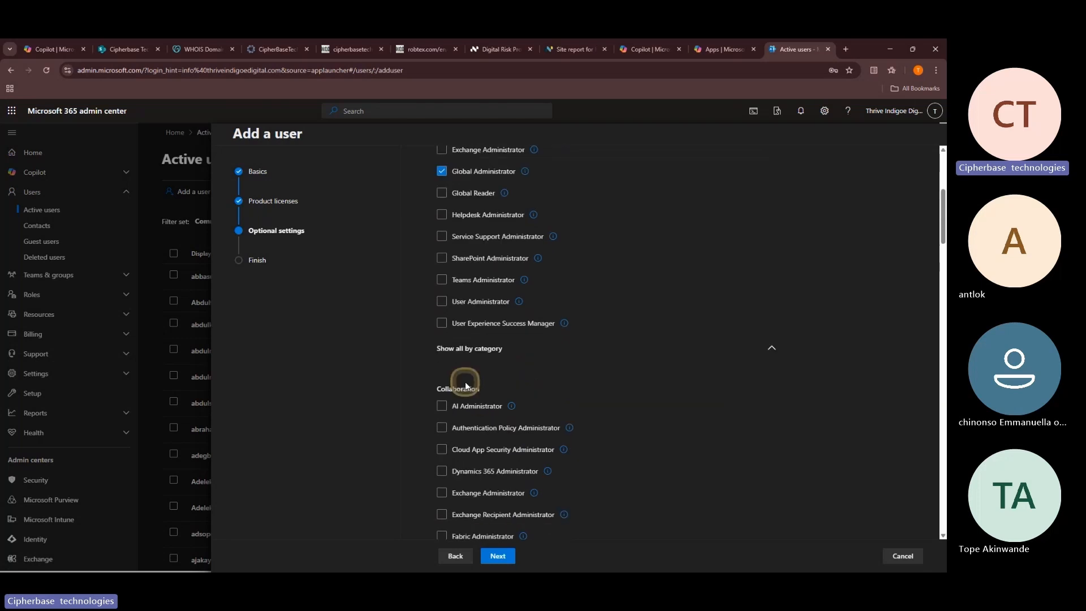
pyautogui.scroll(1, 480, 247)
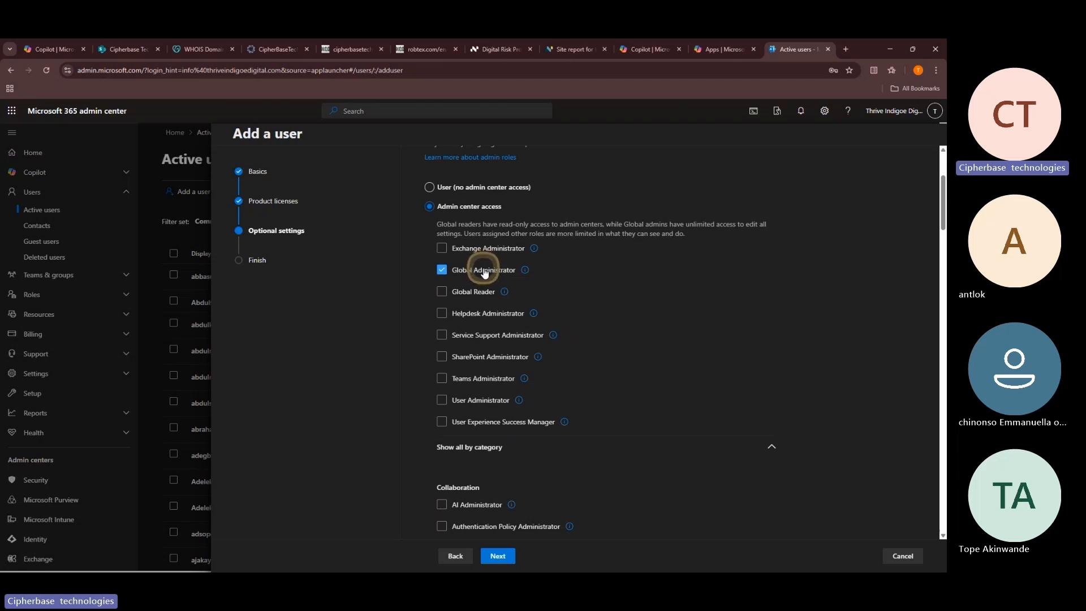
pyautogui.click(450, 274)
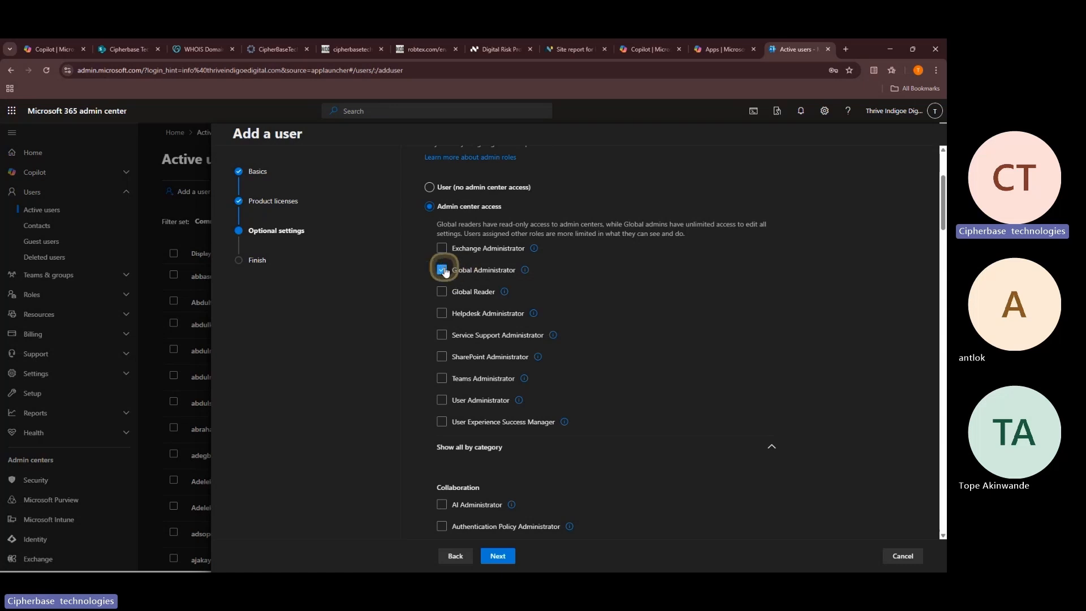
pyautogui.click(472, 273)
pyautogui.scroll(-10, 474, 348)
pyautogui.scroll(10, 475, 349)
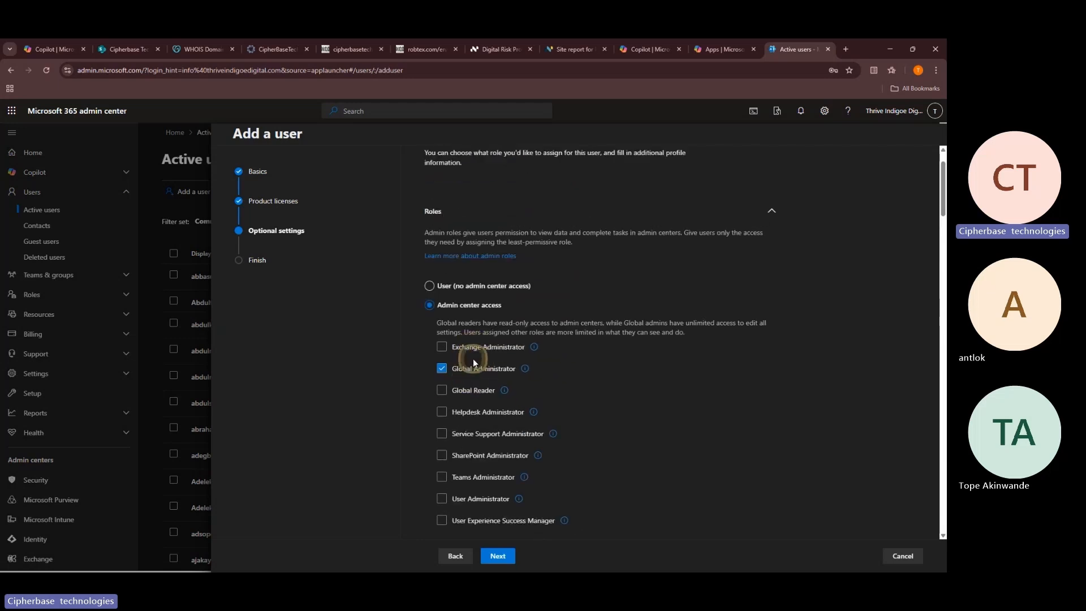
pyautogui.scroll(-10, 475, 362)
pyautogui.click(498, 556)
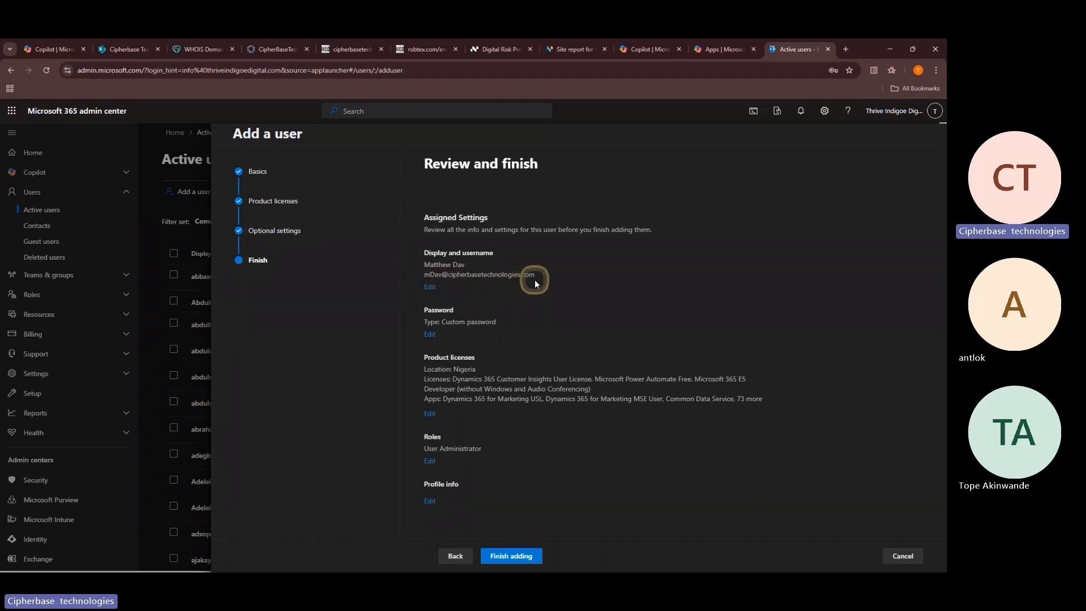
# Check the new user's sign-in name on the review page and submit with Finish adding
pyautogui.moveTo(537, 276); pyautogui.dragTo(423, 277)
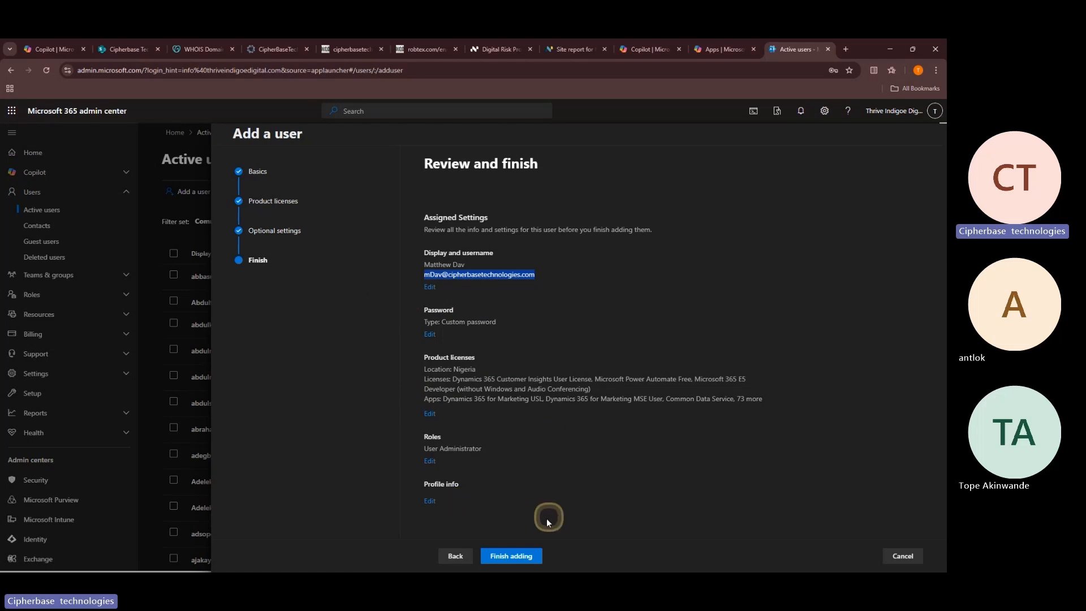
pyautogui.click(517, 554)
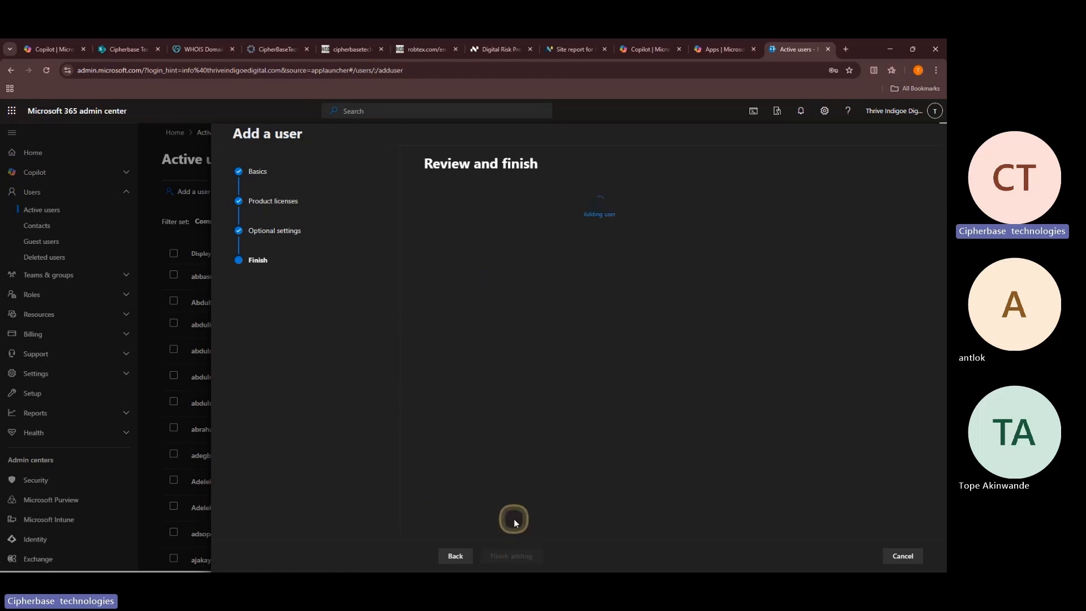
# Read through the success panel, skipping email and template options, and close it
pyautogui.scroll(-3, 568, 338)
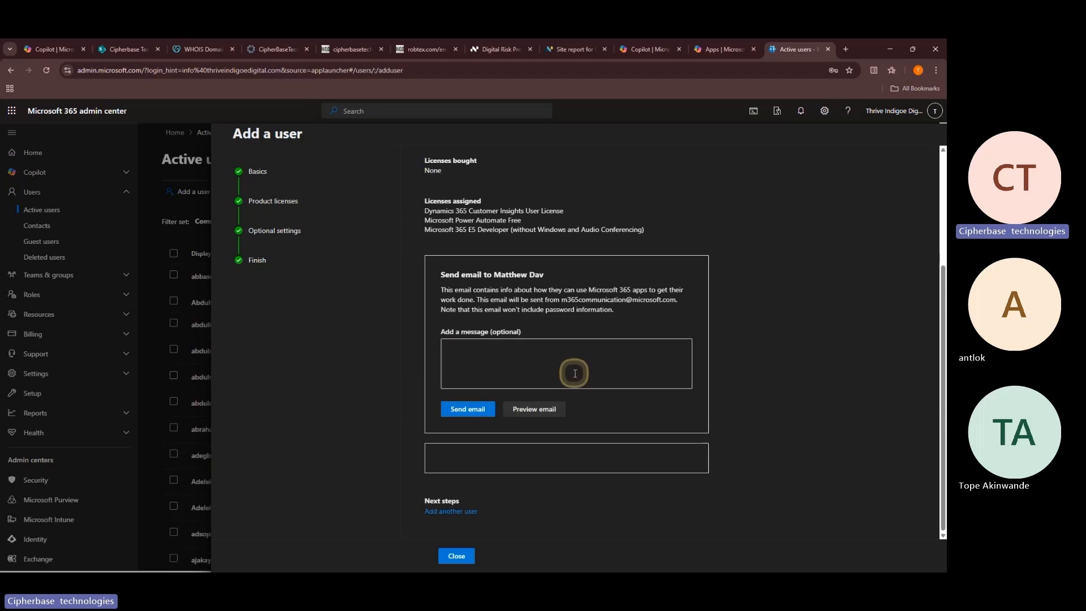
pyautogui.scroll(-1, 498, 368)
pyautogui.scroll(-2, 509, 386)
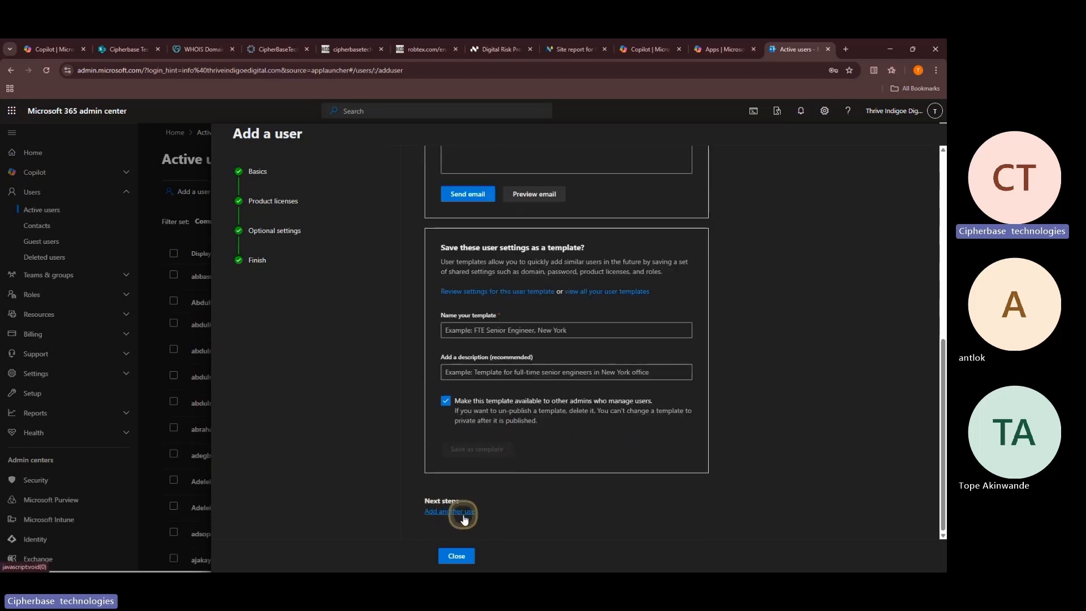
pyautogui.scroll(3, 477, 371)
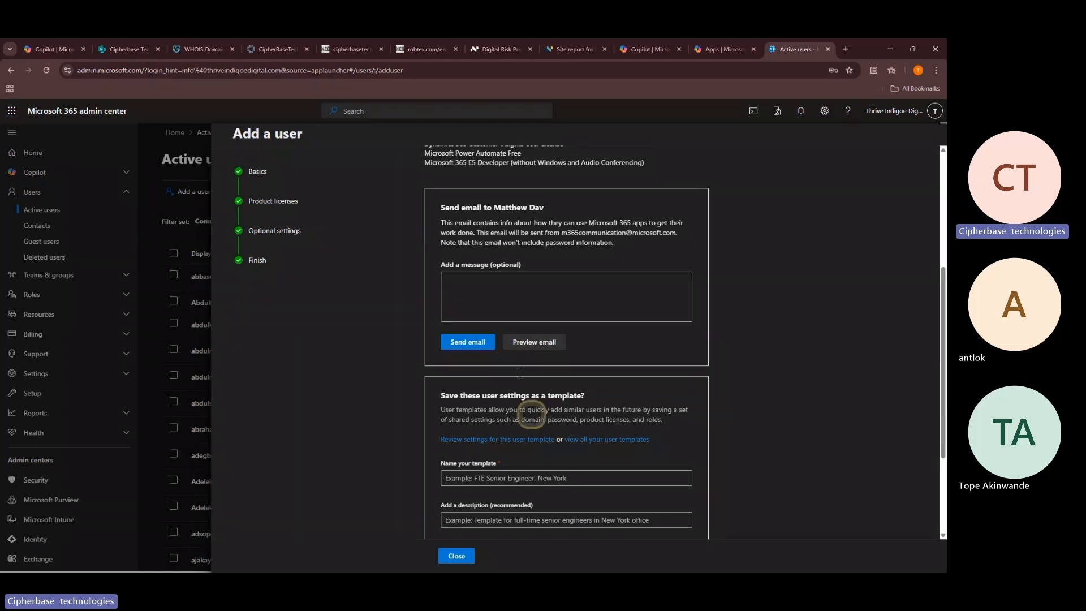
pyautogui.scroll(2, 491, 216)
pyautogui.scroll(-3, 534, 344)
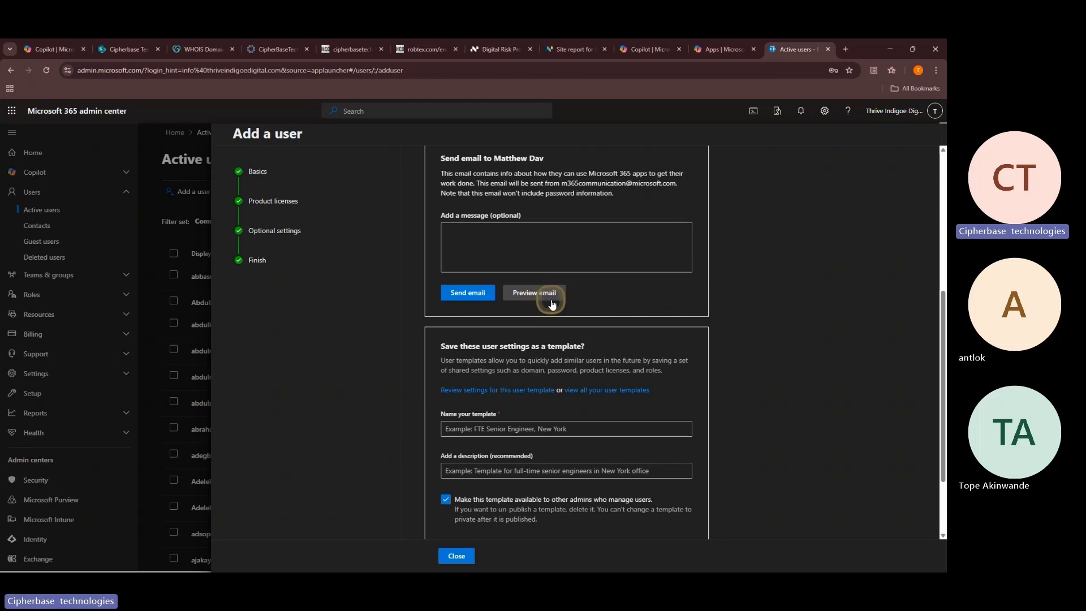
pyautogui.scroll(-2, 500, 406)
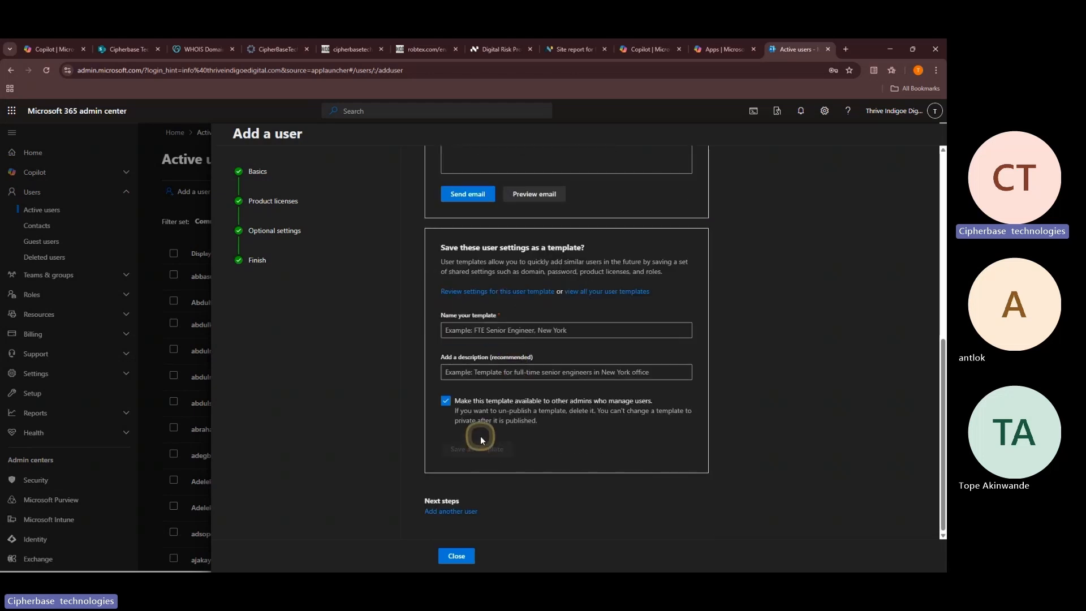
pyautogui.click(461, 565)
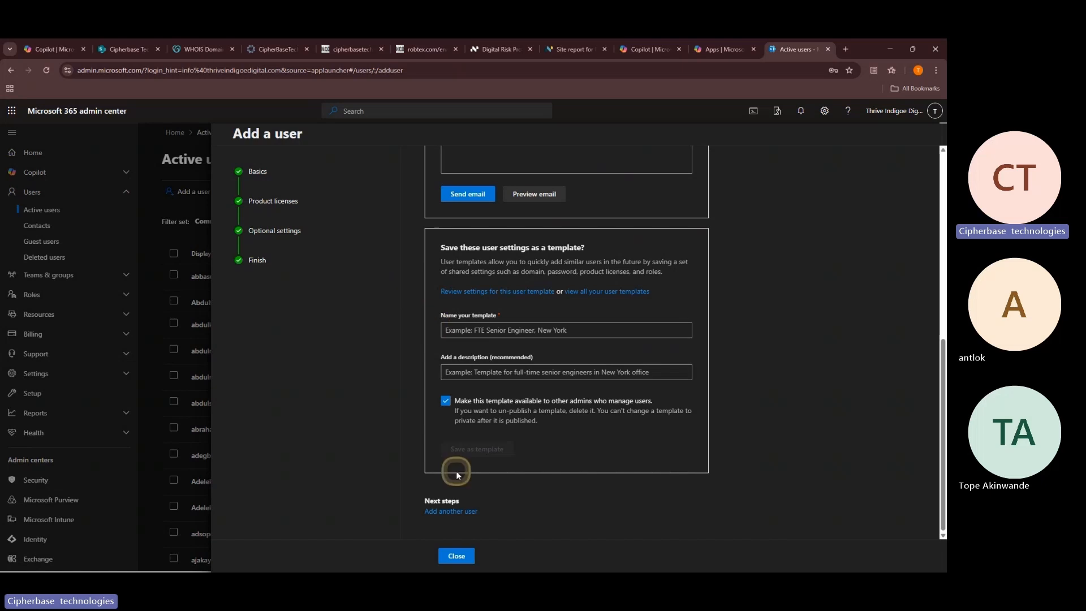
pyautogui.click(456, 557)
# Search the Active users list for the new user, then expand Teams & groups in the navigation
pyautogui.scroll(-4, 335, 335)
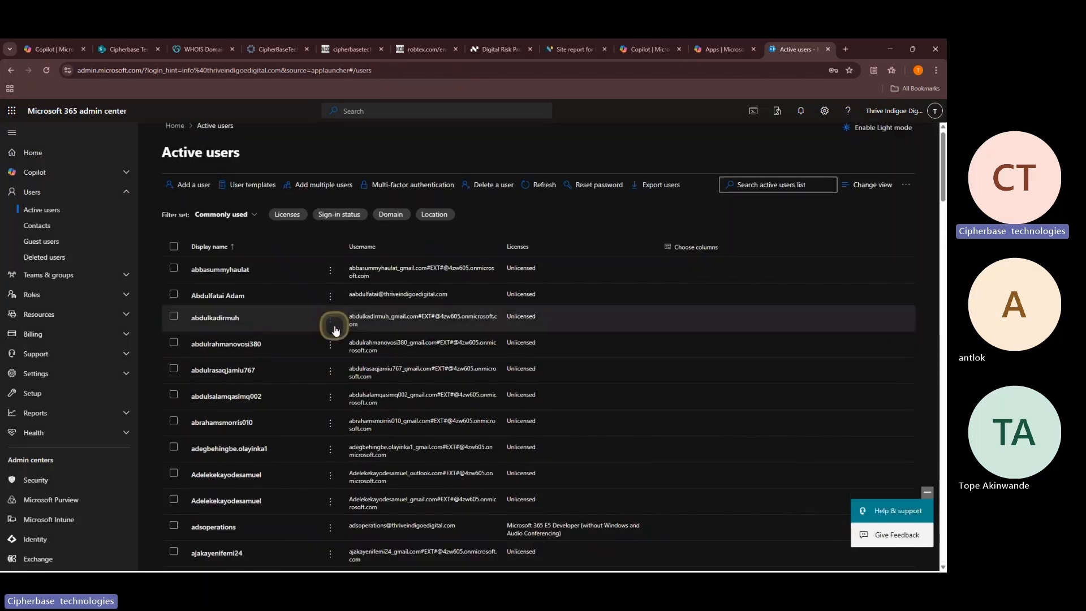
pyautogui.scroll(4, 335, 343)
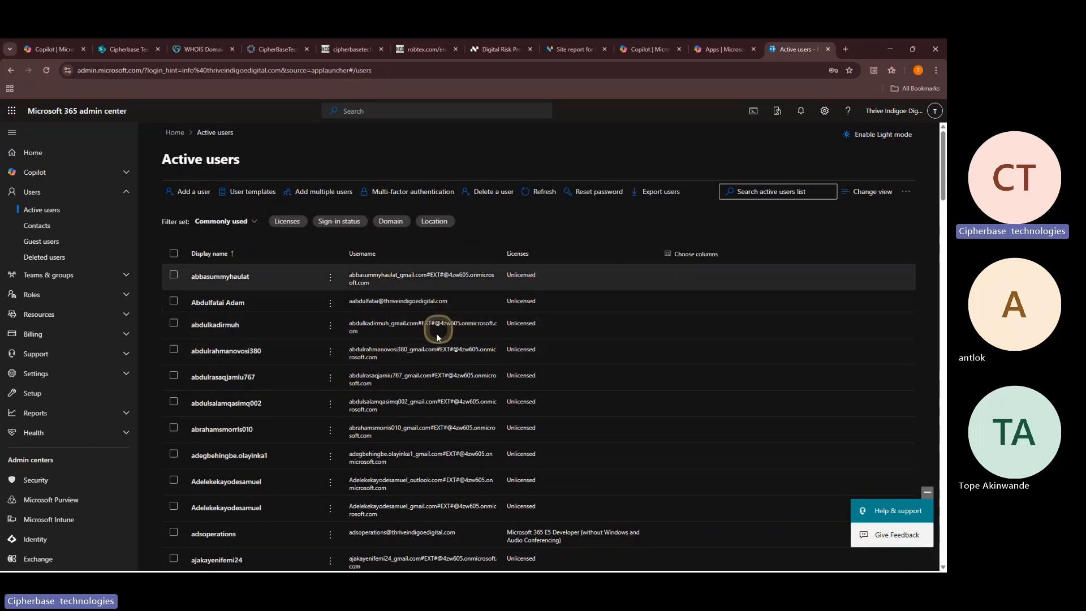
pyautogui.scroll(-5, 252, 412)
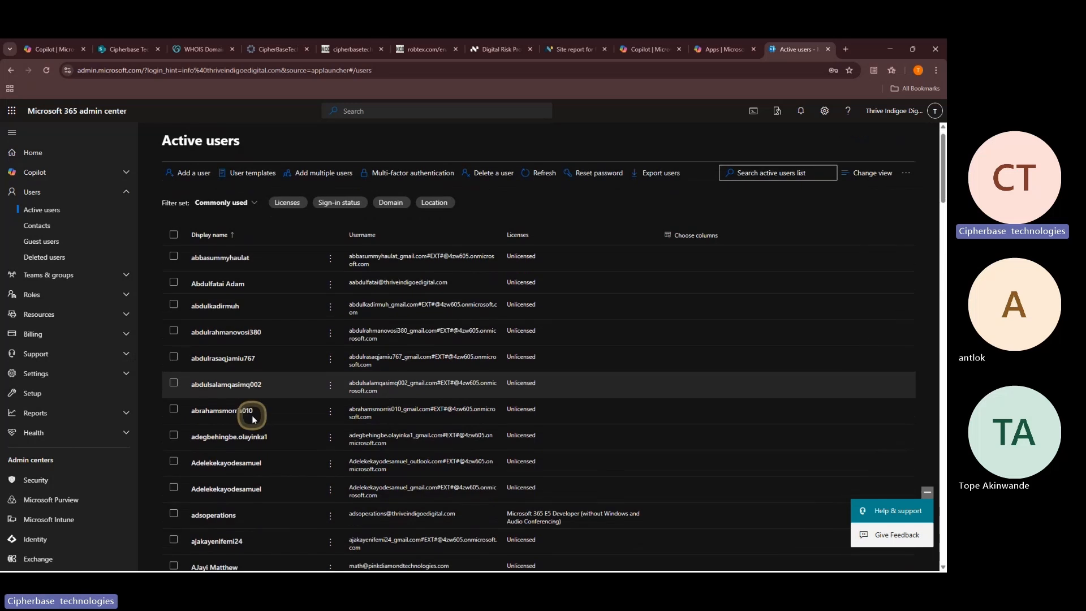
pyautogui.scroll(5, 602, 373)
pyautogui.click(787, 193)
pyautogui.write('mdav')
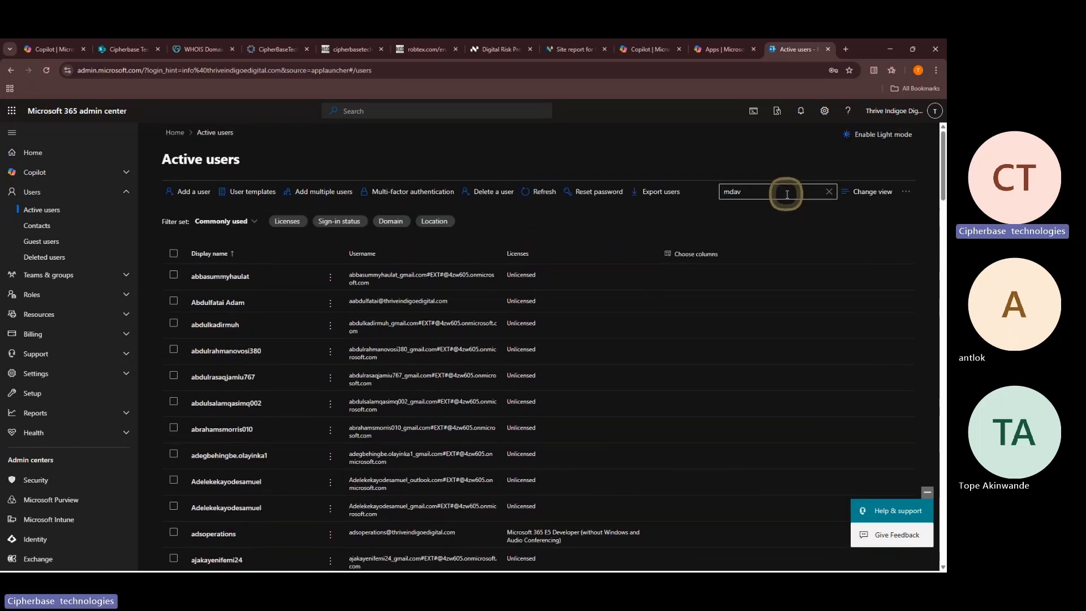
pyautogui.press('Return')
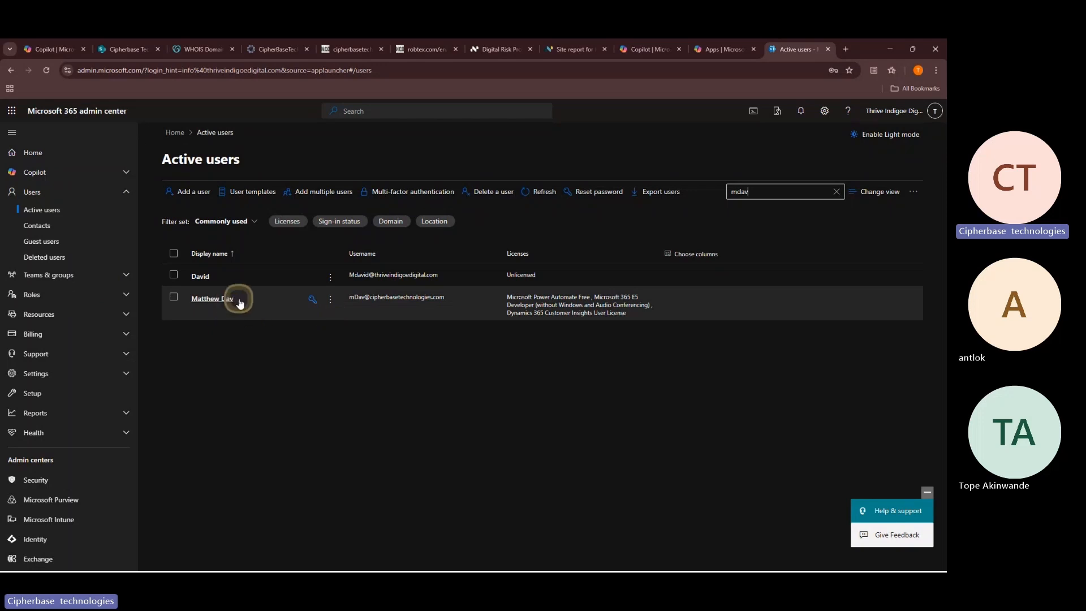
pyautogui.click(62, 275)
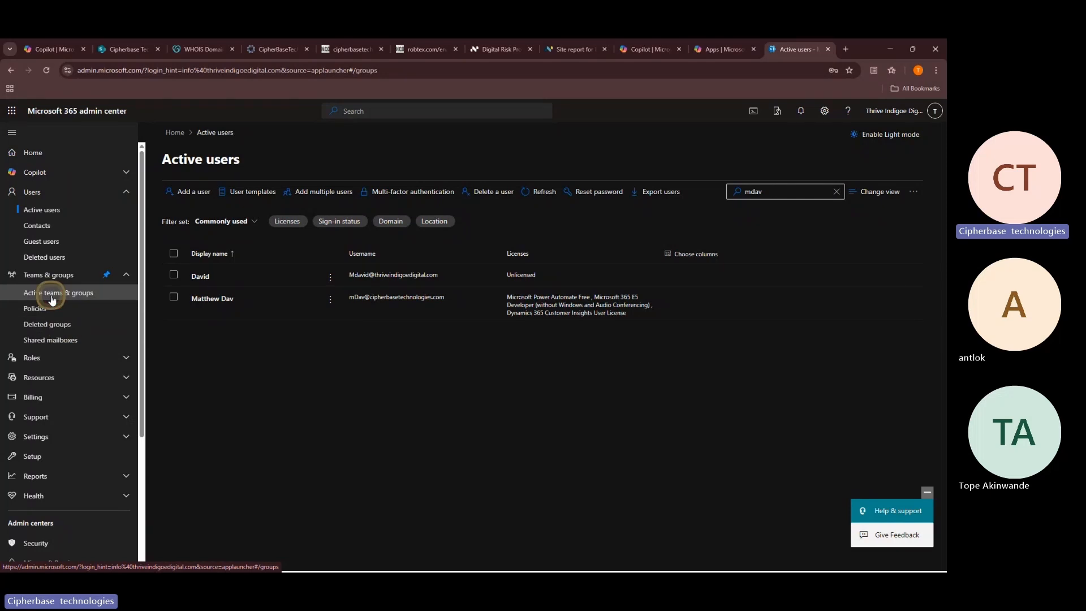
# Open Active teams & groups and switch to the Distribution list tab
pyautogui.click(64, 299)
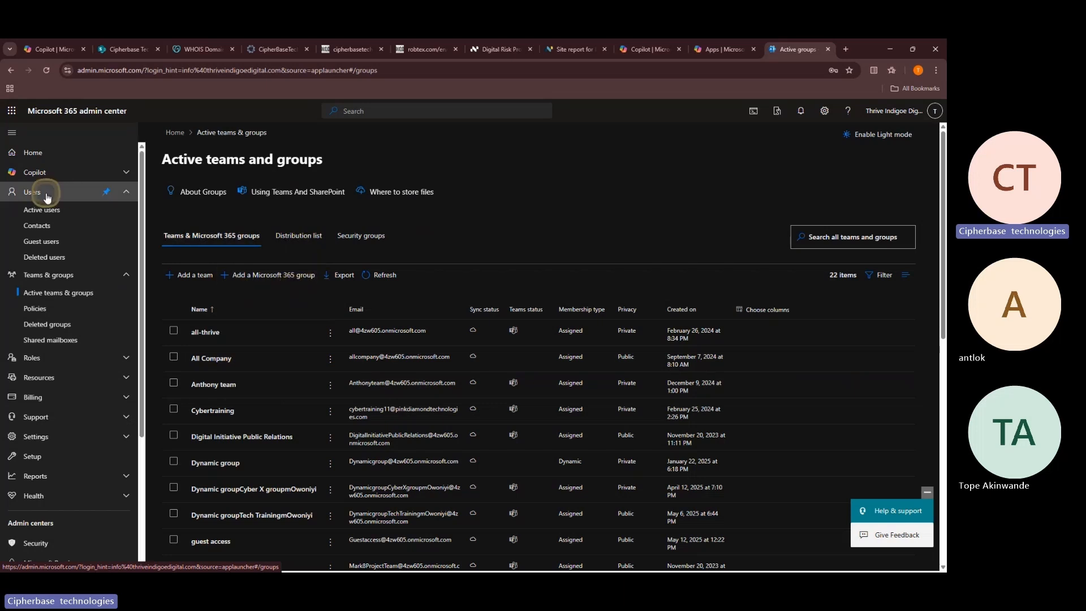
pyautogui.scroll(-1, 323, 329)
pyautogui.scroll(-1, 323, 328)
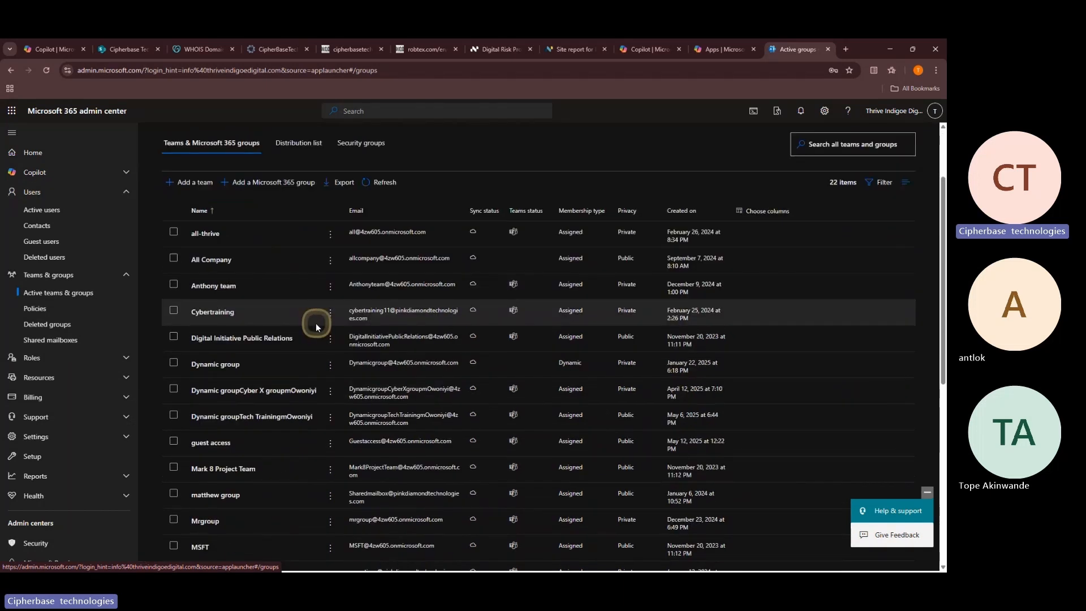
pyautogui.scroll(2, 317, 327)
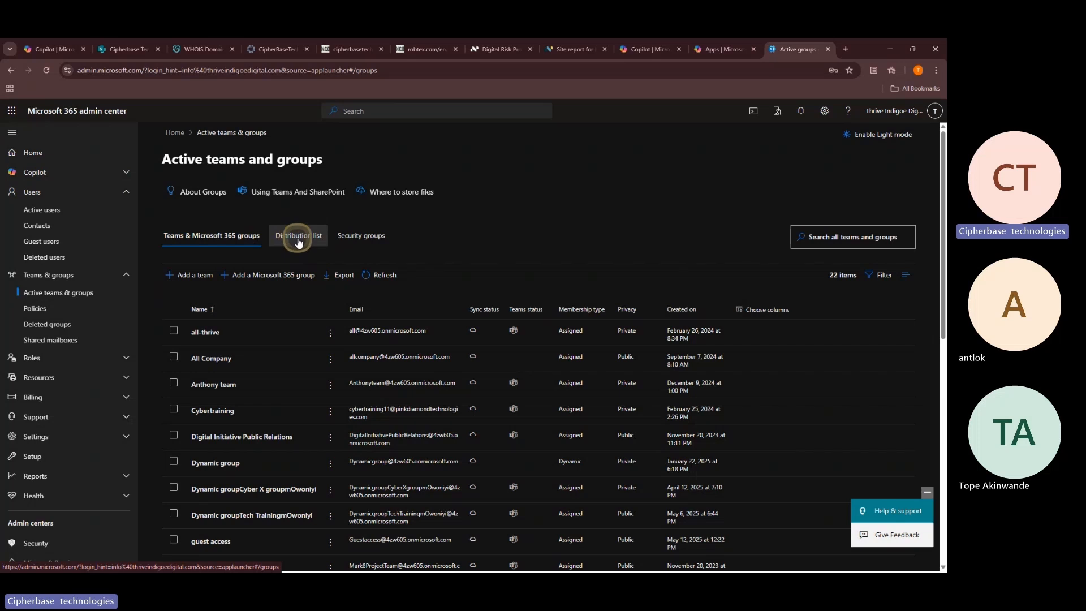
pyautogui.click(302, 242)
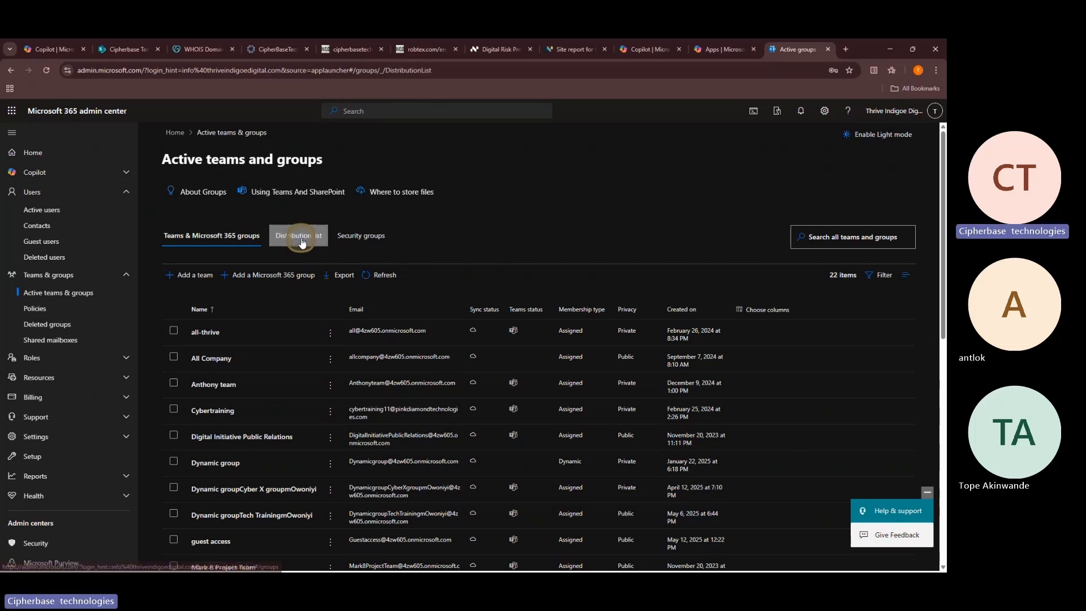
# Add a distribution list named 'O365 Engineers' with description 'Training' and continue to owners
pyautogui.click(219, 274)
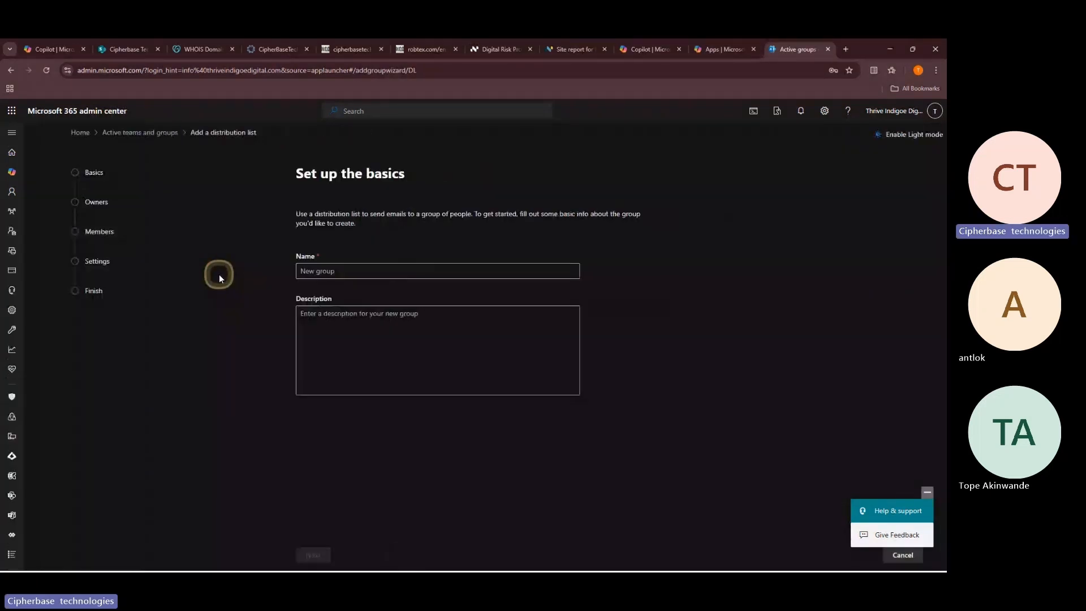
pyautogui.click(352, 273)
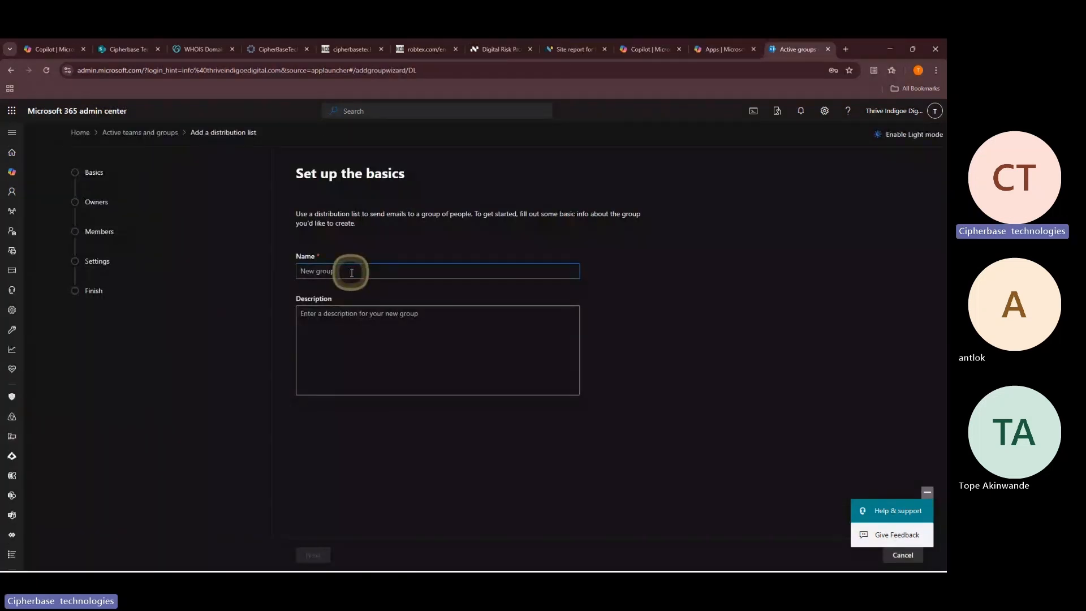
pyautogui.write('o')
pyautogui.press('BackSpace')
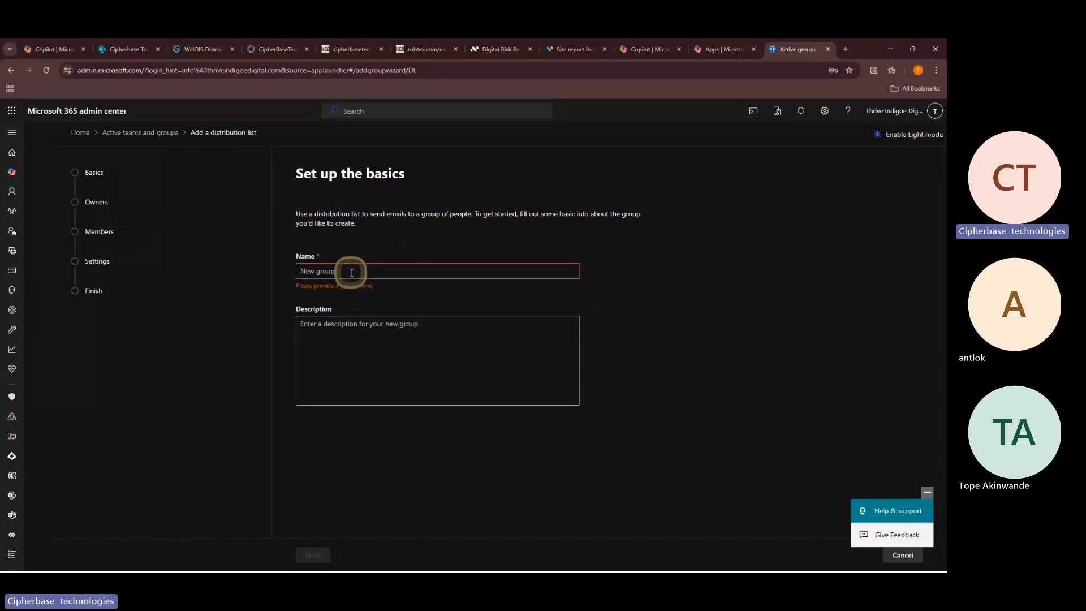
pyautogui.write('O3')
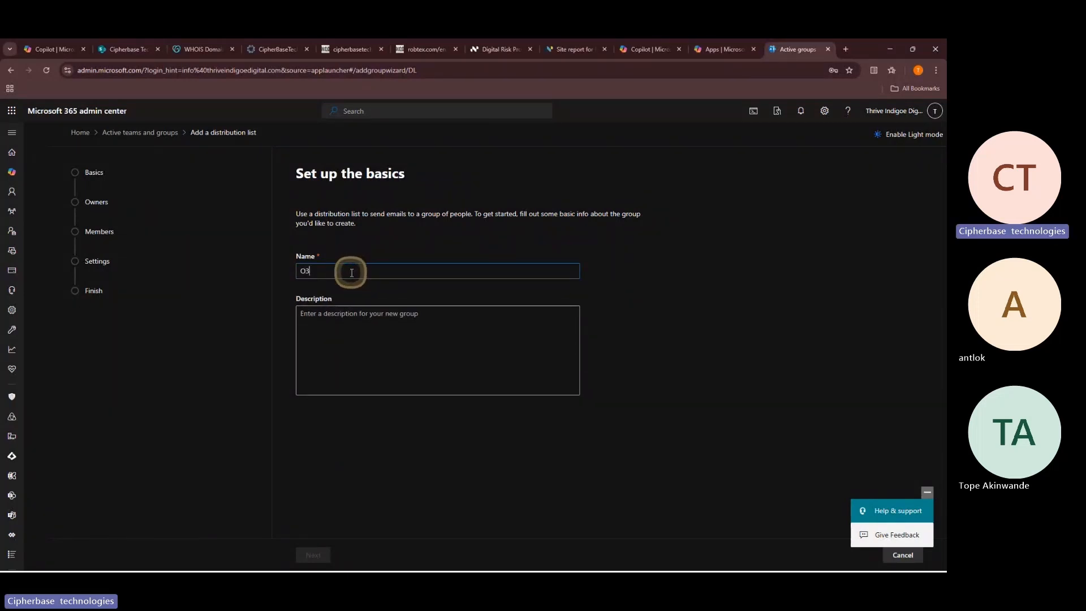
pyautogui.write('65 Engineers')
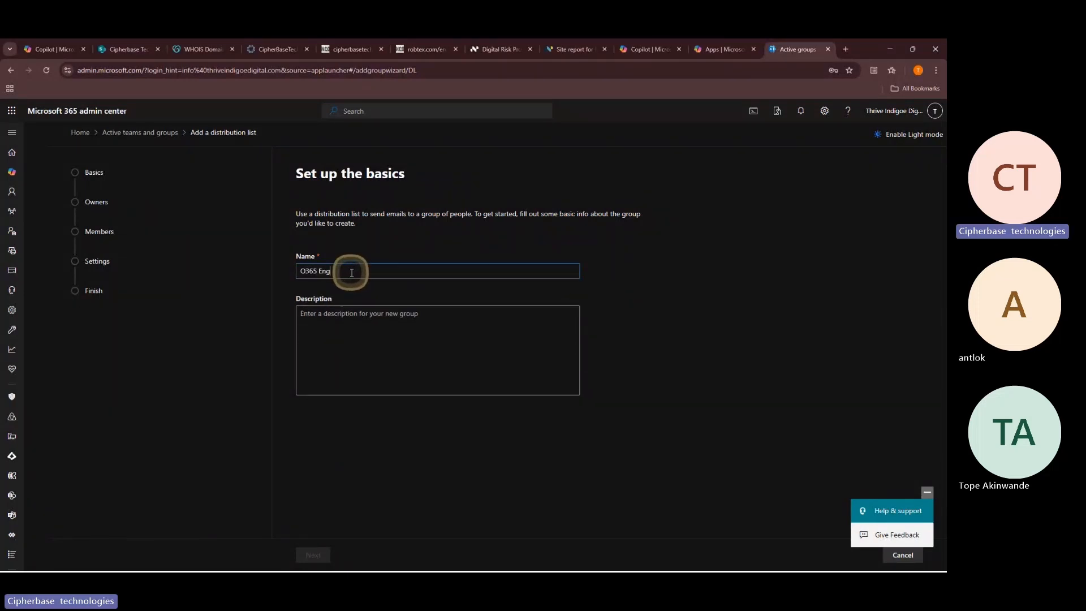
pyautogui.click(342, 322)
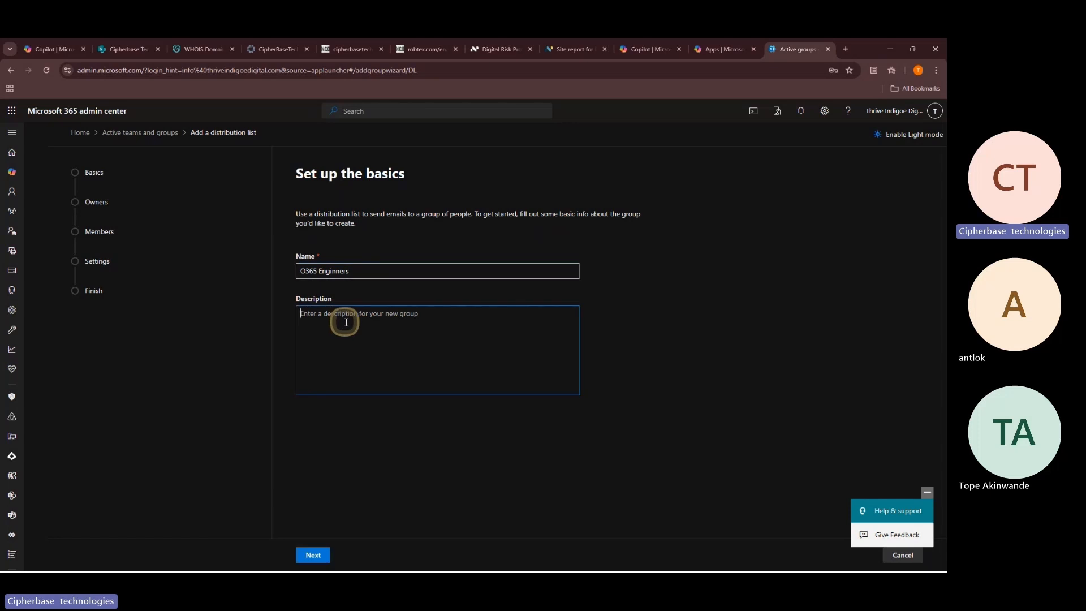
pyautogui.write('Training')
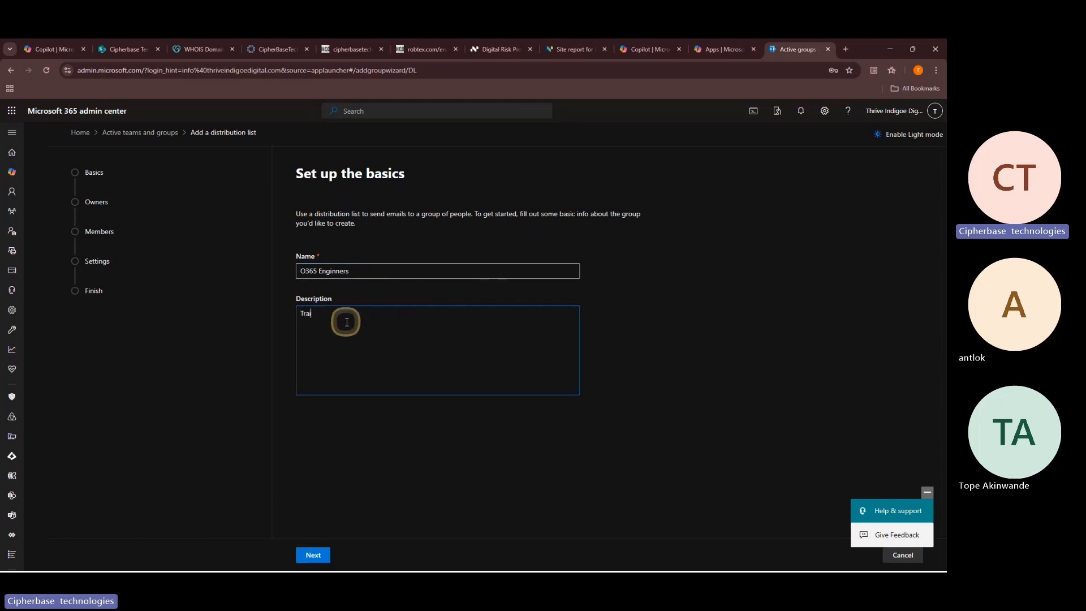
pyautogui.click(311, 555)
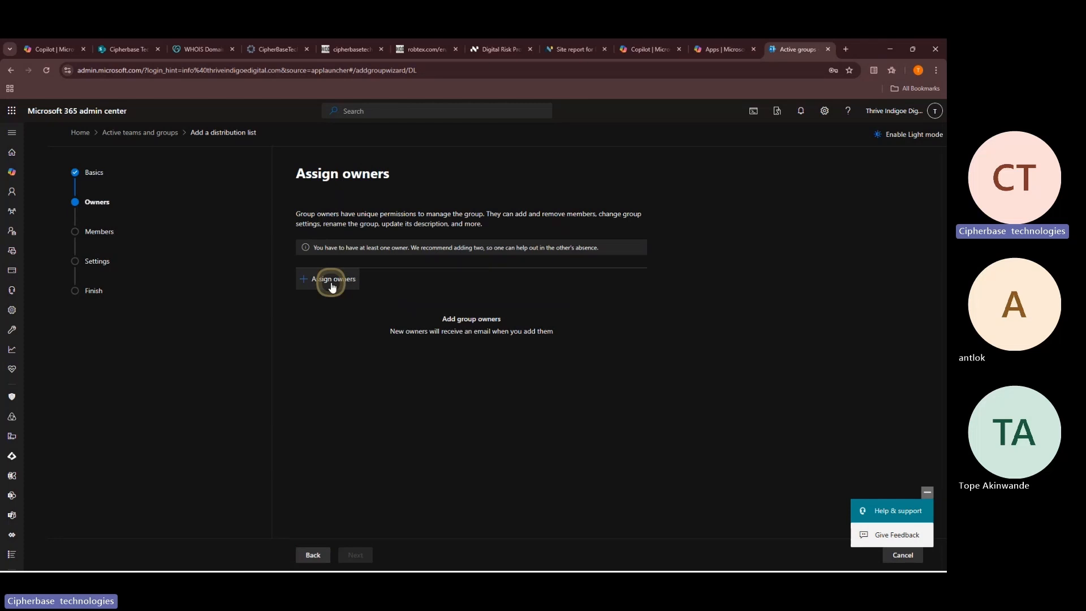
# Assign the newly created user as the distribution list's owner
pyautogui.click(332, 283)
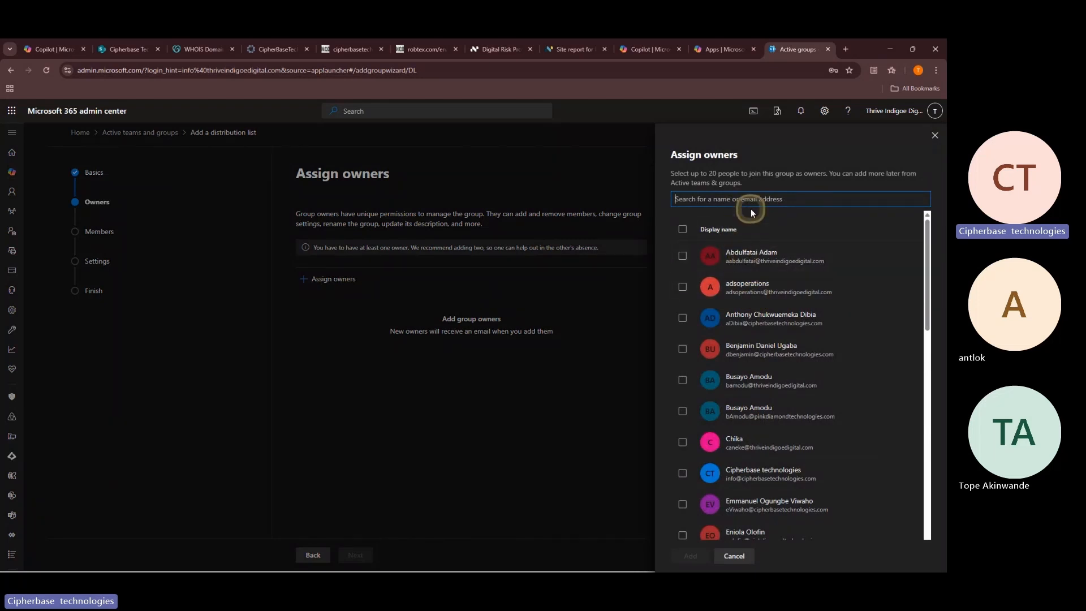
pyautogui.write('mdav')
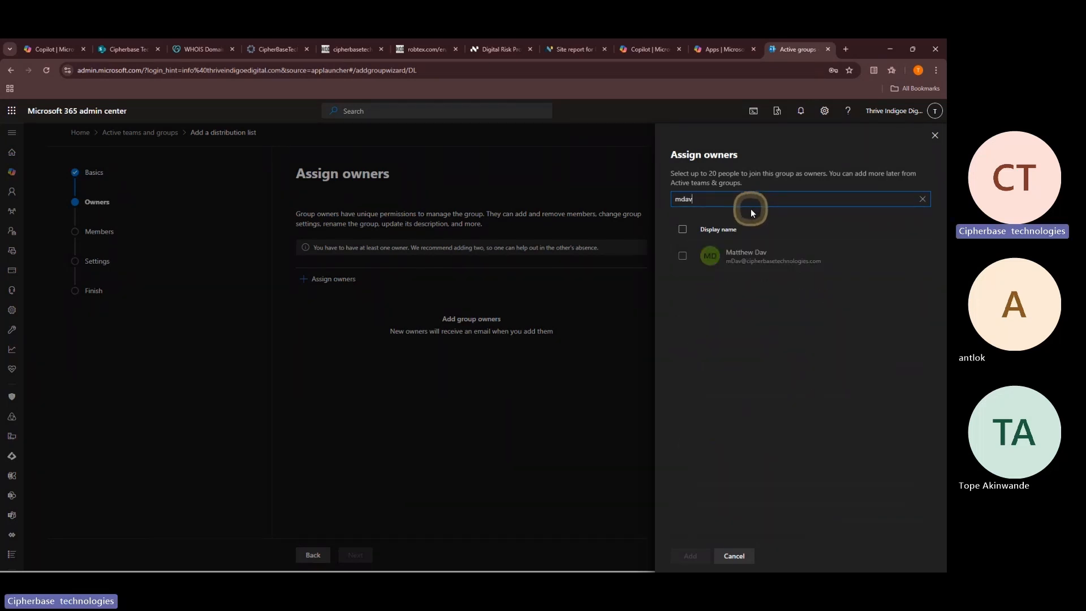
pyautogui.click(697, 258)
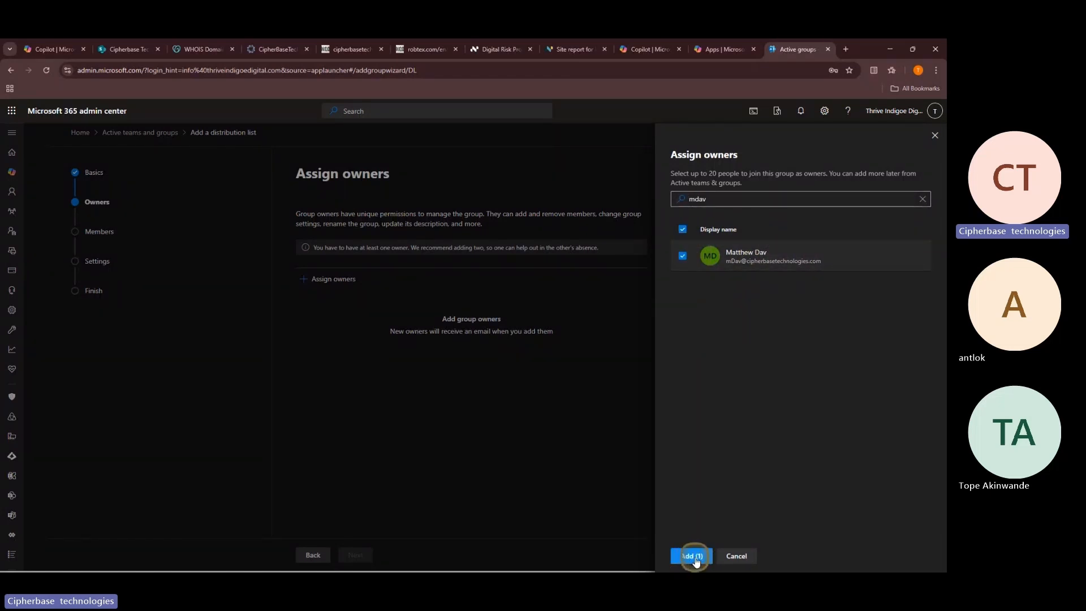
pyautogui.click(692, 557)
pyautogui.click(355, 557)
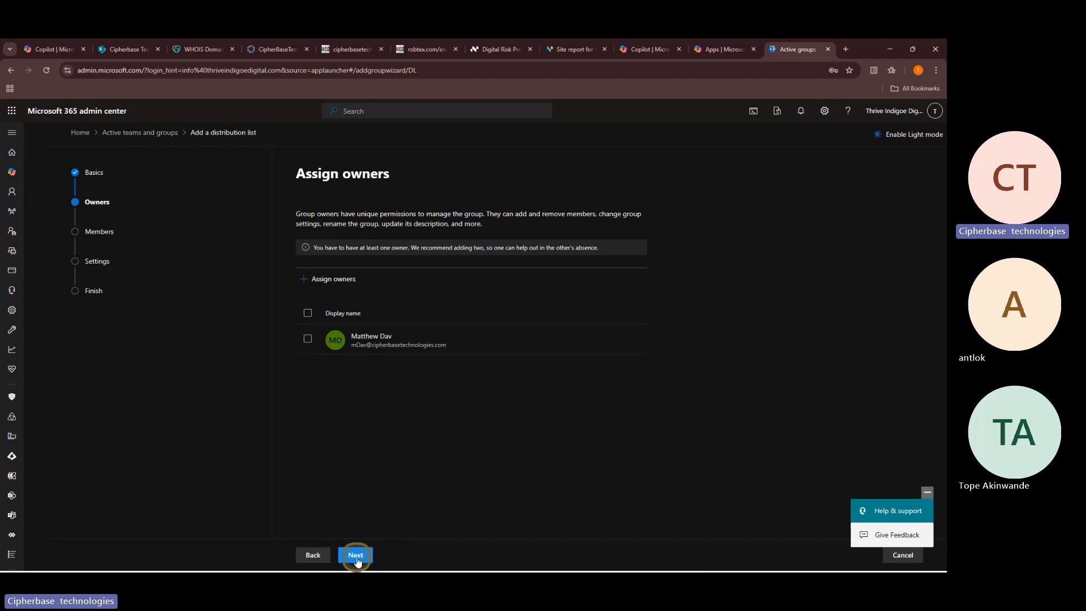
# Add the first two users matching a name search as members of the list
pyautogui.click(331, 253)
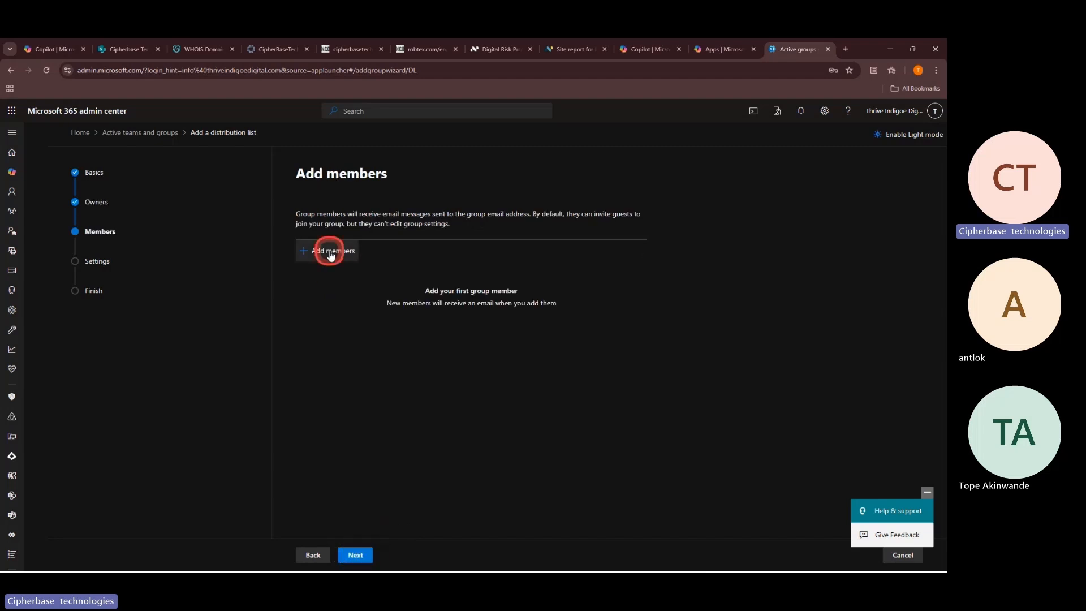
pyautogui.click(738, 195)
pyautogui.write('matt')
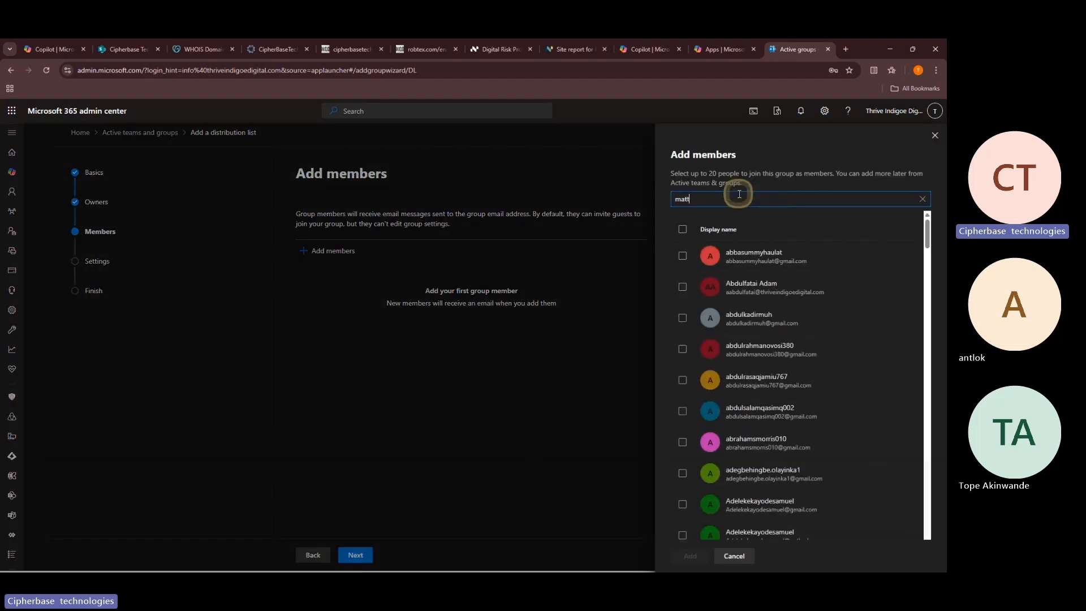
pyautogui.write('h')
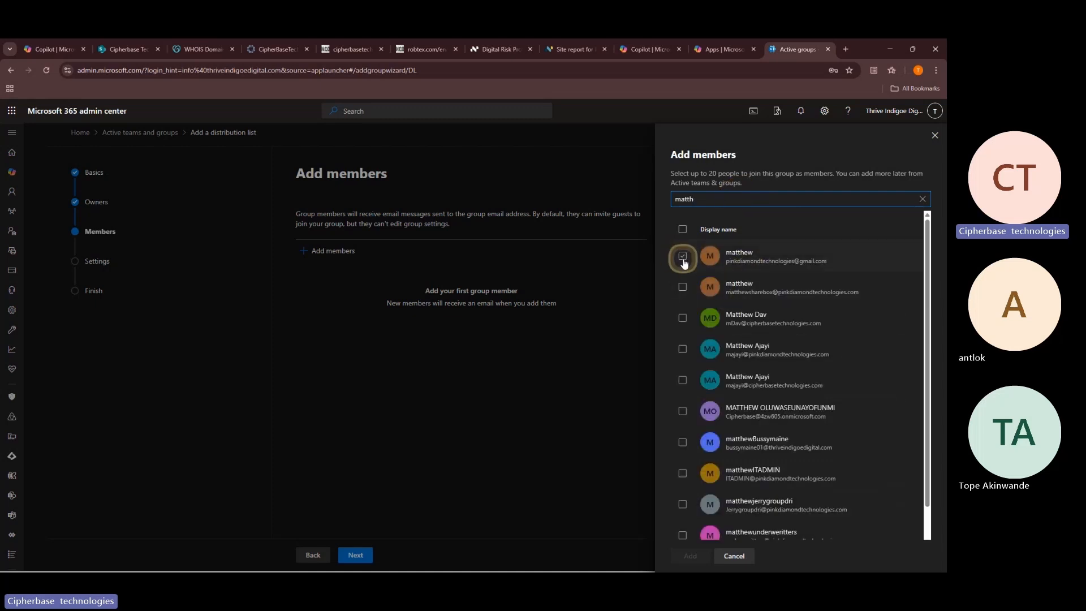
pyautogui.click(683, 258)
pyautogui.click(683, 287)
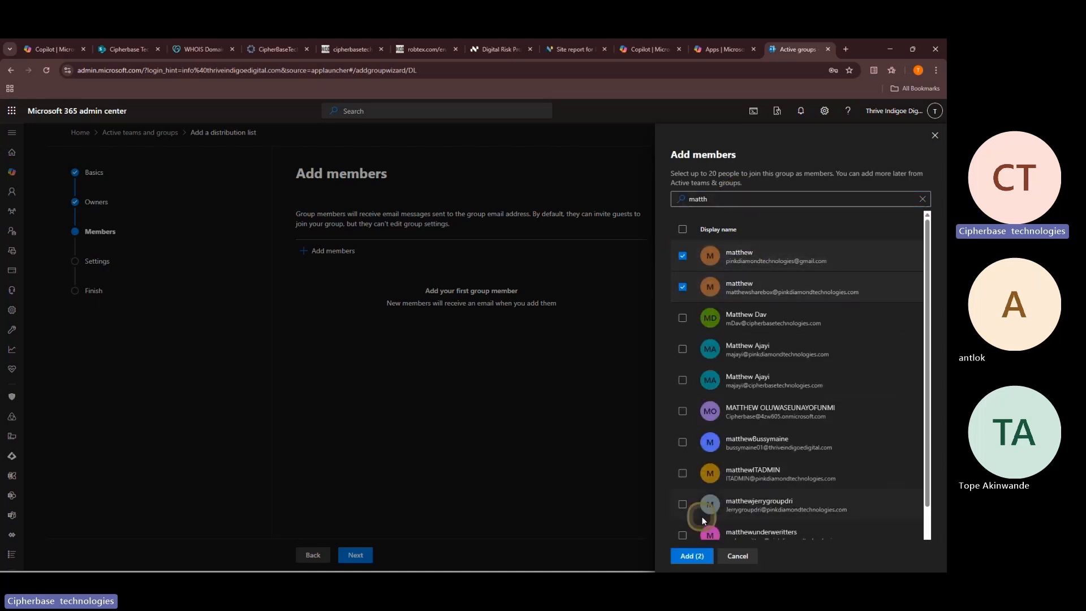
pyautogui.click(696, 560)
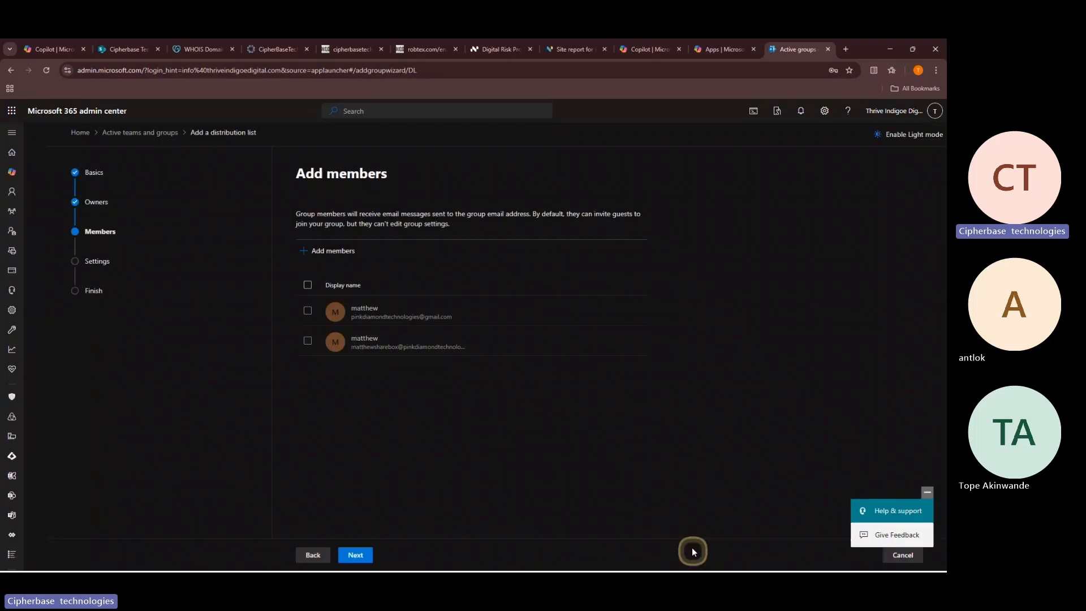
pyautogui.click(356, 556)
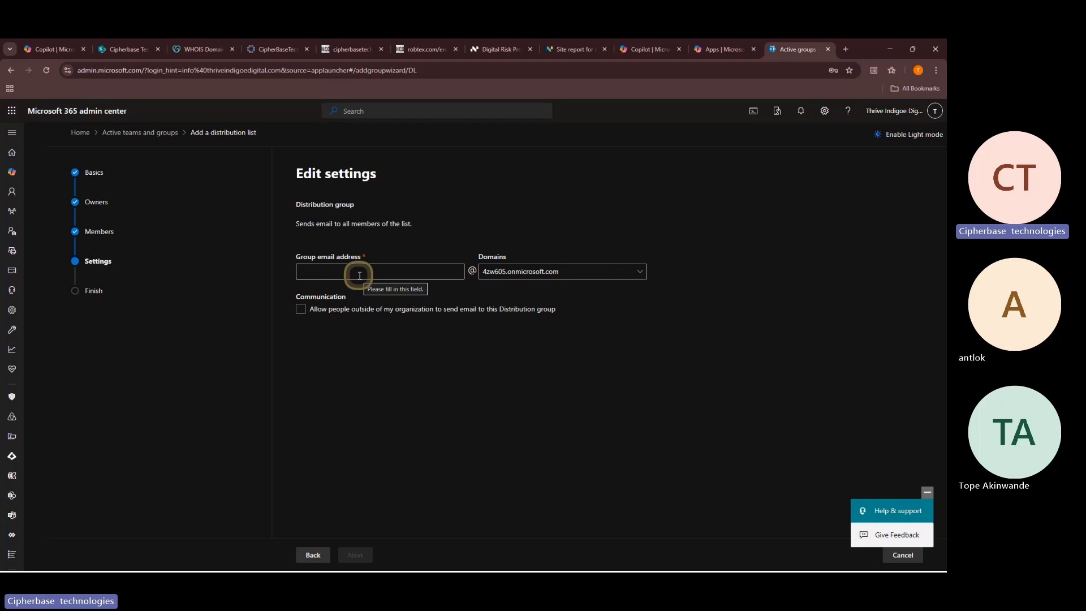
pyautogui.click(359, 275)
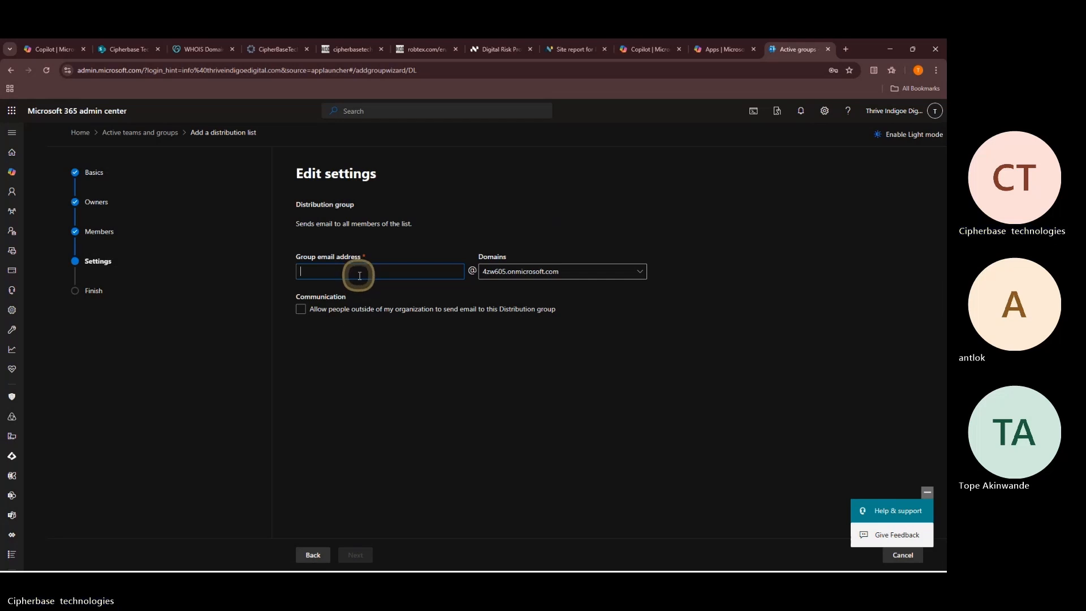
pyautogui.write('o3')
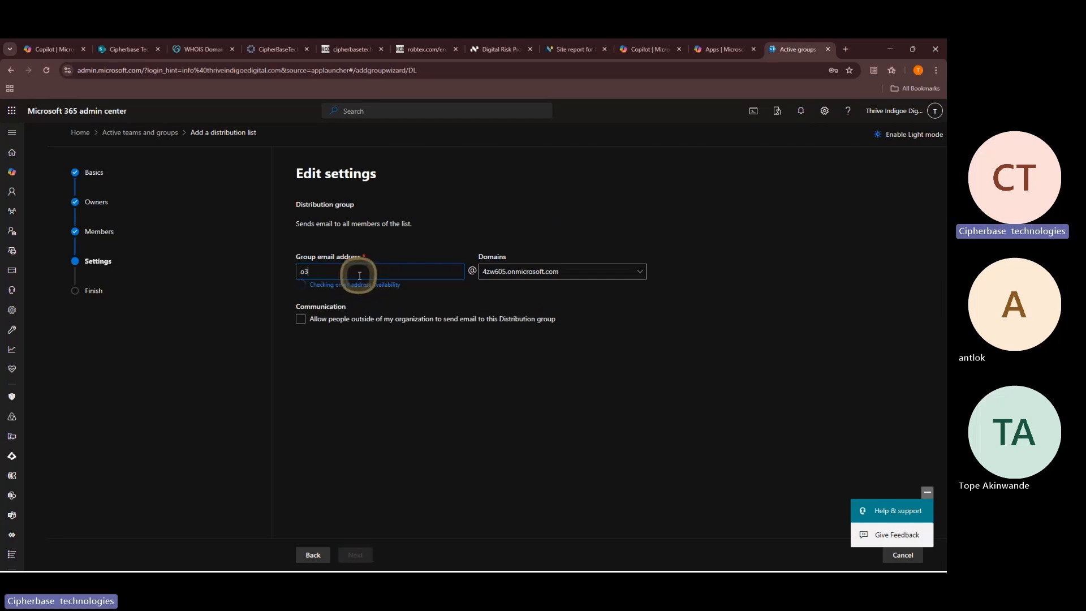
pyautogui.press('BackSpace')
pyautogui.write('O365engineer')
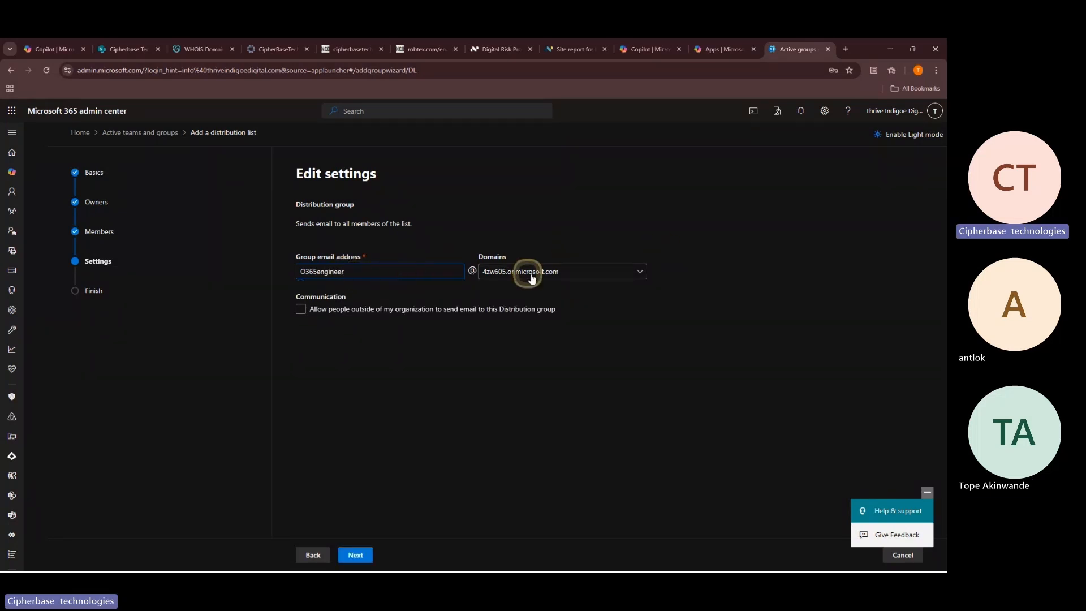
pyautogui.click(602, 277)
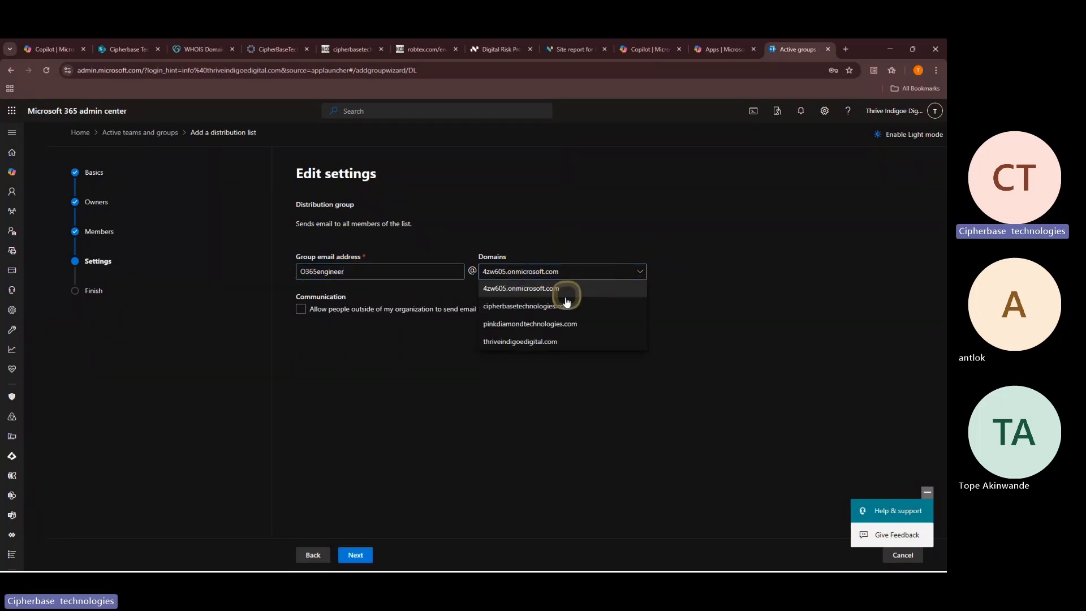
pyautogui.click(512, 308)
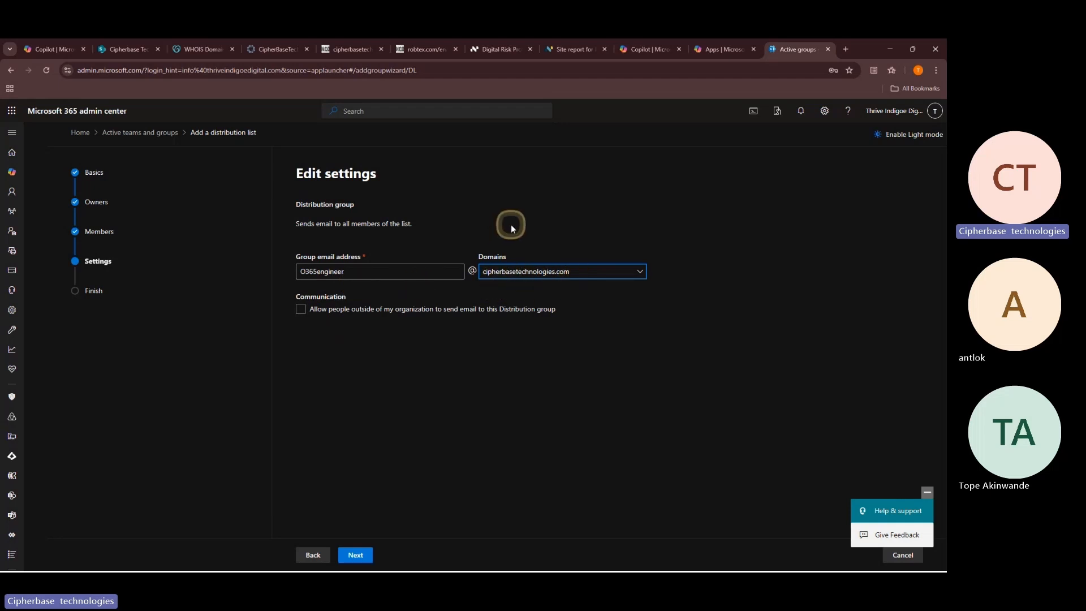
pyautogui.click(302, 309)
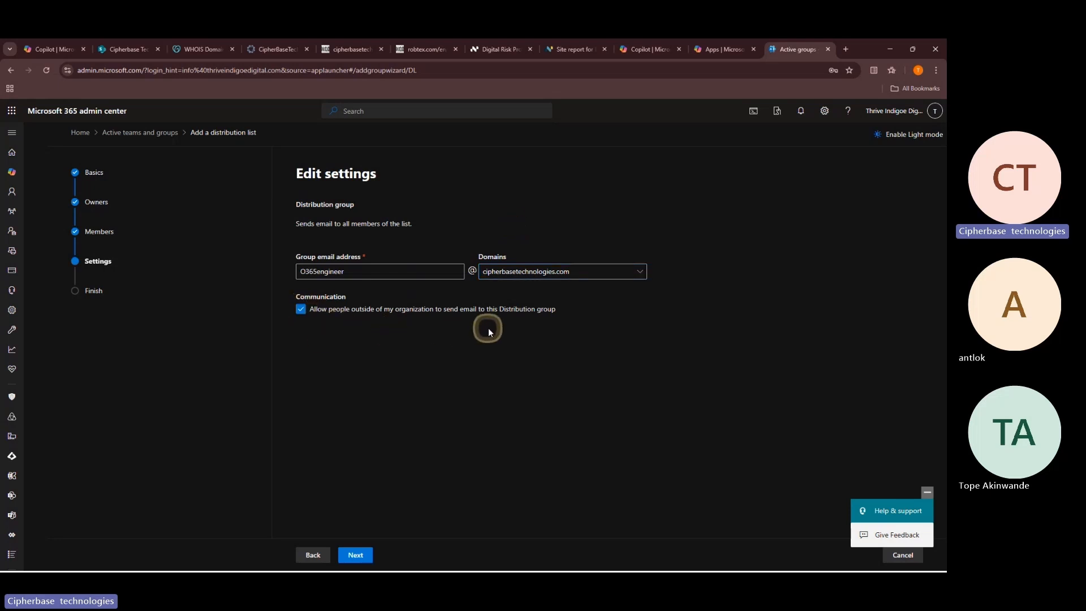
pyautogui.click(301, 311)
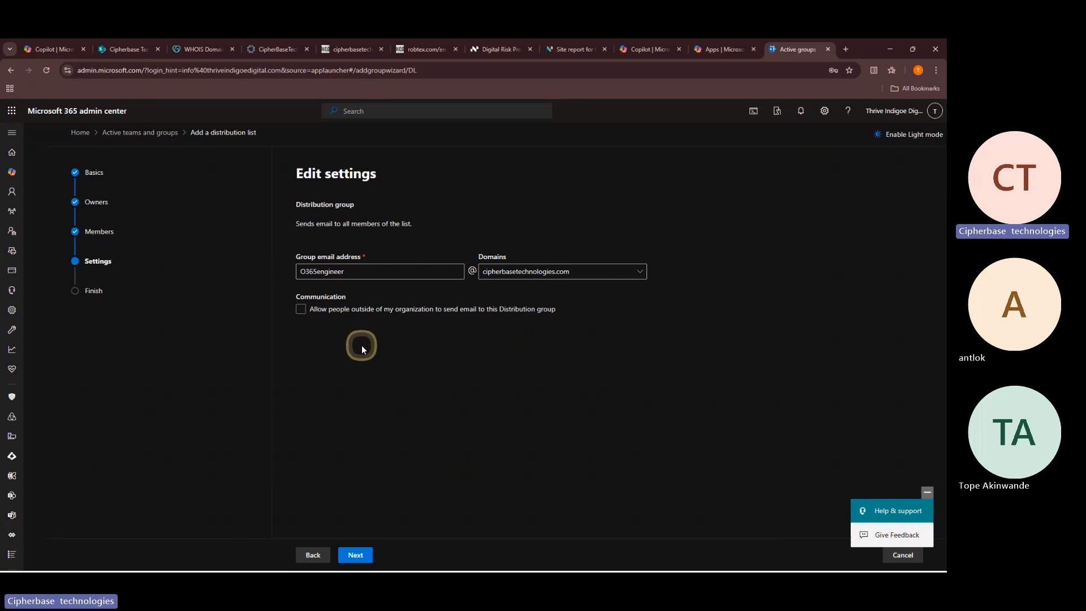
pyautogui.click(317, 312)
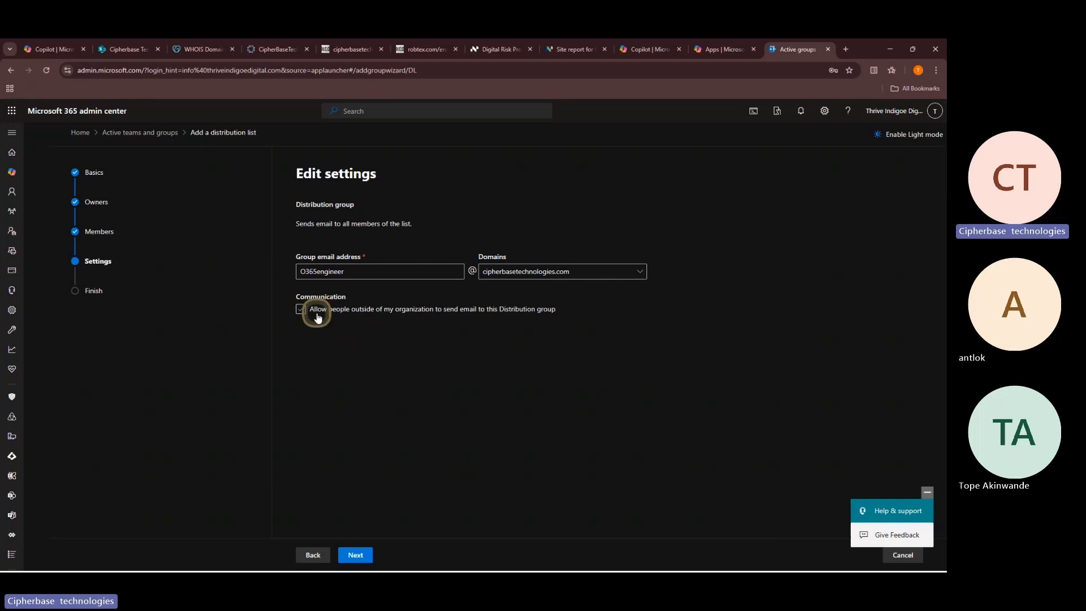
pyautogui.click(317, 313)
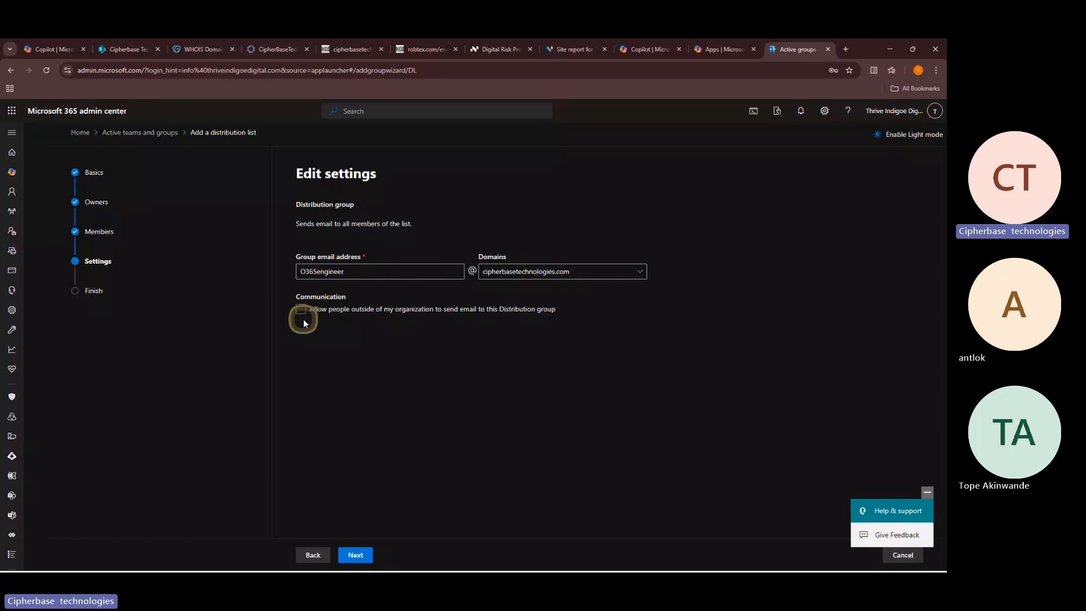
pyautogui.click(304, 314)
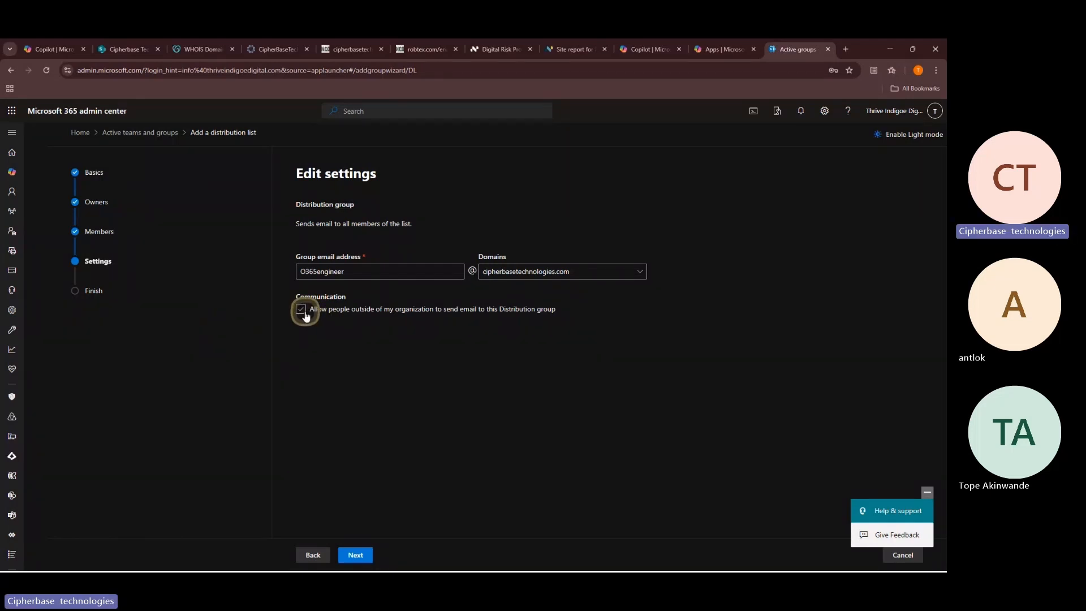
pyautogui.click(315, 316)
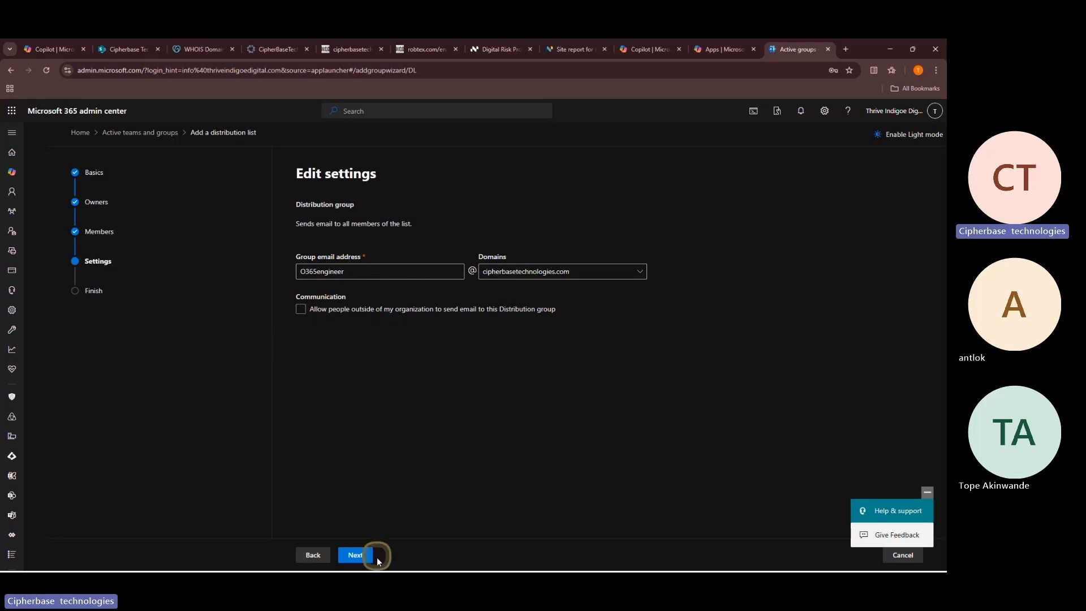
# Review the summary, create the O365 Enginners distribution list and close the confirmation
pyautogui.click(357, 556)
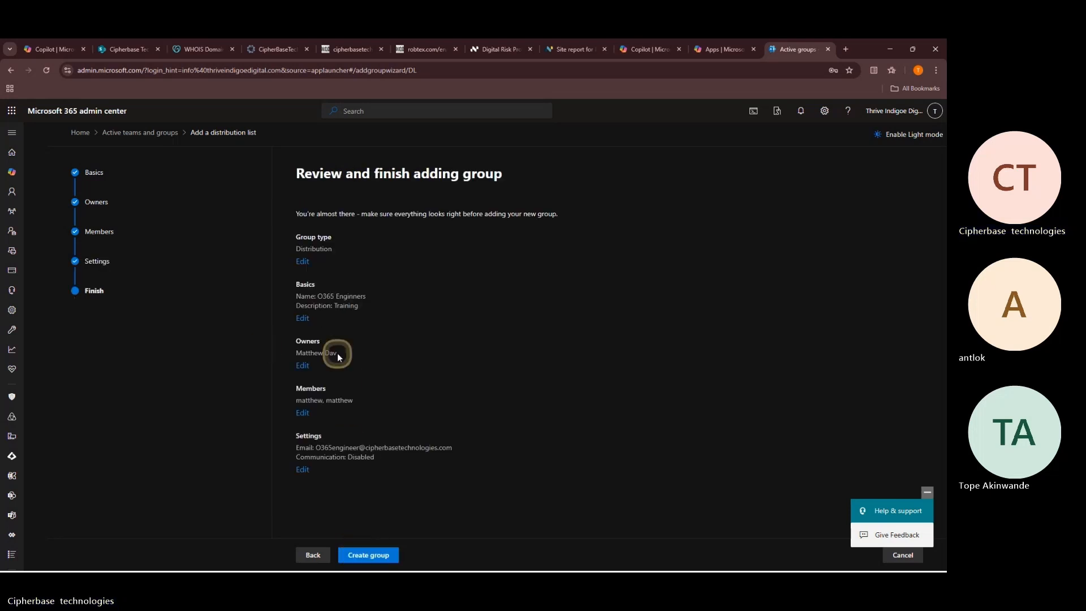
pyautogui.click(364, 556)
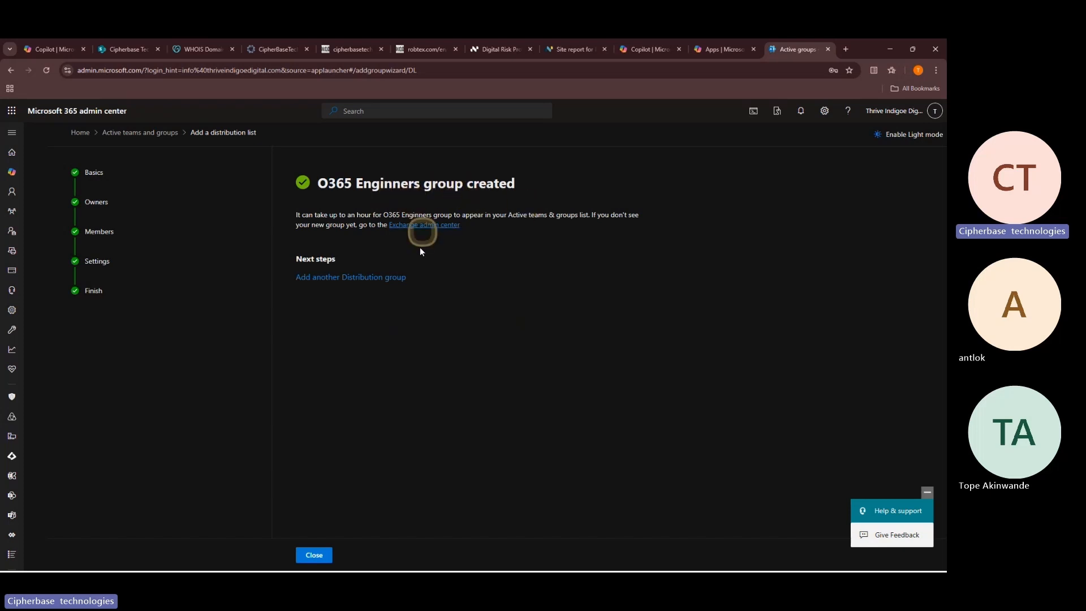
pyautogui.click(315, 556)
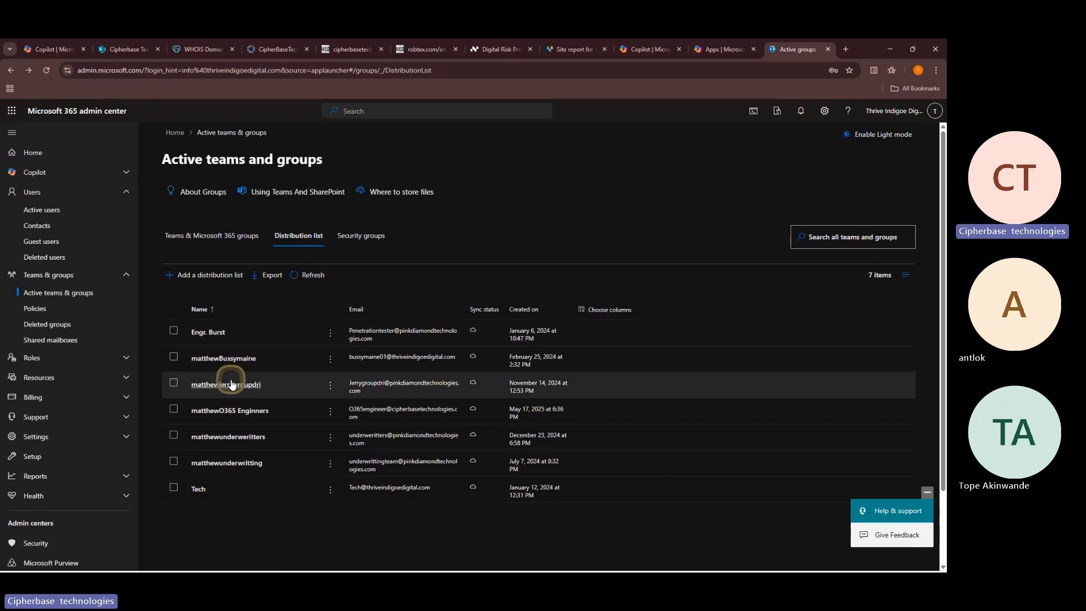
# Browse the Security groups list, then return to the Active teams and groups page
pyautogui.click(363, 237)
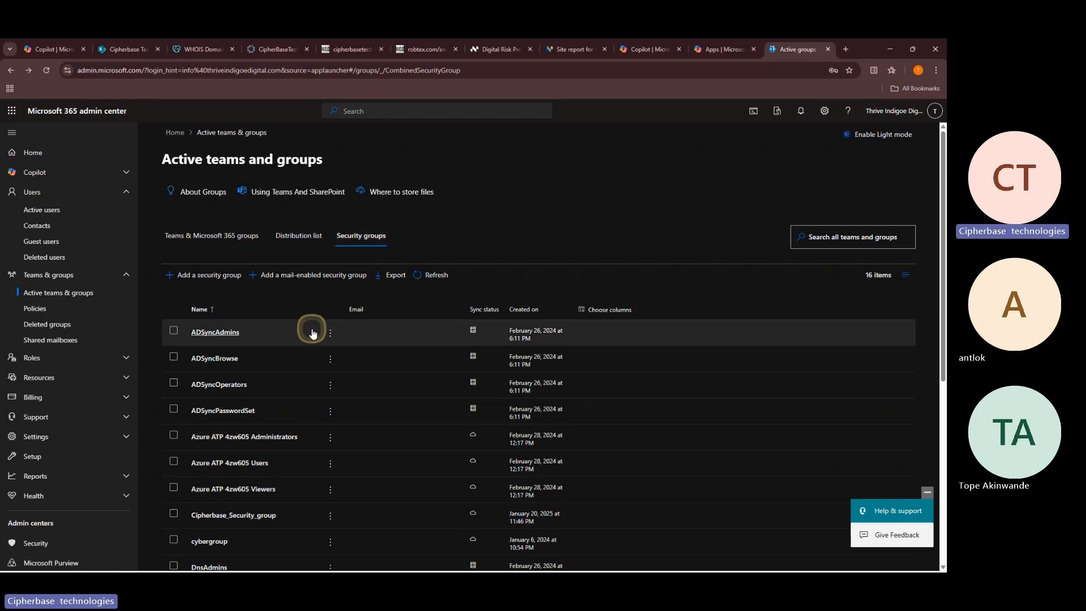
pyautogui.scroll(-5, 311, 332)
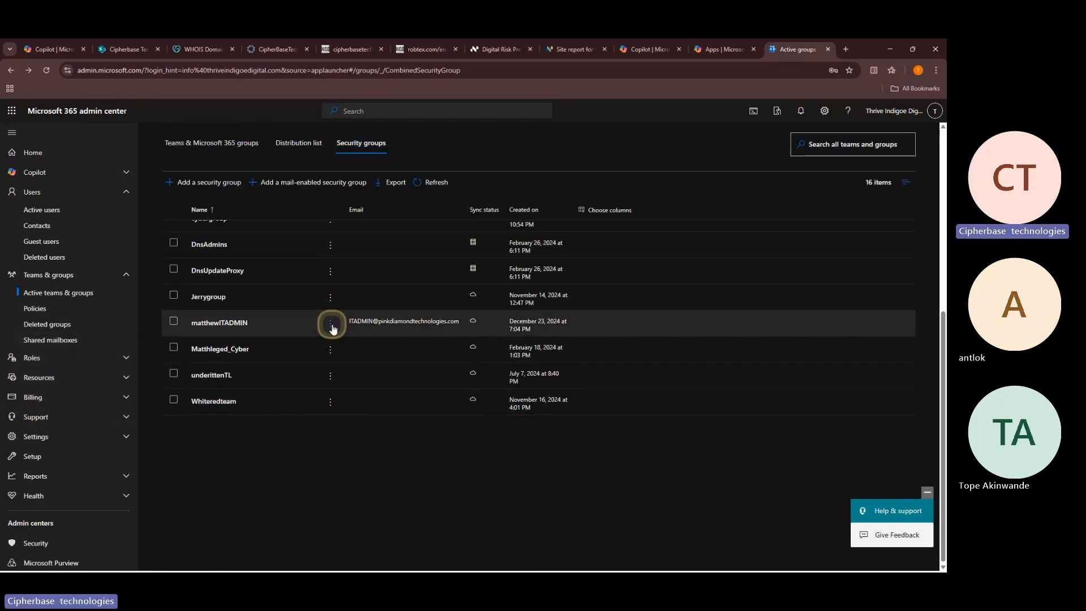
pyautogui.scroll(5, 333, 329)
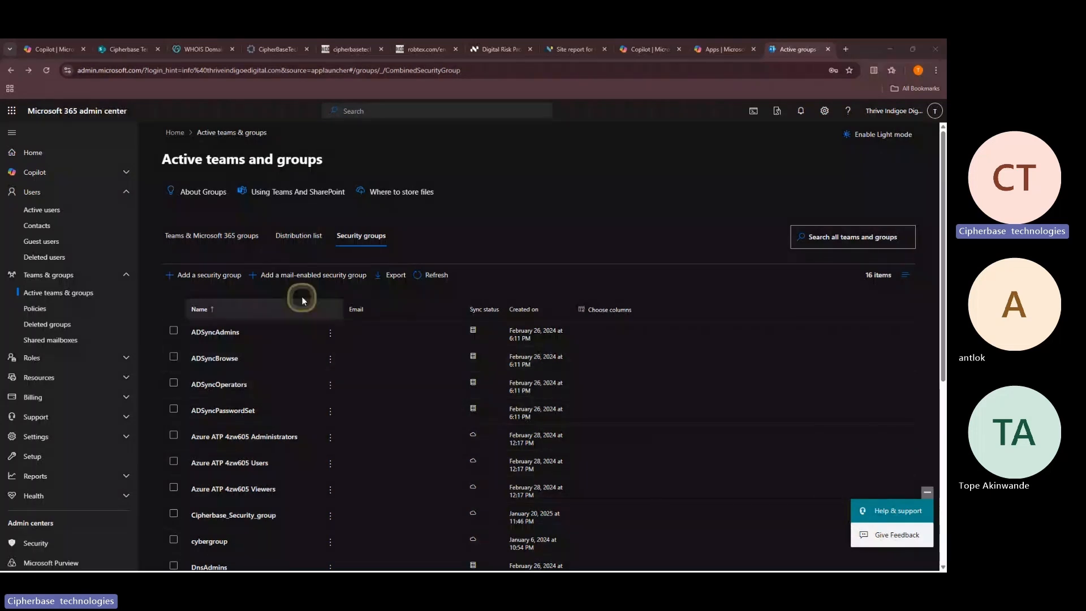
pyautogui.click(58, 276)
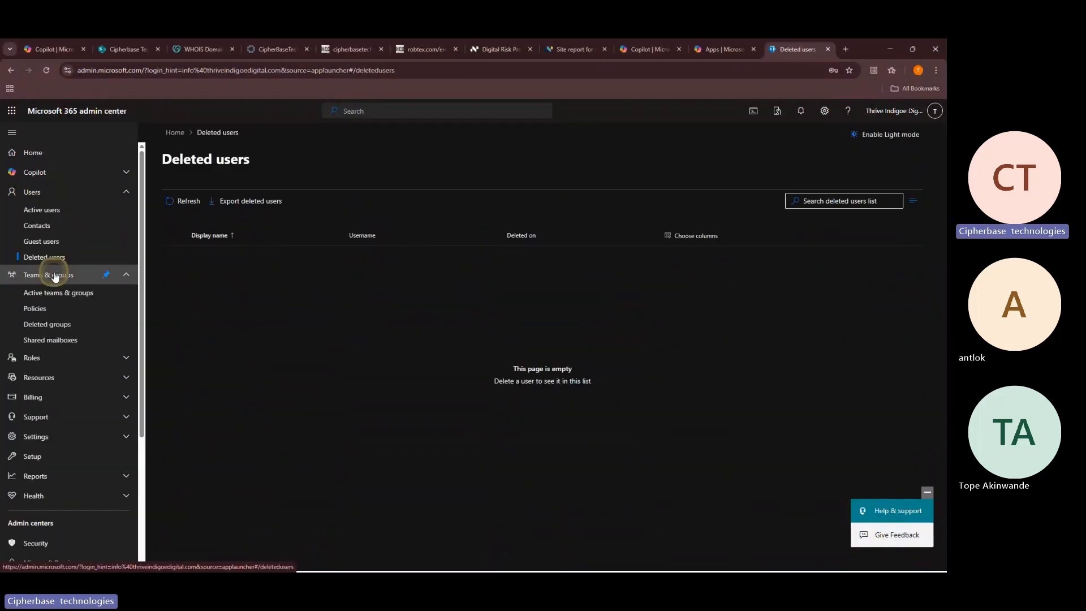
pyautogui.click(52, 293)
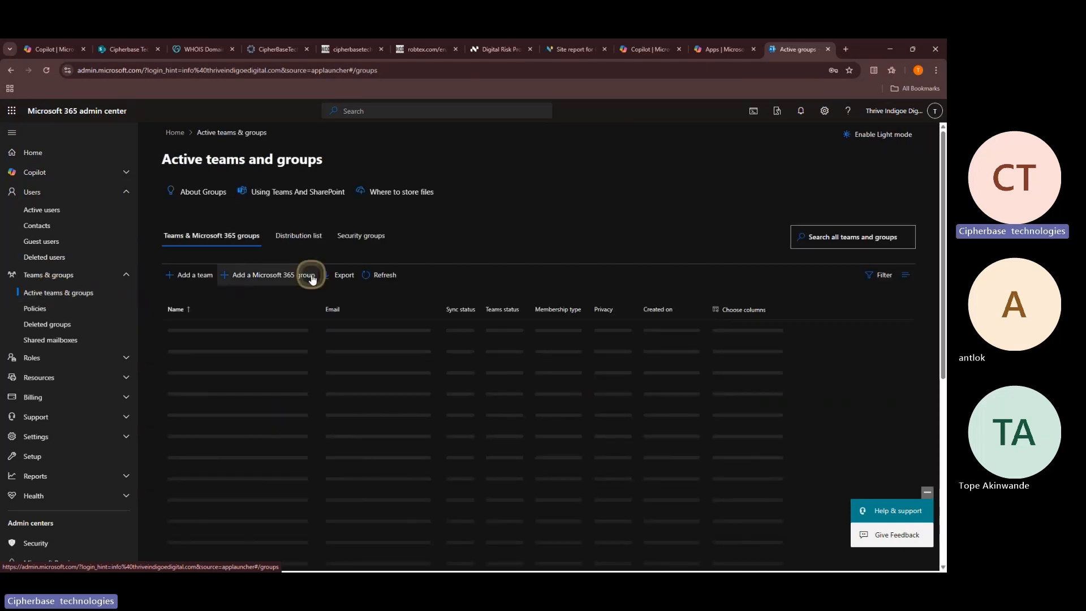
# Show the Distribution list tab and scroll down to the new O365 Enginners row
pyautogui.click(298, 235)
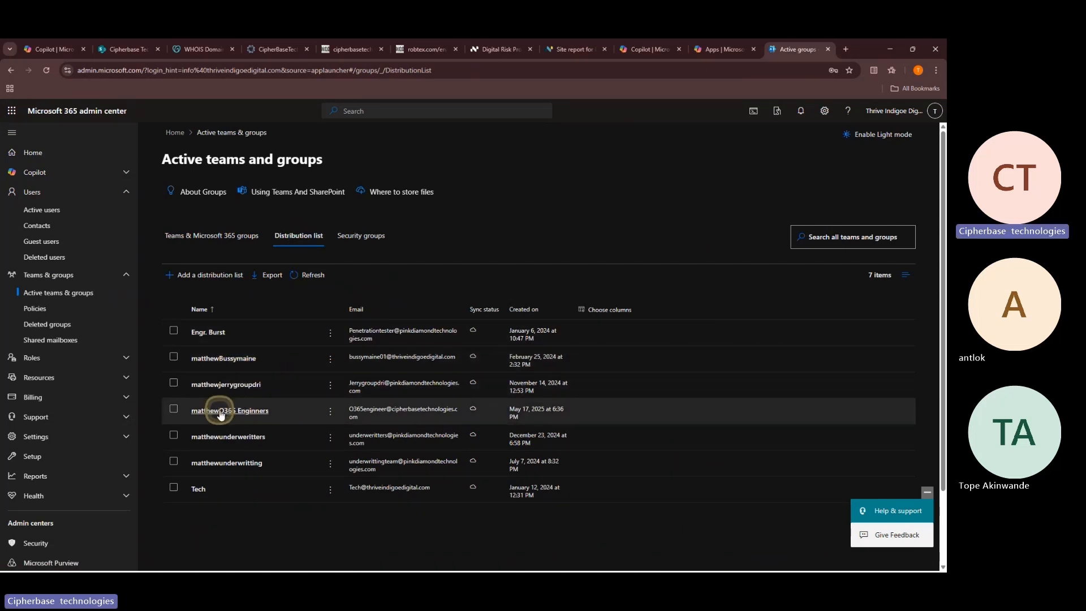
pyautogui.scroll(-2, 220, 416)
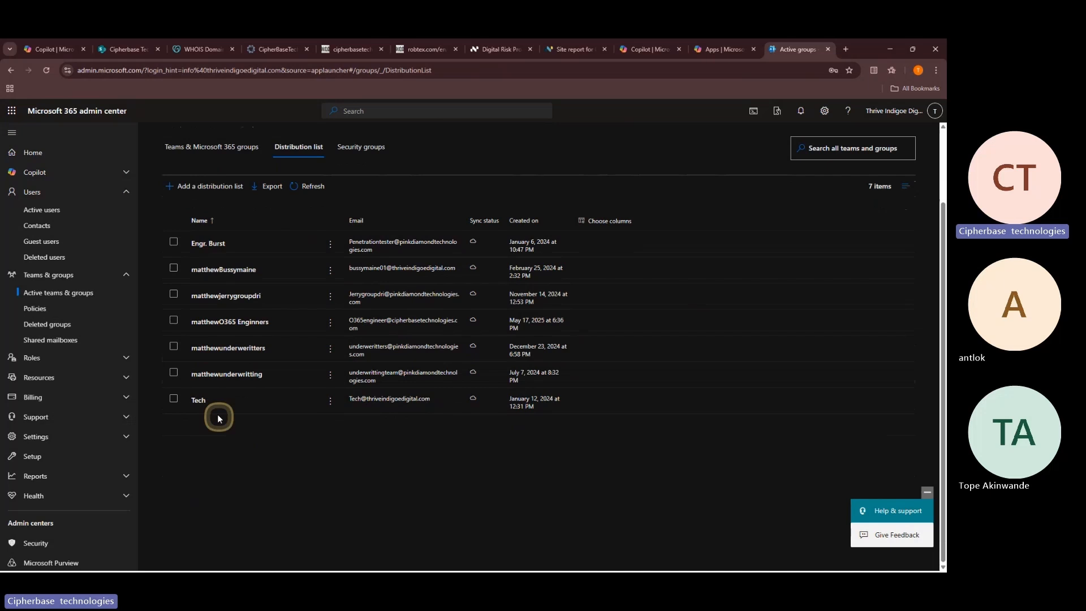
# Strip the unwanted prefix so the list is named O365 Enginners, keeping description Training
pyautogui.click(227, 329)
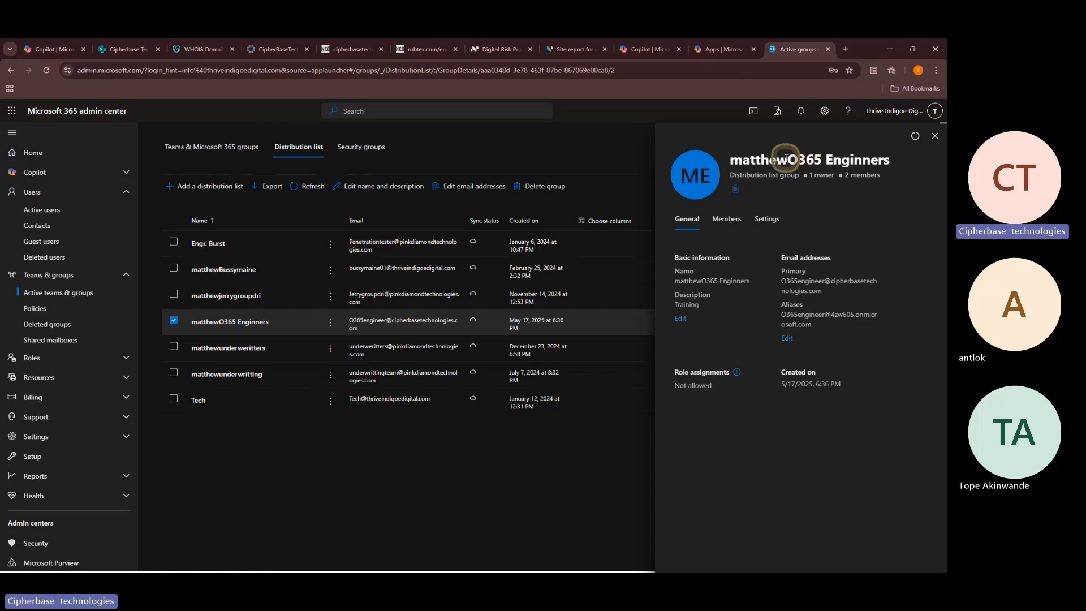
pyautogui.moveTo(789, 160); pyautogui.dragTo(746, 159)
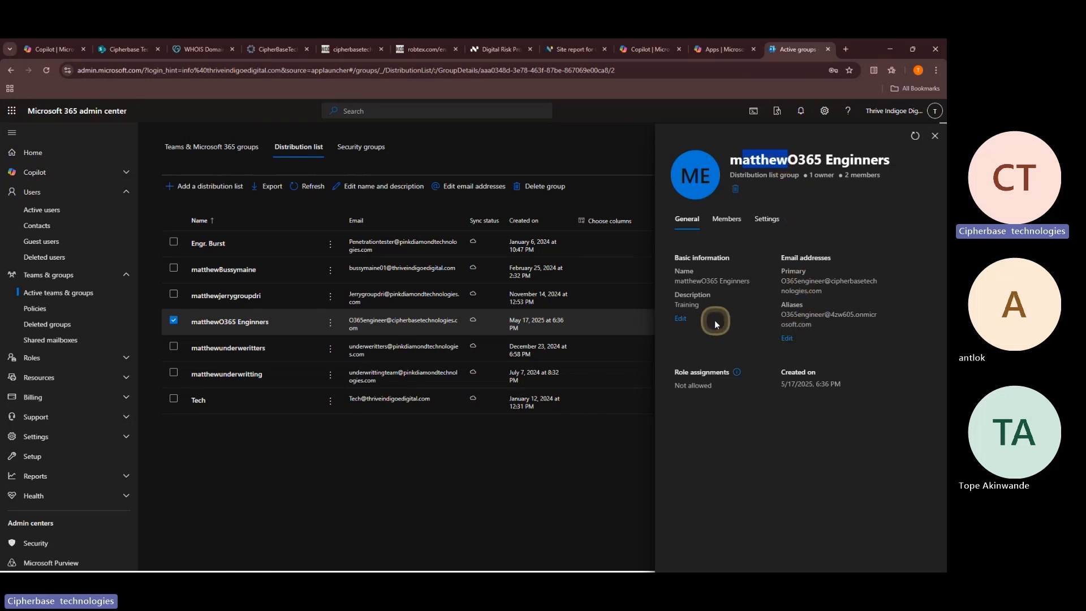
pyautogui.click(681, 321)
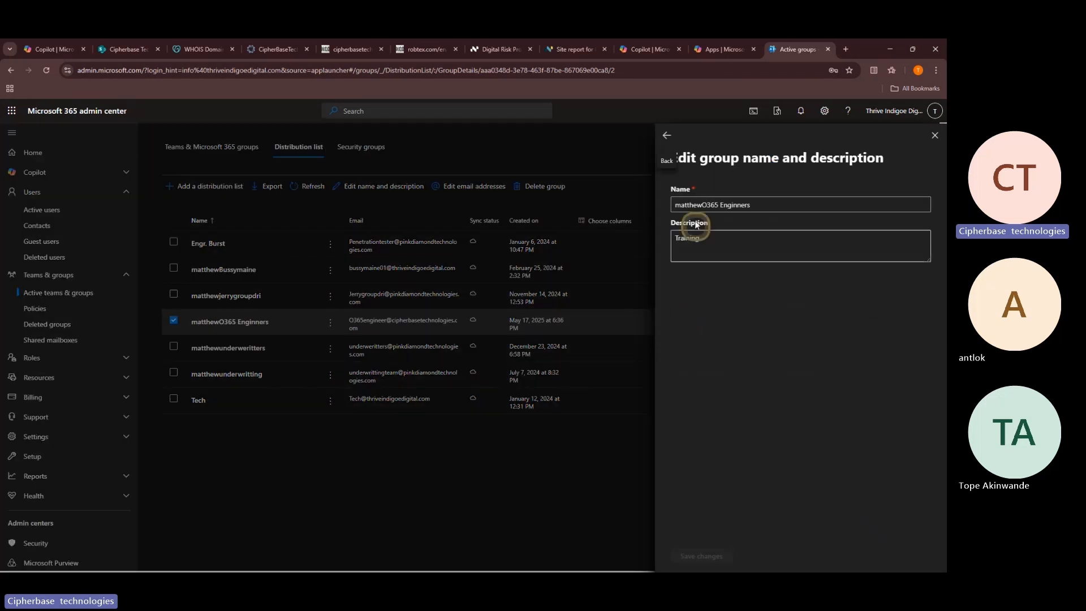
pyautogui.press('BackSpace')
pyautogui.press('BackSpace')
pyautogui.press('BackSpace')
pyautogui.press('BackSpace')
pyautogui.press('BackSpace')
pyautogui.press('BackSpace')
pyautogui.press('BackSpace')
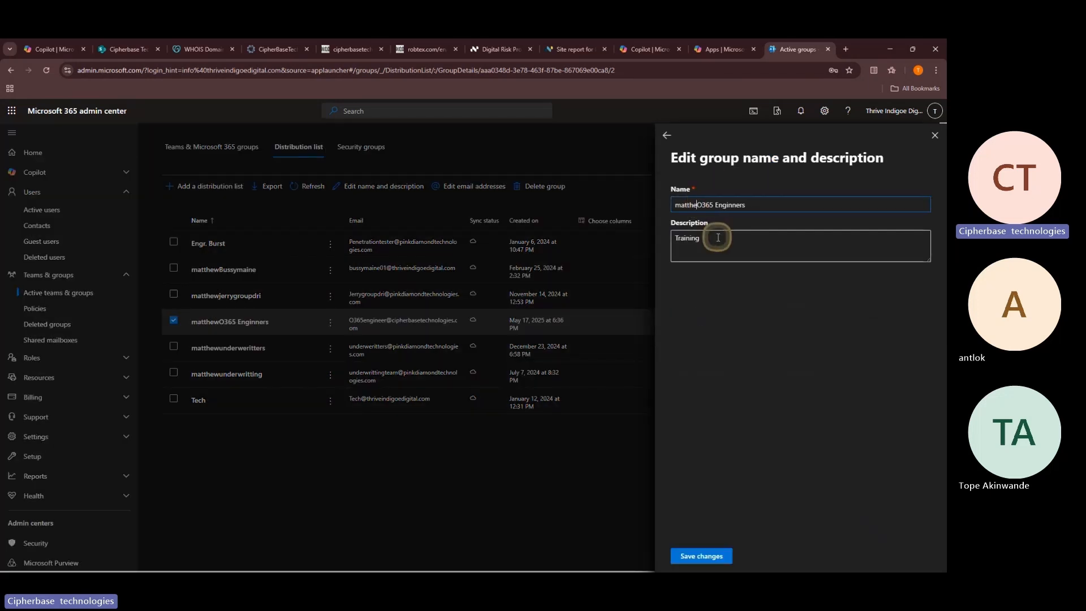
pyautogui.click(697, 559)
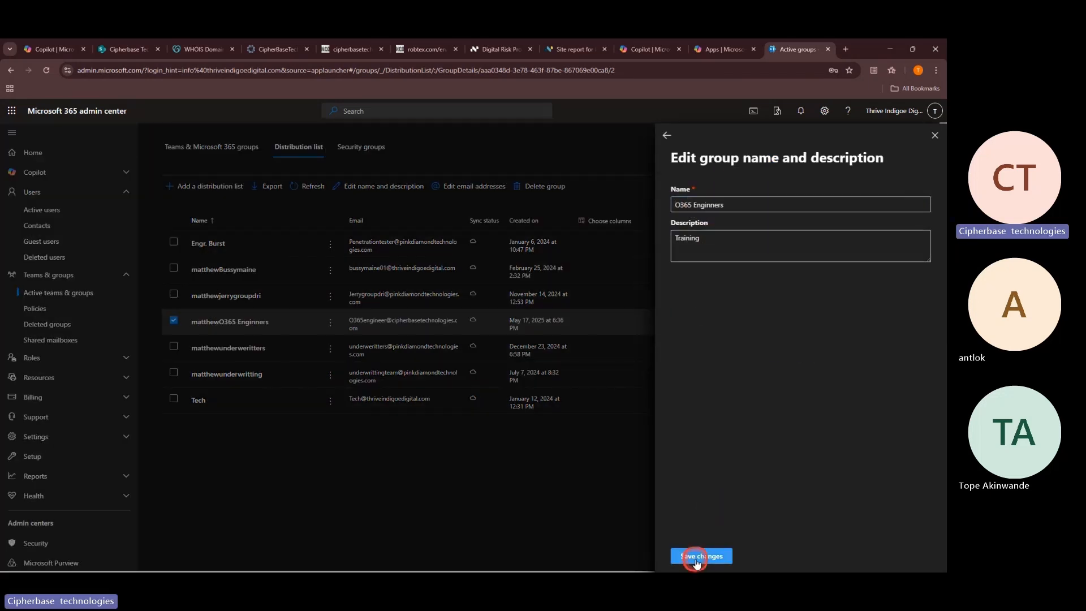
pyautogui.click(672, 137)
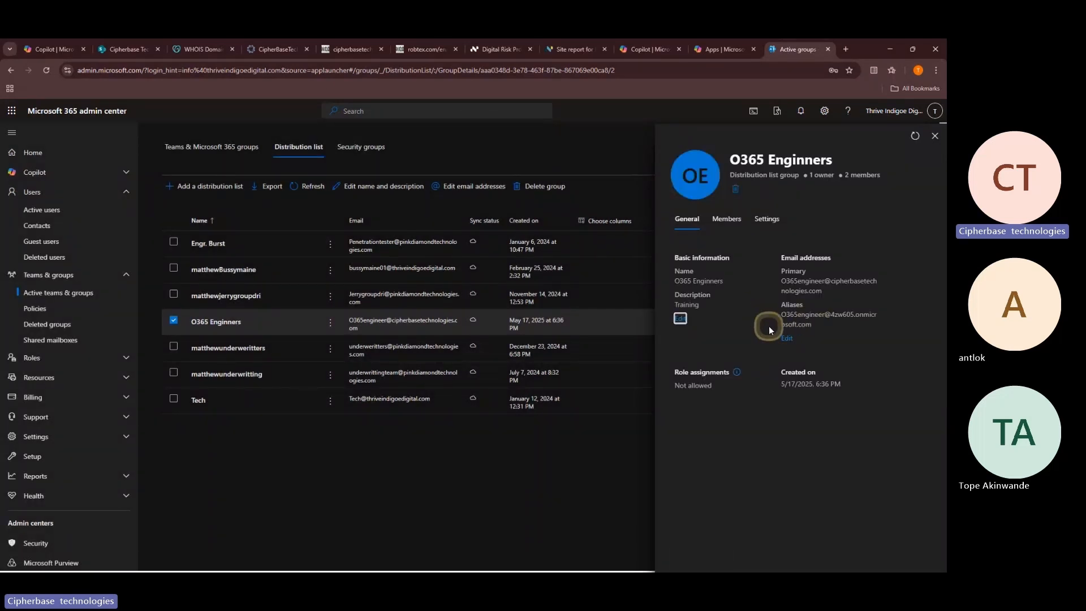
# Allow external senders to email O365 Enginners and open its Exchange admin center settings in a new tab
pyautogui.click(760, 224)
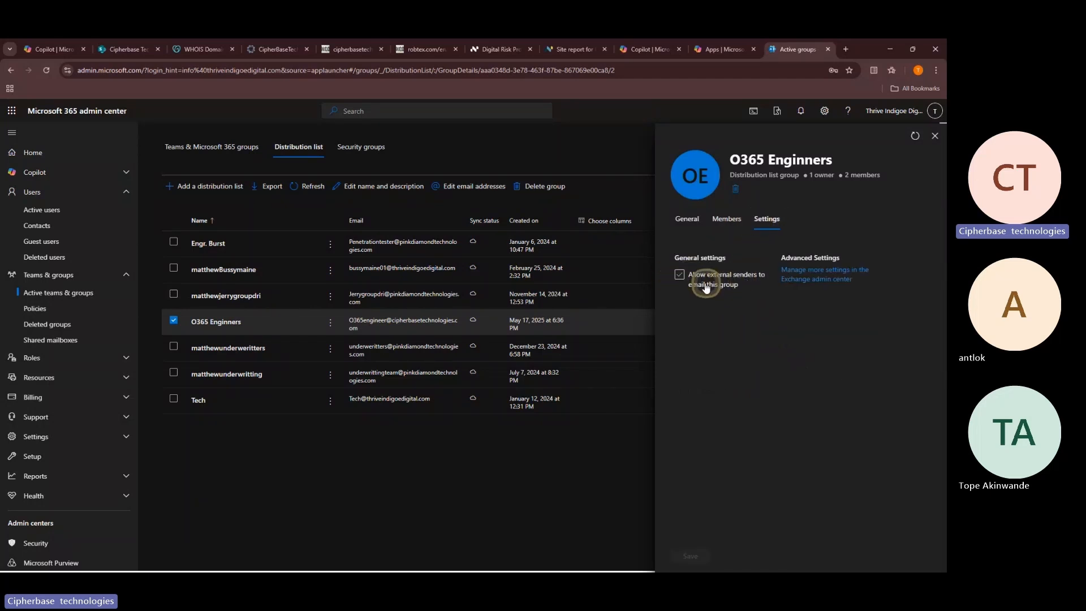
pyautogui.click(680, 276)
pyautogui.click(680, 276)
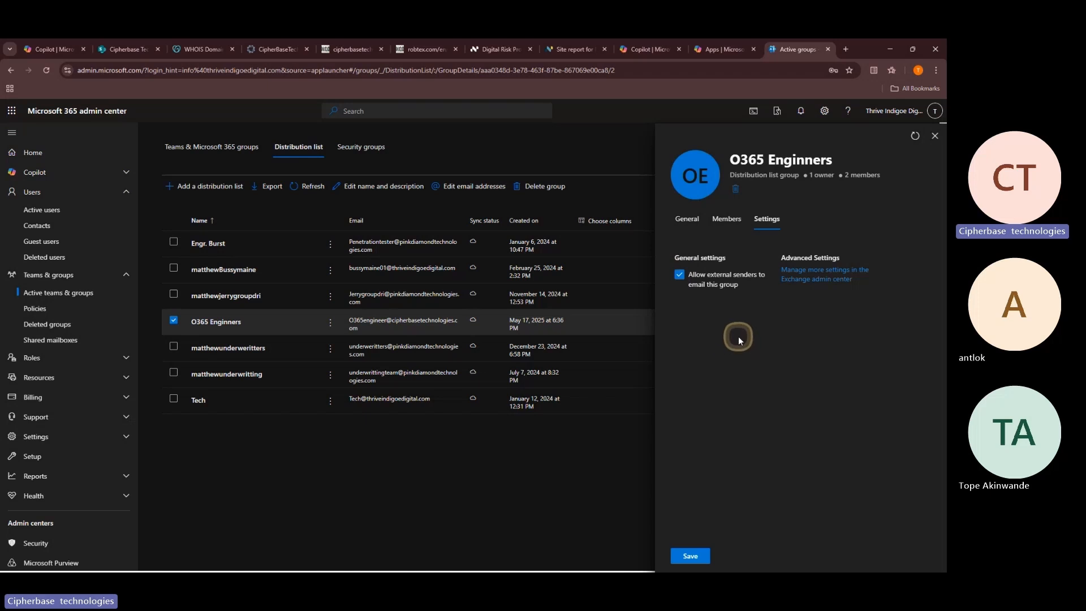
pyautogui.rightClick(811, 277)
pyautogui.click(830, 283)
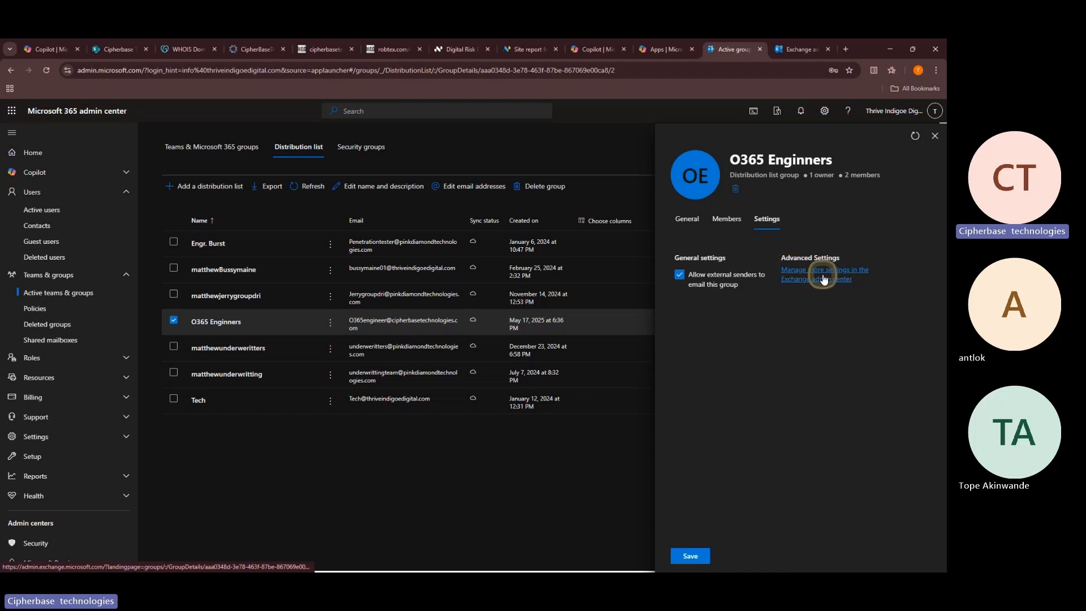
# In Exchange admin center, display the distribution list's settings, currently limited to internal senders
pyautogui.click(791, 53)
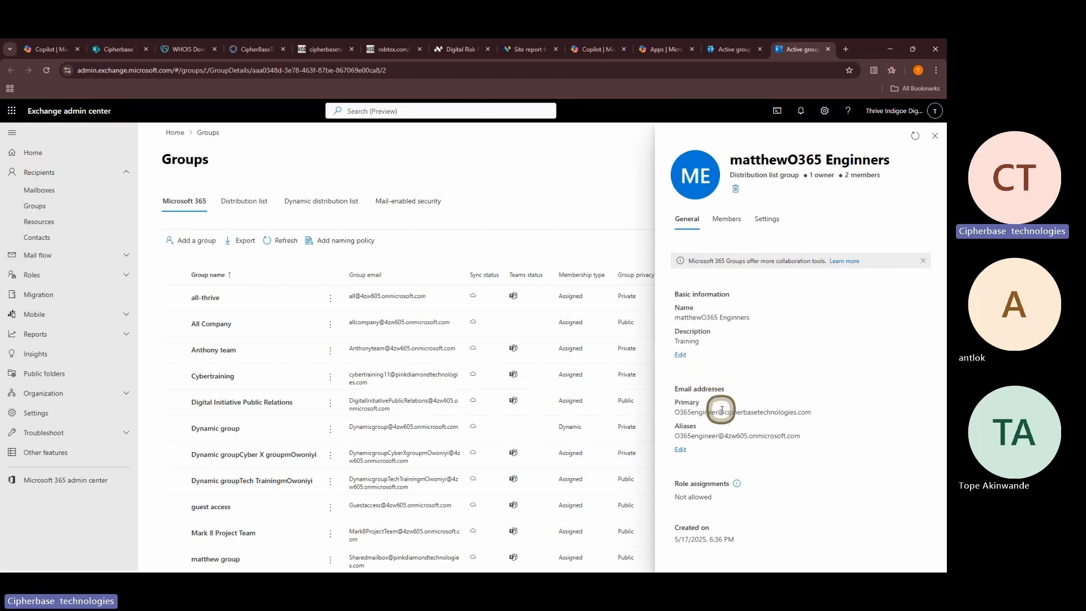
pyautogui.click(744, 229)
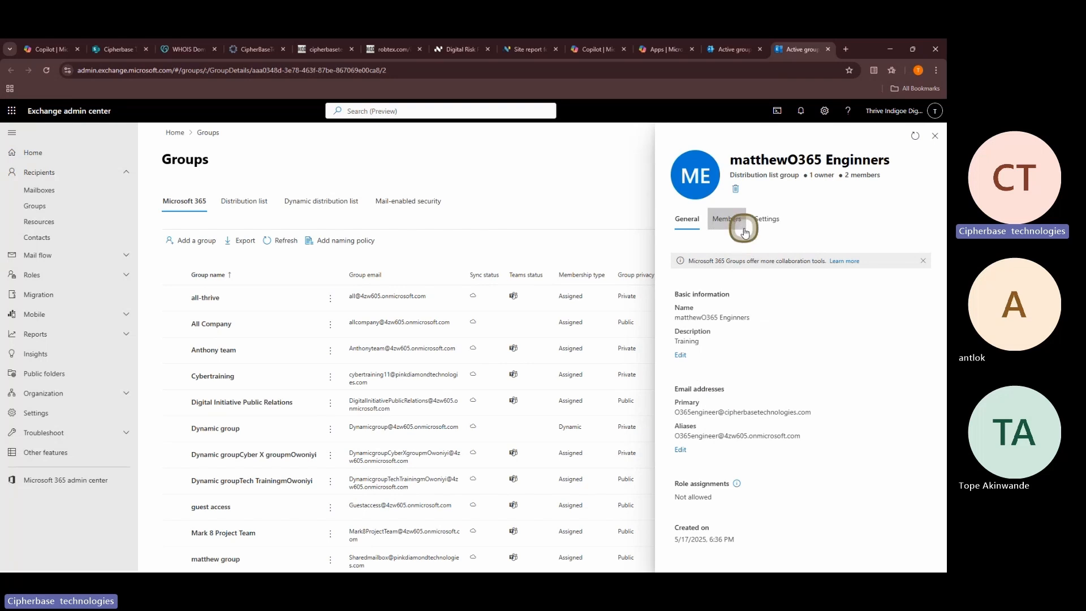
pyautogui.click(767, 222)
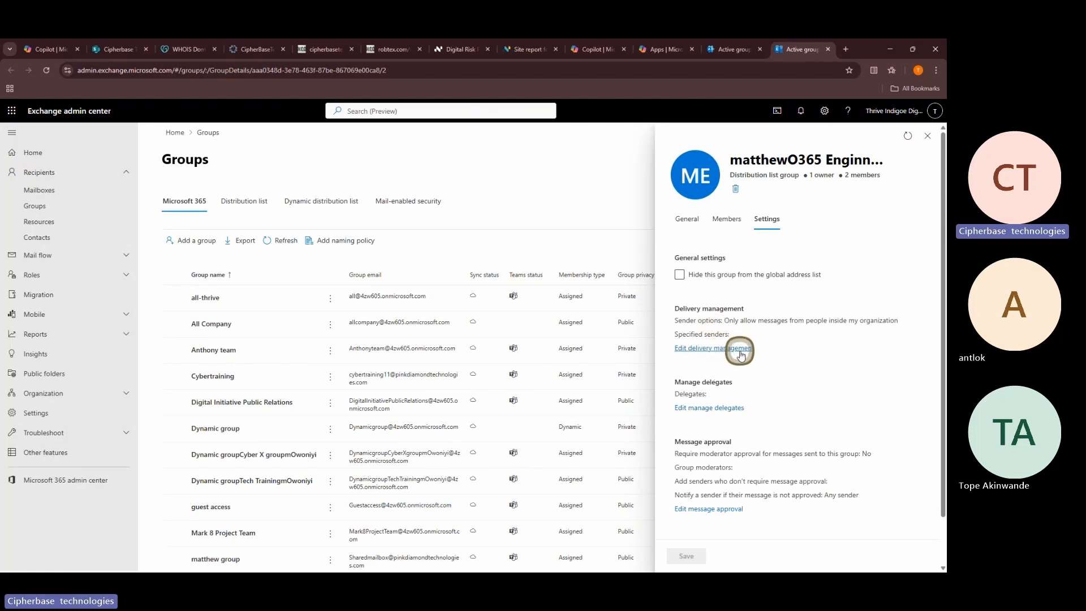
# Save delivery management as accepting messages from inside and outside the organization, with no specified senders
pyautogui.click(710, 350)
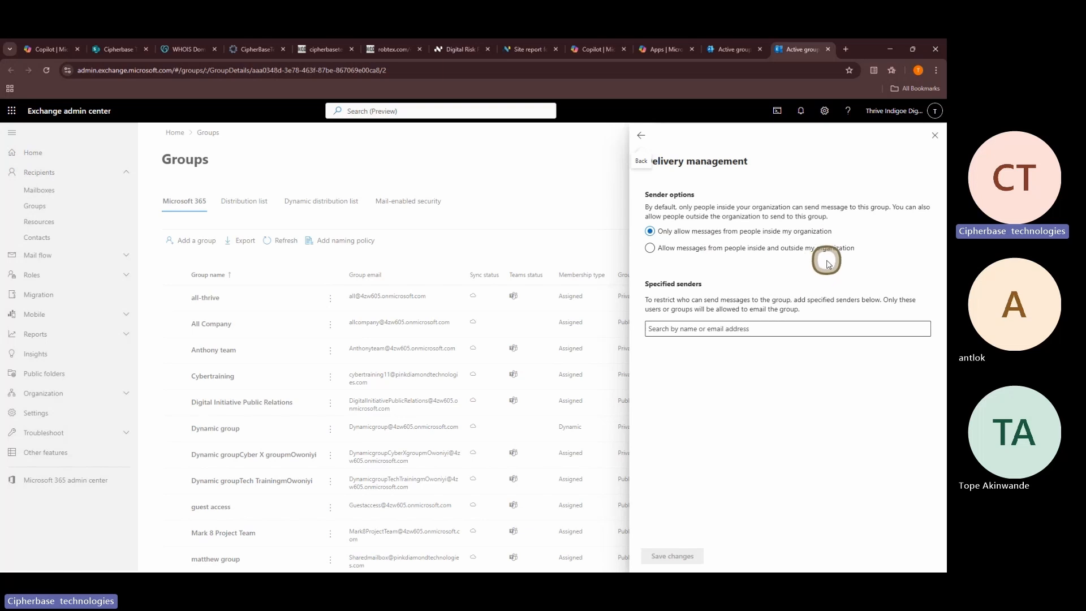
pyautogui.click(652, 249)
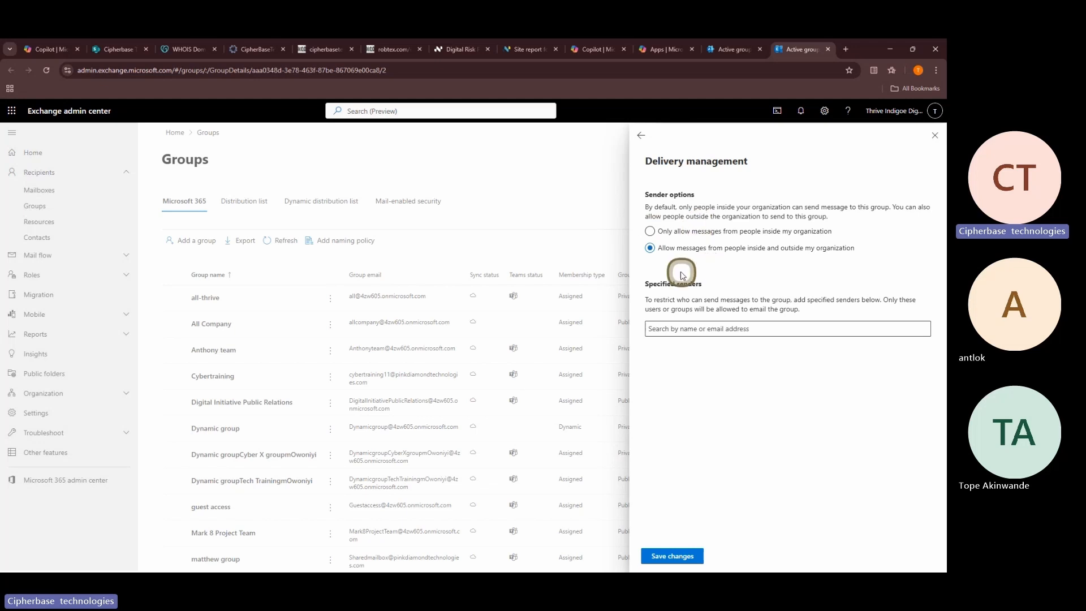
pyautogui.click(706, 329)
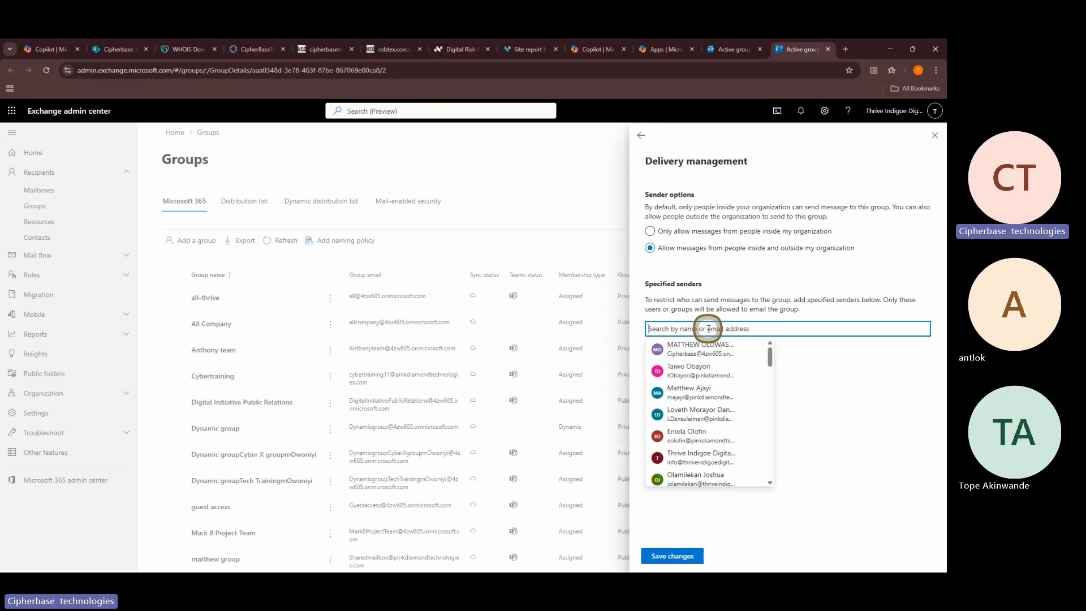
pyautogui.click(700, 439)
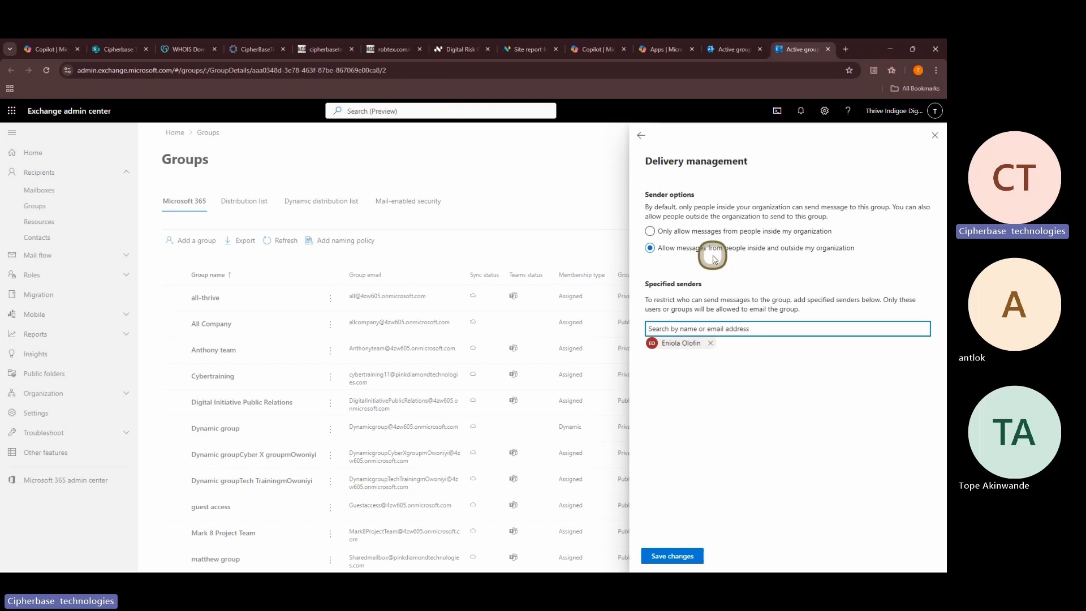
pyautogui.click(711, 344)
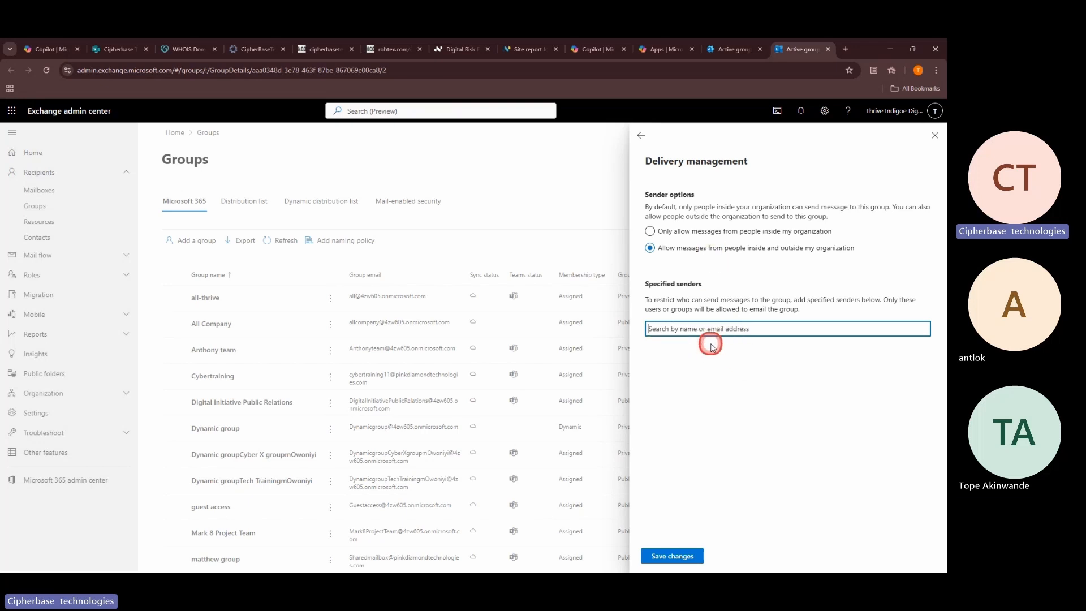
pyautogui.click(680, 556)
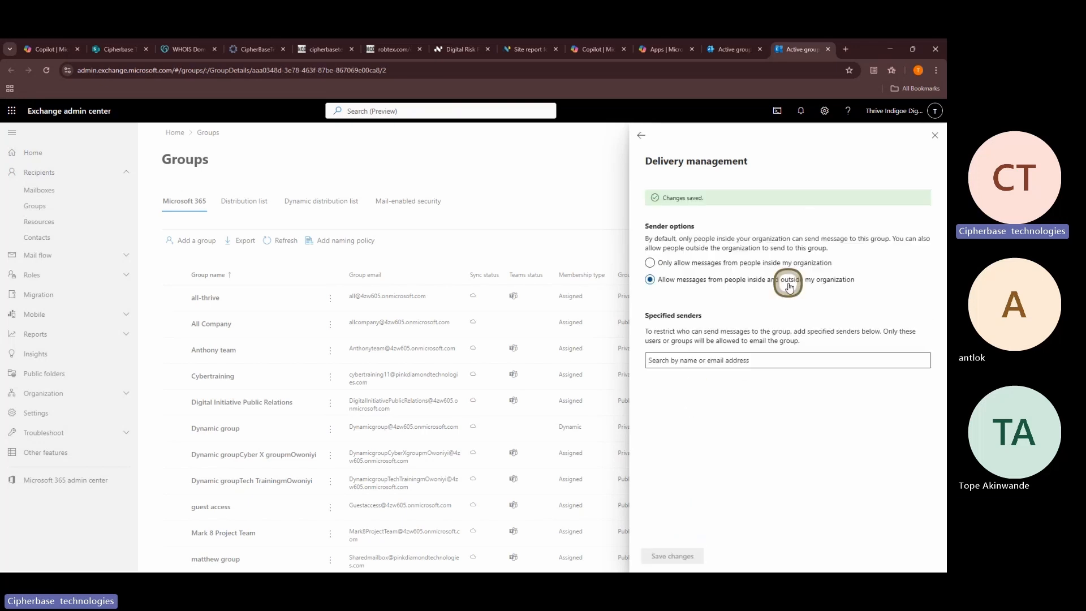
pyautogui.click(641, 134)
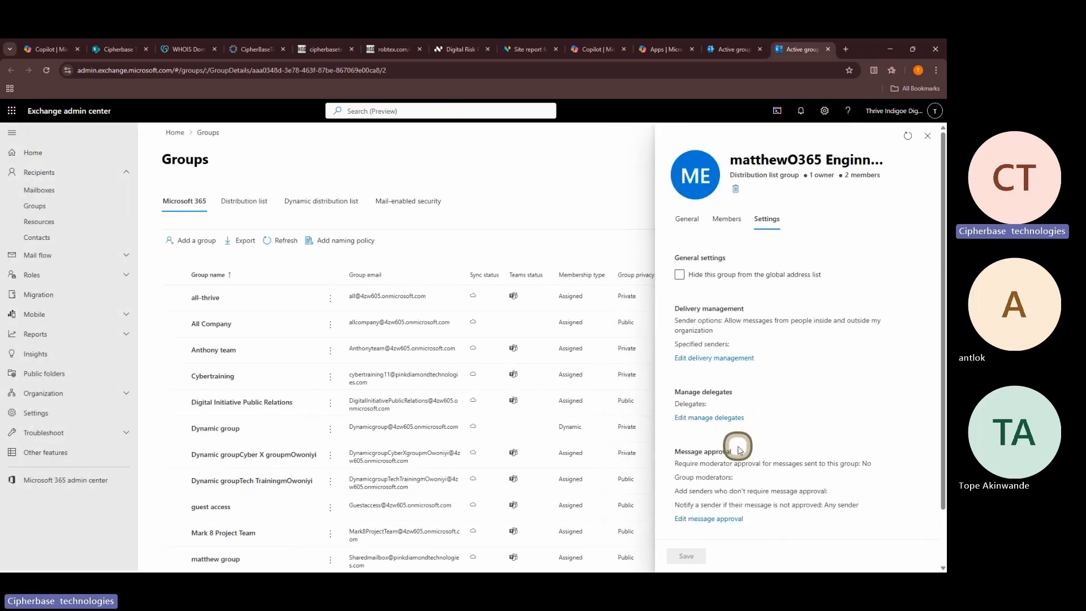
pyautogui.scroll(-2, 718, 396)
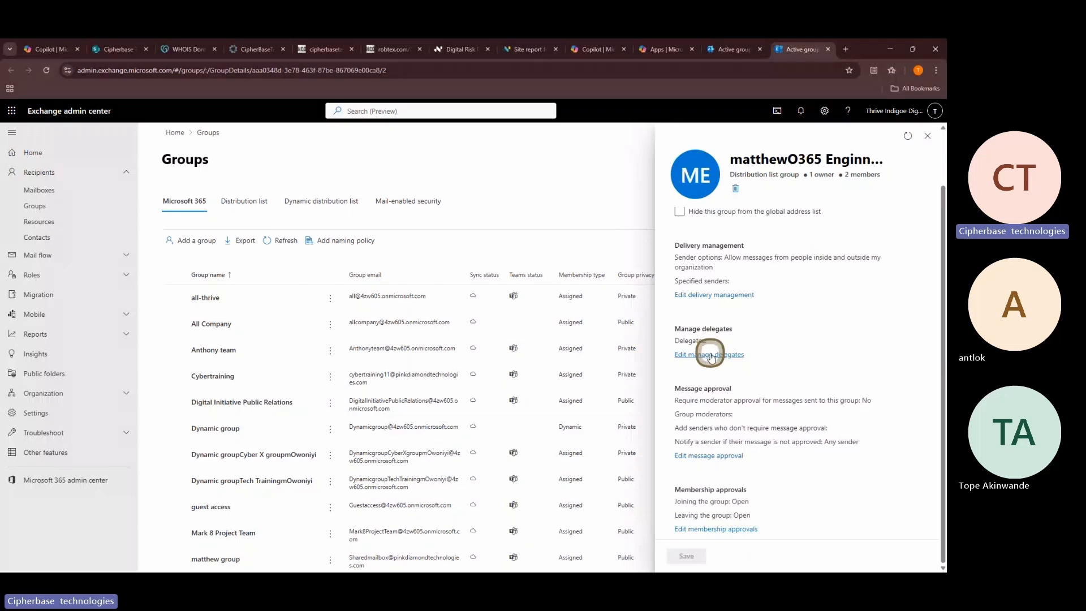
# Add a user as the list's delegate with Send on behalf permission
pyautogui.click(711, 355)
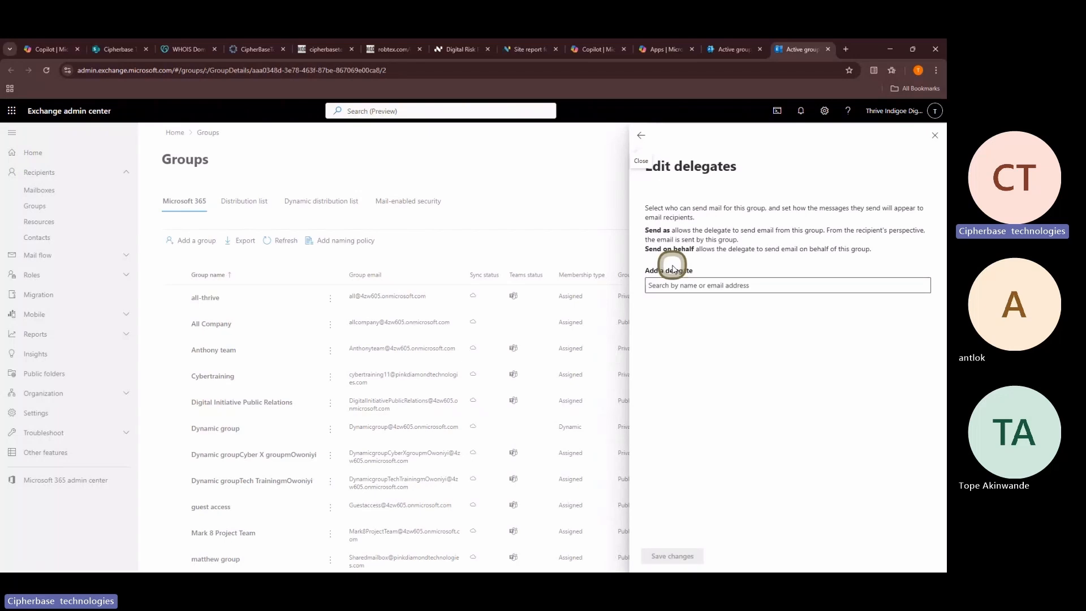
pyautogui.click(762, 283)
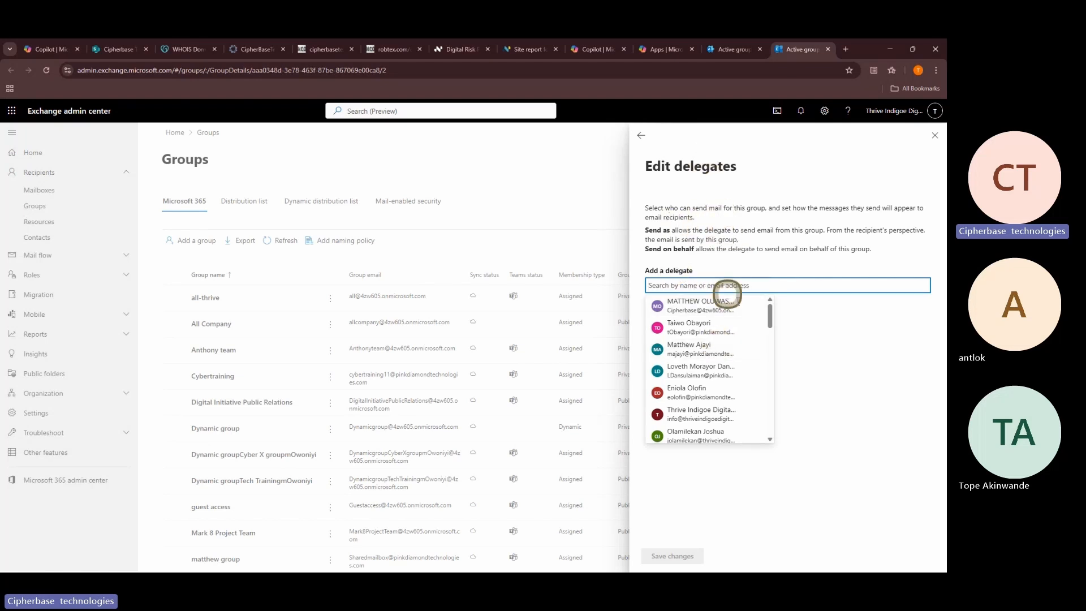
pyautogui.click(703, 349)
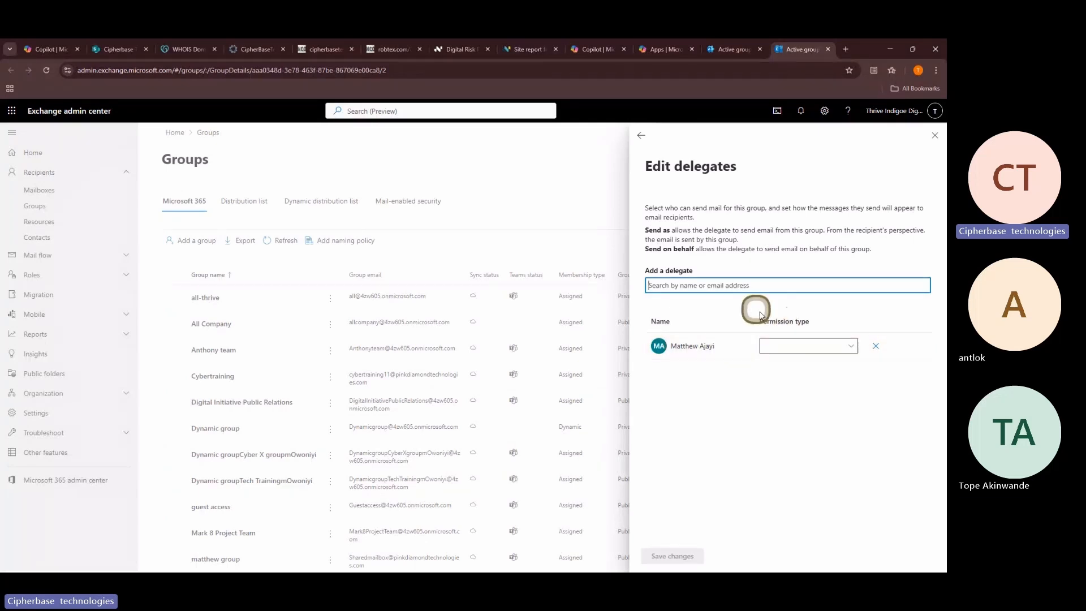
pyautogui.click(854, 347)
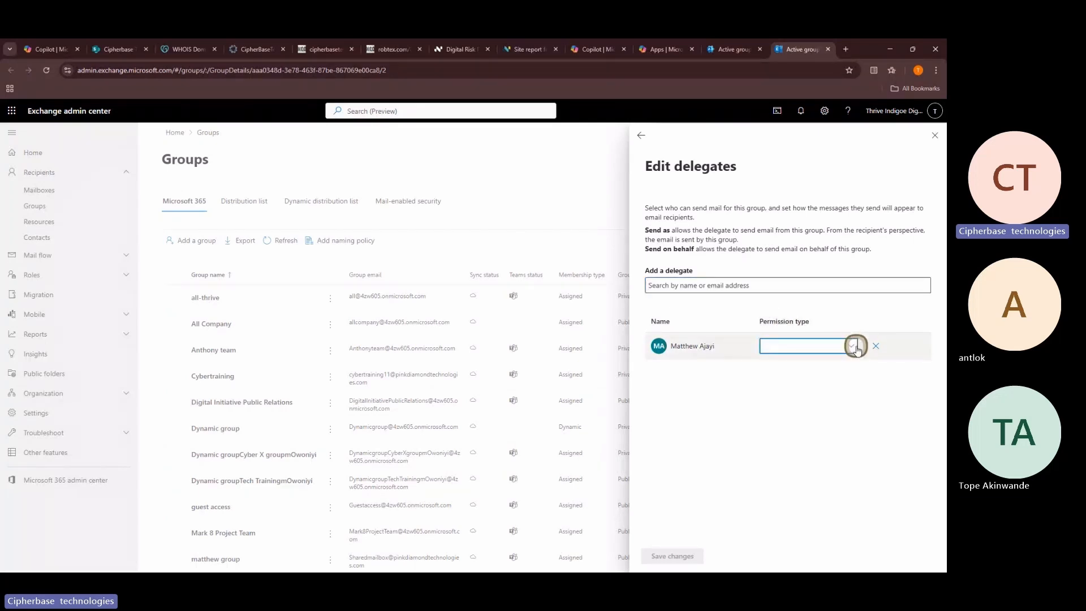
pyautogui.click(854, 347)
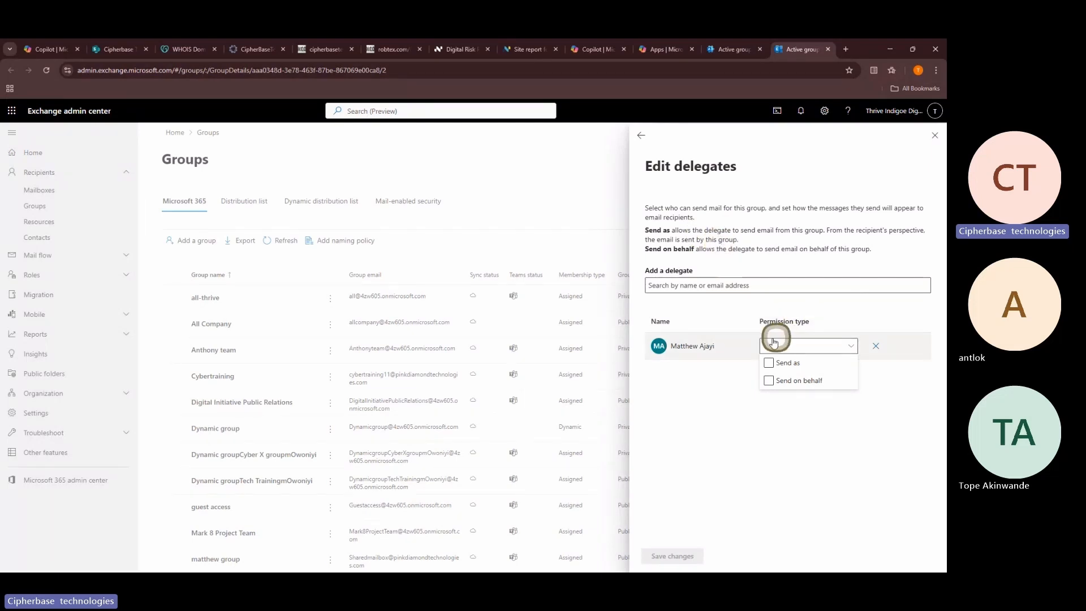
pyautogui.click(776, 381)
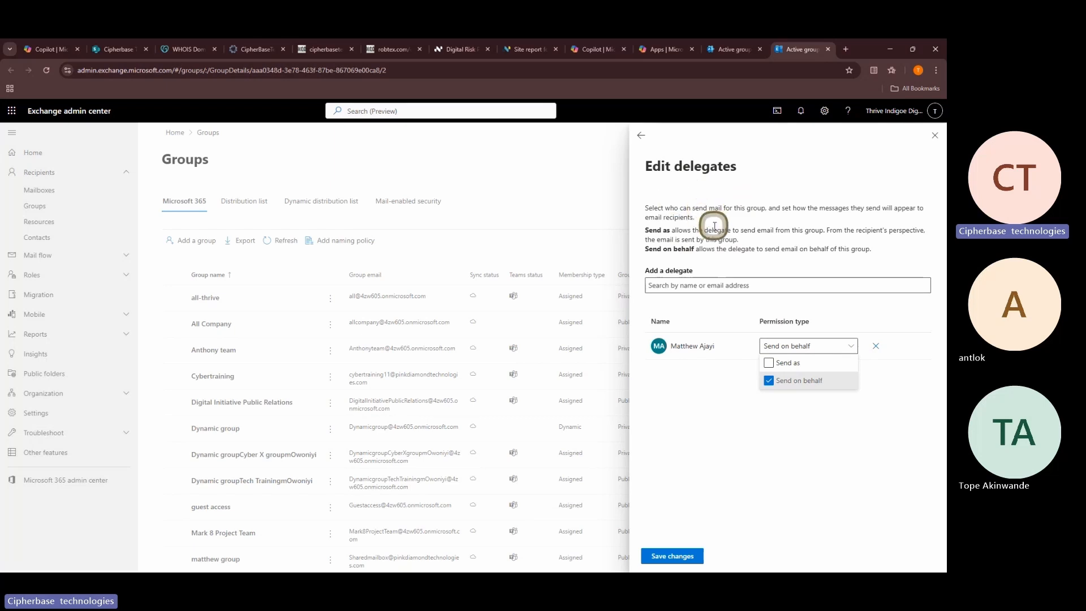
pyautogui.click(641, 135)
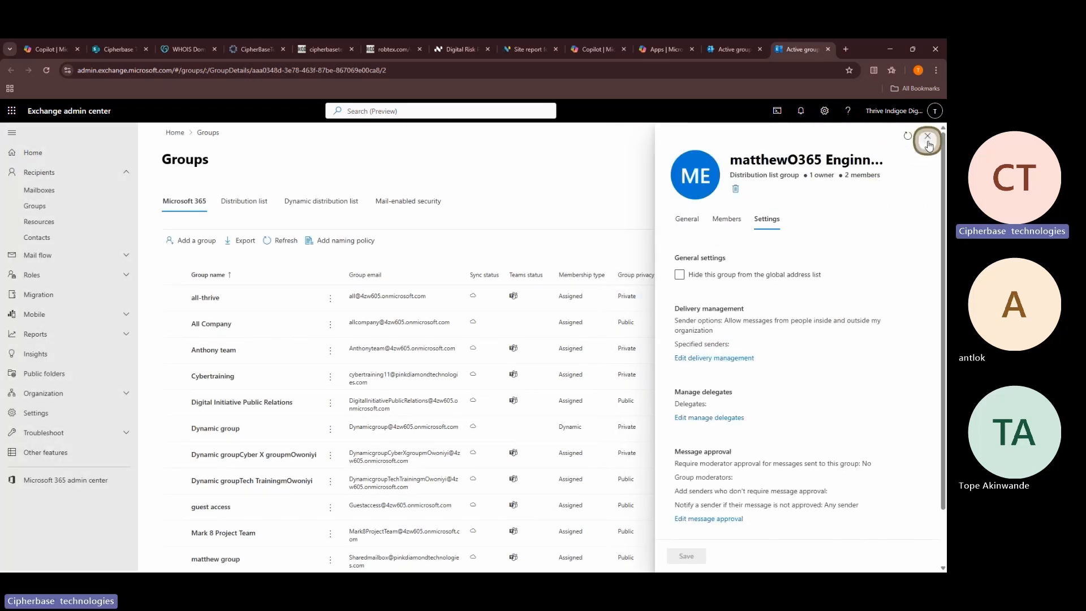
# Close the Exchange group details and return to the Microsoft 365 admin center tab
pyautogui.click(928, 139)
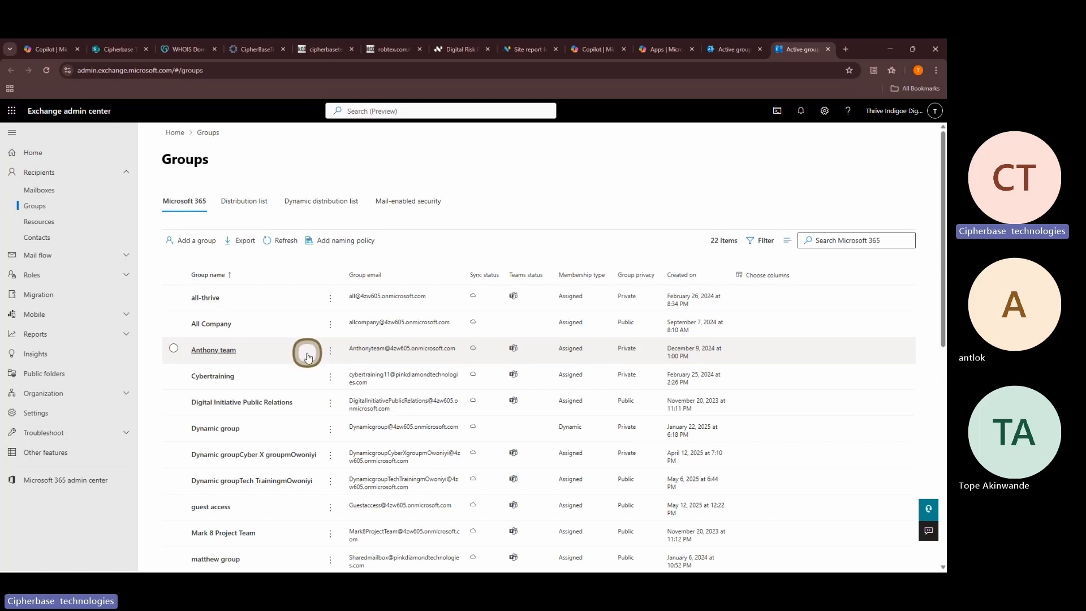
pyautogui.click(729, 50)
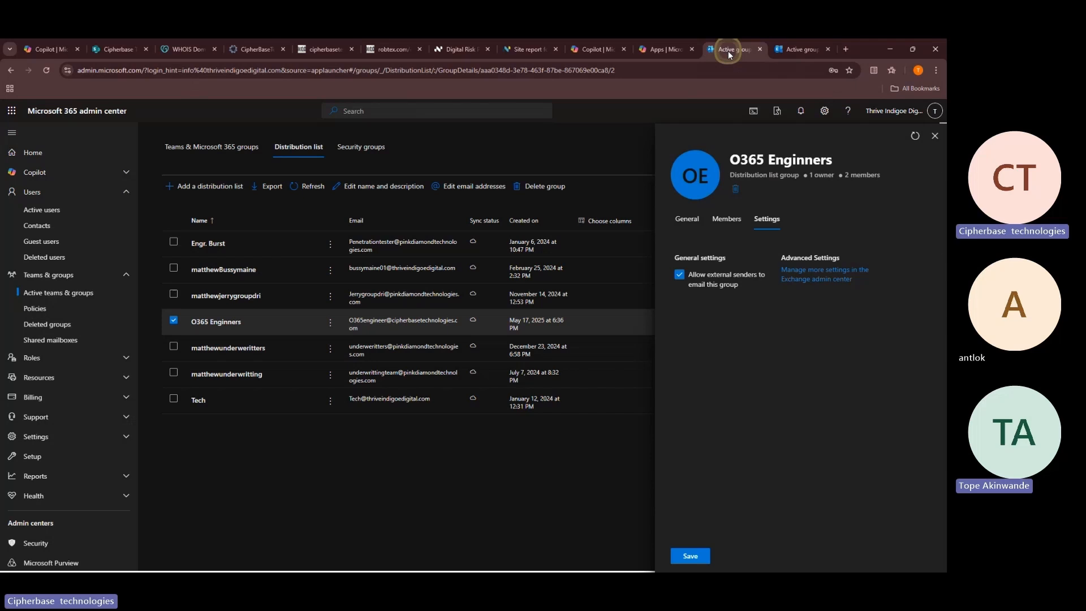
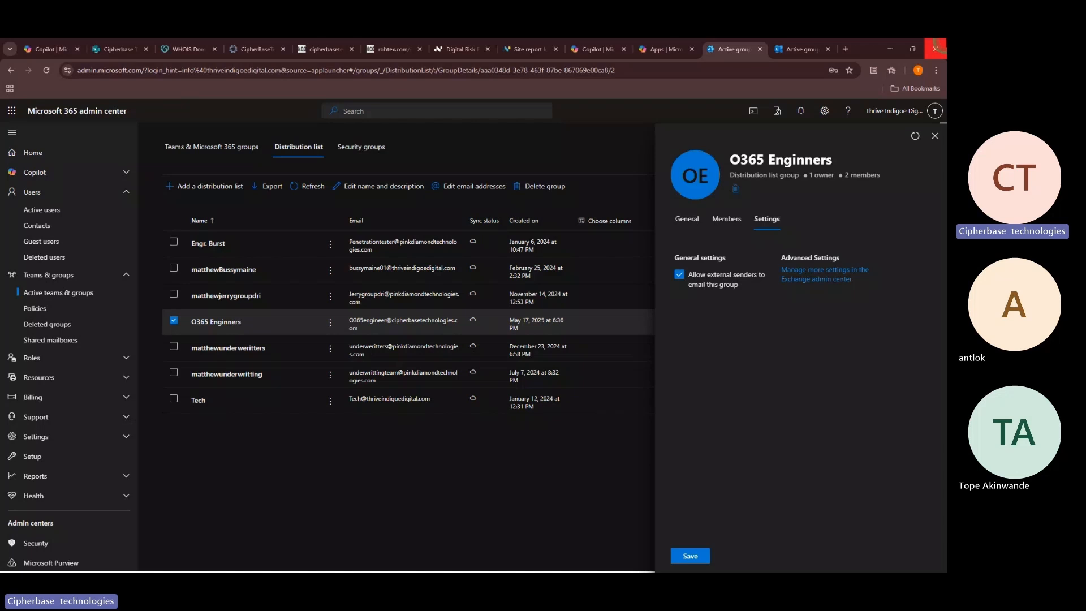
# Close the O365 Enginners details pane and open Chrome's three-dot menu
pyautogui.click(936, 136)
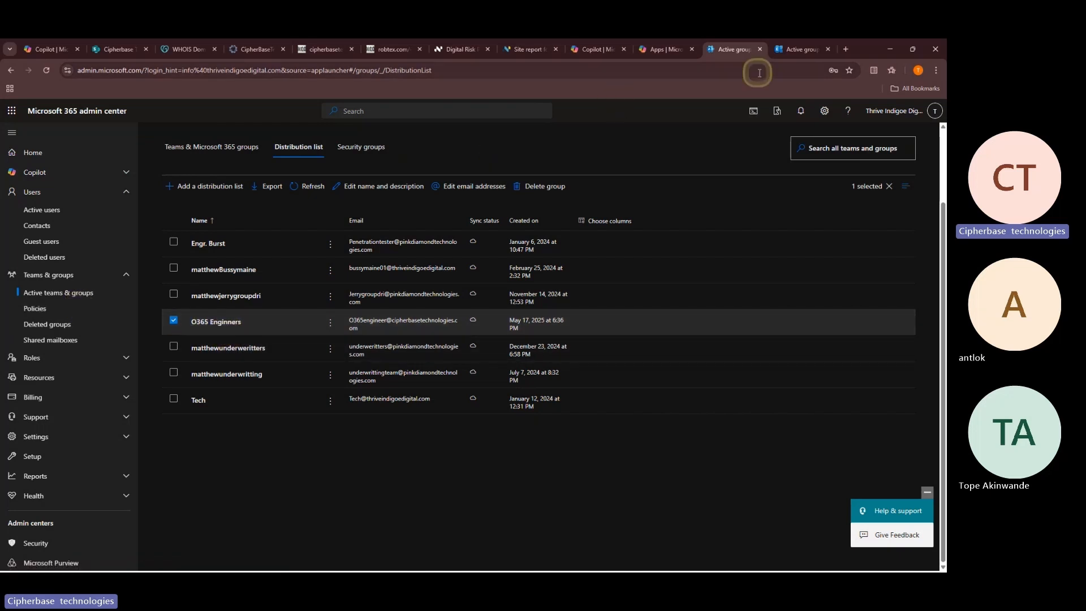
pyautogui.click(935, 73)
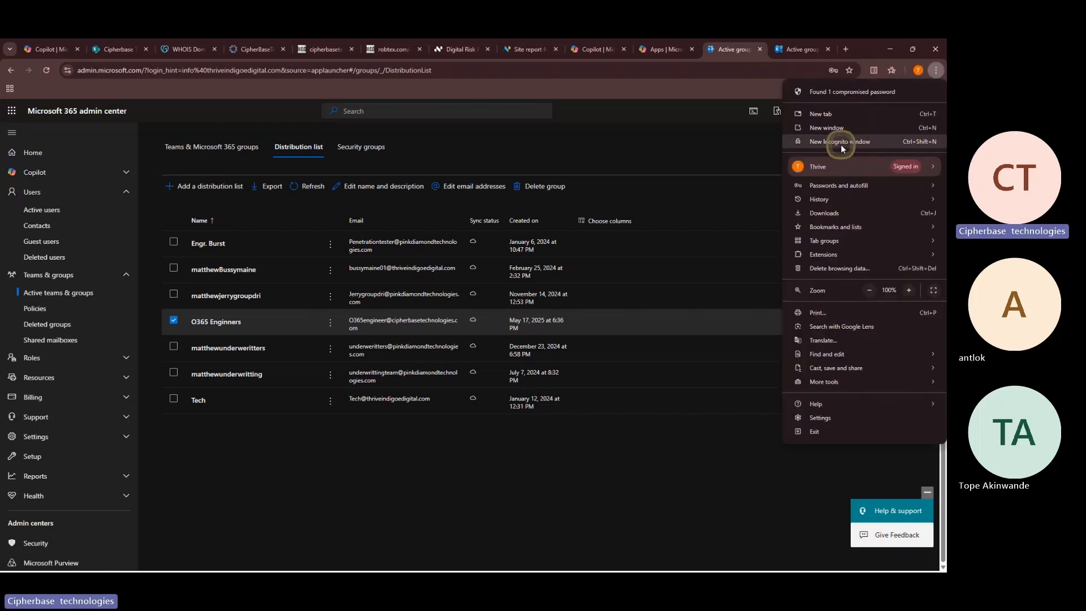
# Open a new Incognito window and go to office.com
pyautogui.click(841, 148)
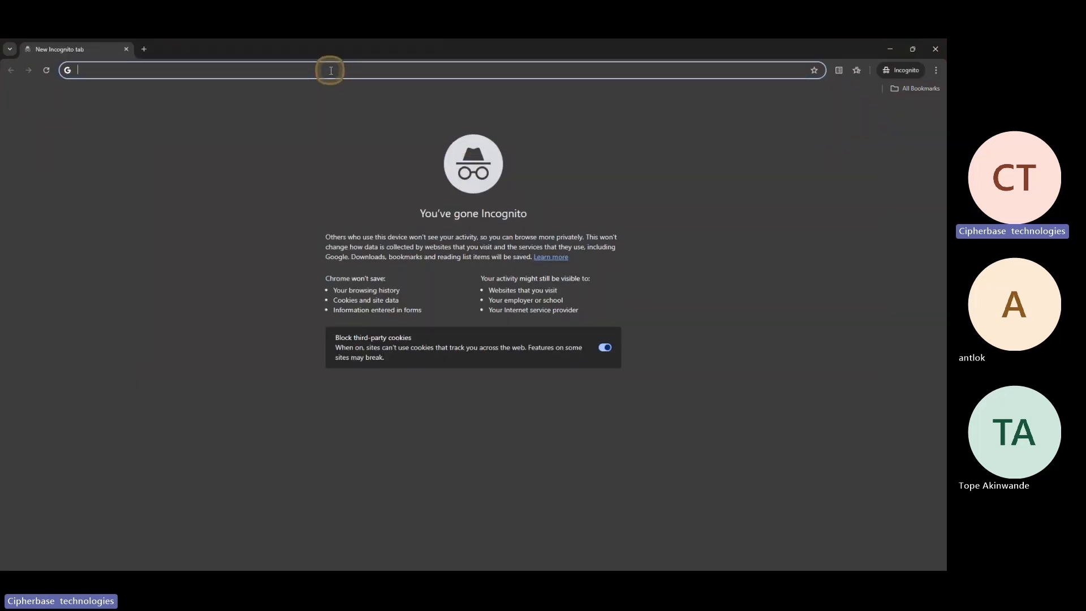
pyautogui.write('of')
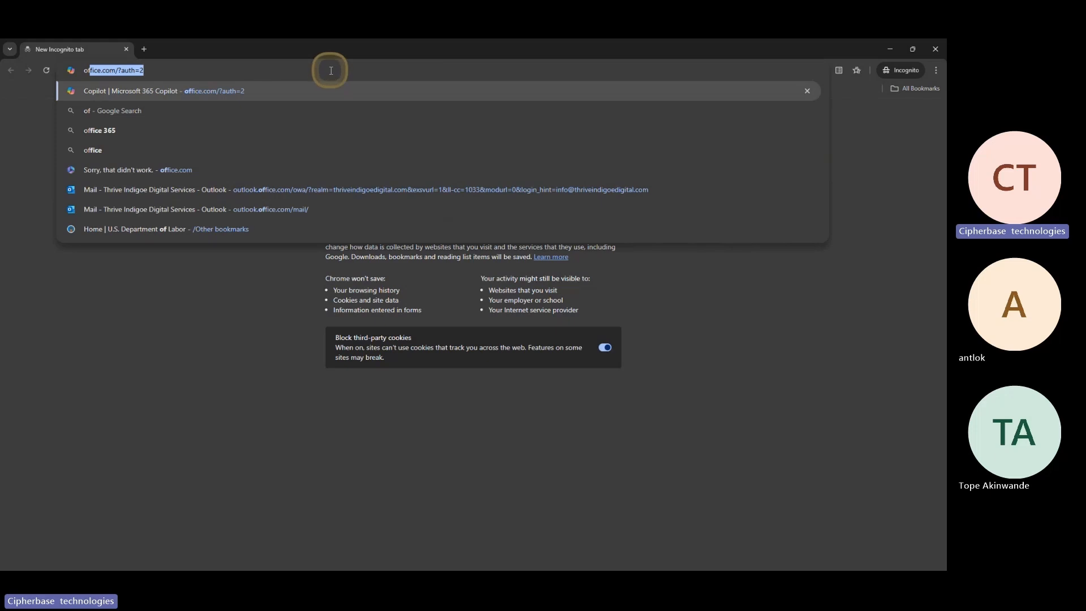
pyautogui.press('Right')
pyautogui.press('Return')
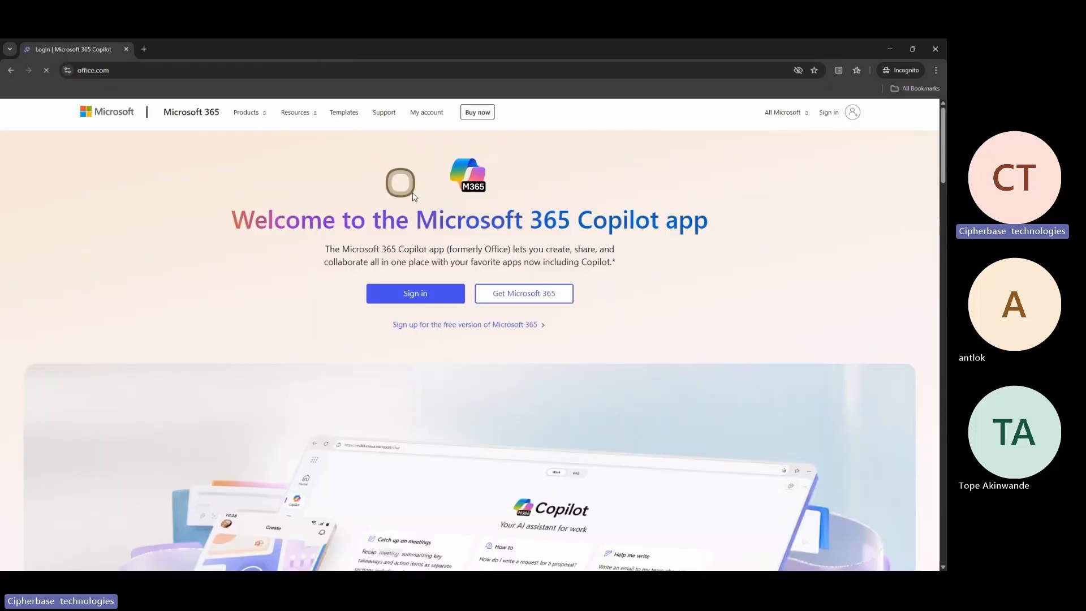
# Sign in with the new user's e-mail address and temporary password
pyautogui.click(407, 298)
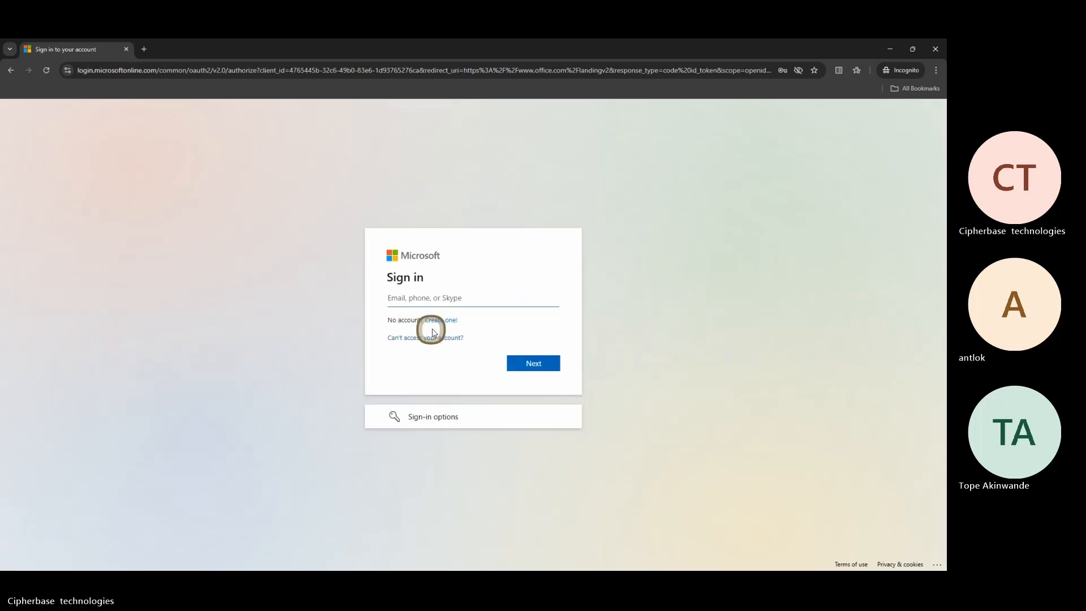
pyautogui.click(428, 297)
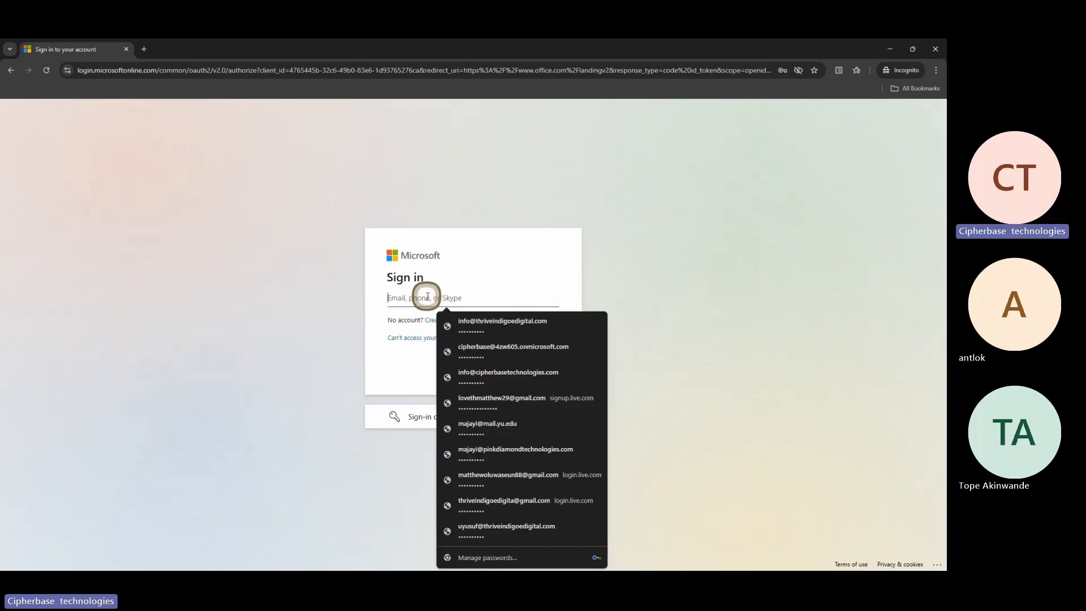
pyautogui.hotkey('ctrl', 'v')
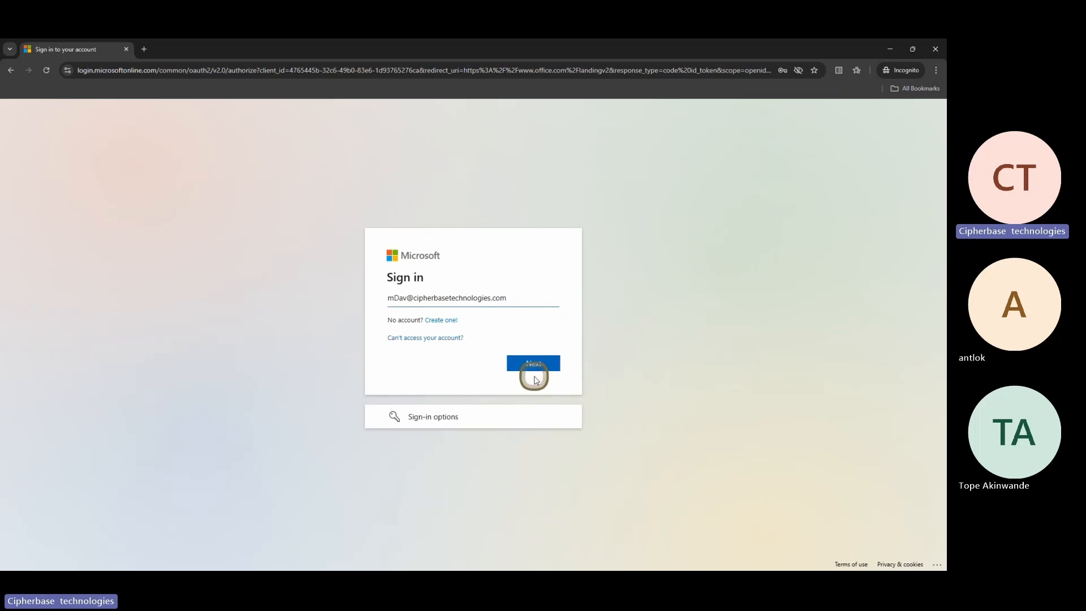
pyautogui.click(544, 365)
pyautogui.click(431, 331)
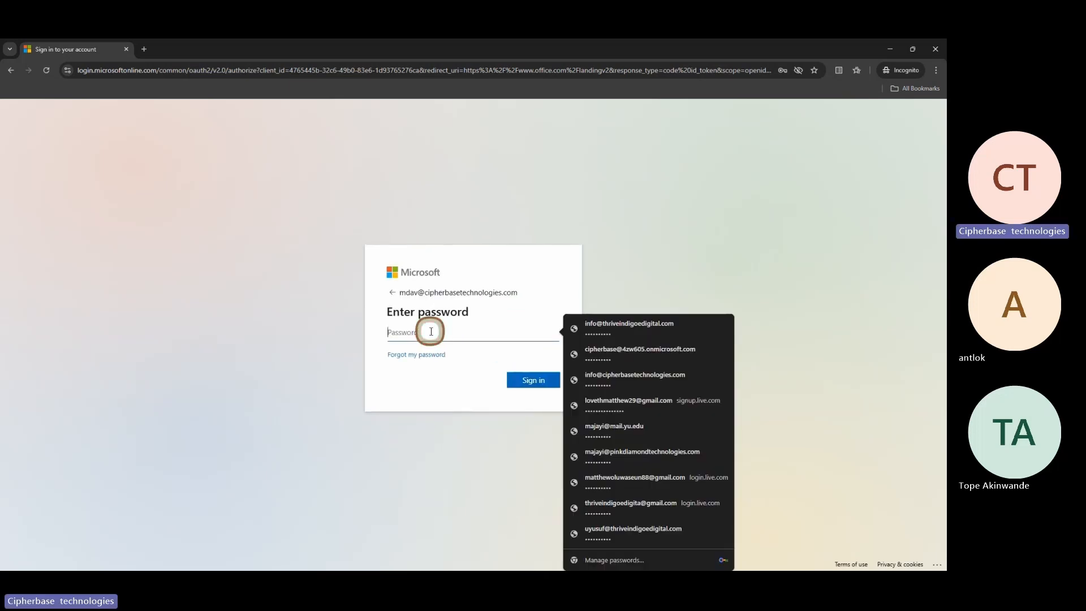
pyautogui.write('•')
pyautogui.write('*****')
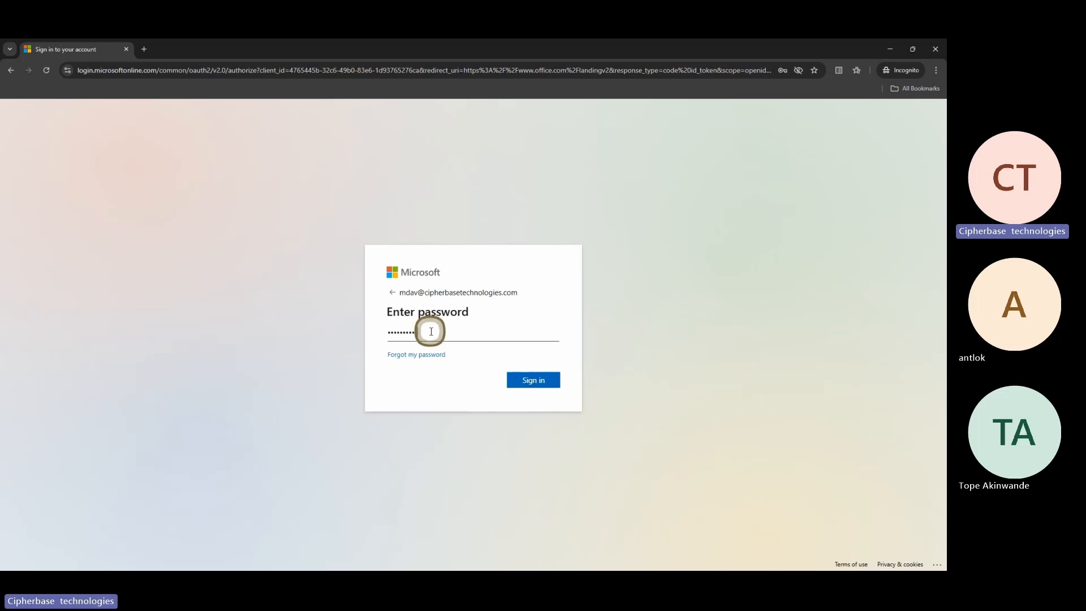
pyautogui.click(532, 380)
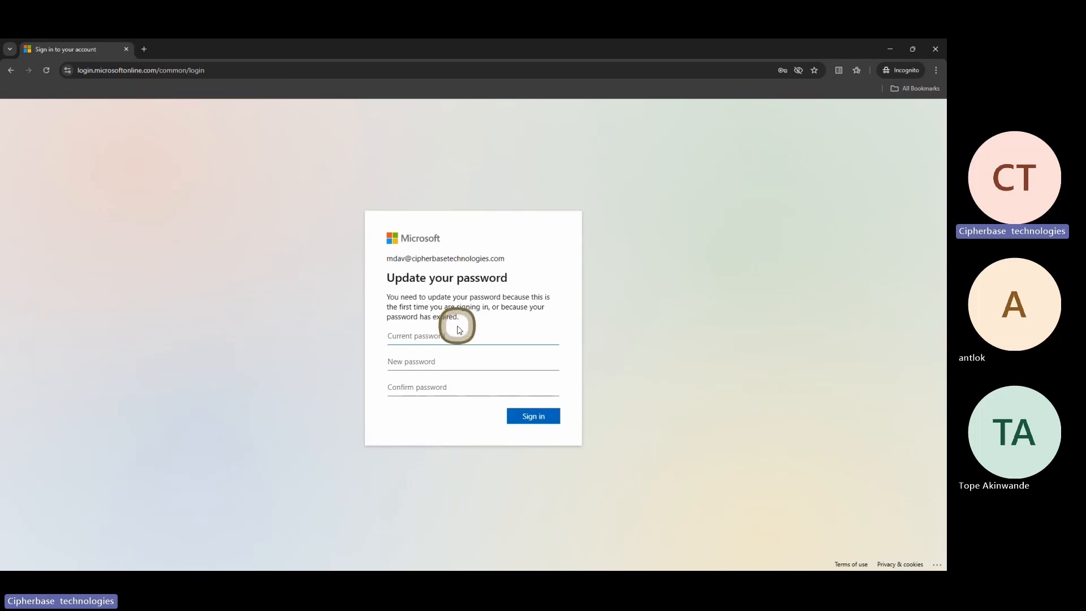
# Fill in current, new and confirm passwords, then clear the new password after the 'seen too many times' error
pyautogui.click(436, 338)
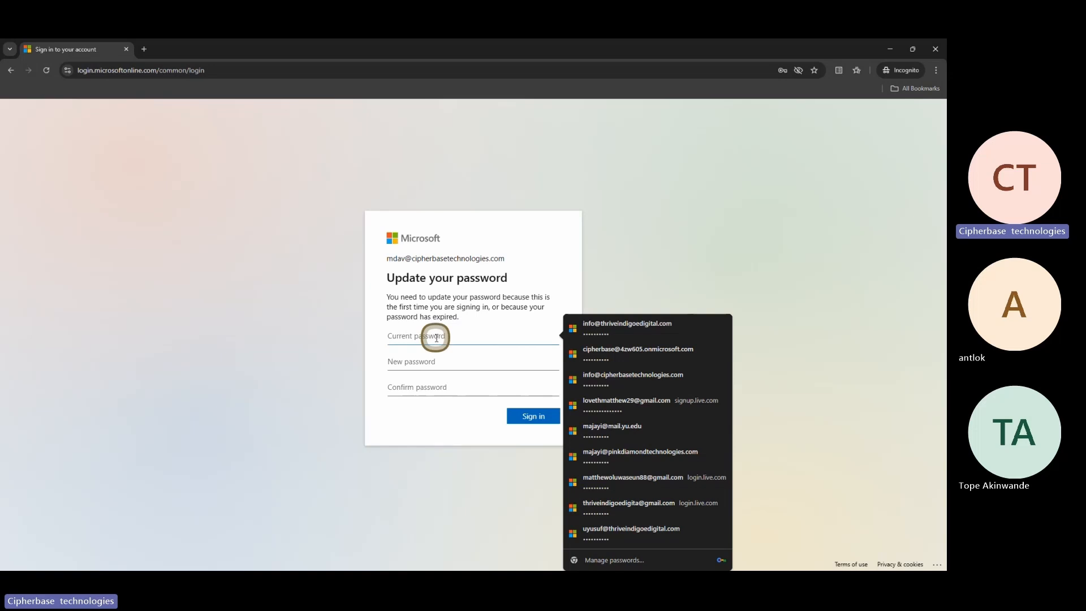
pyautogui.write('•••••••••')
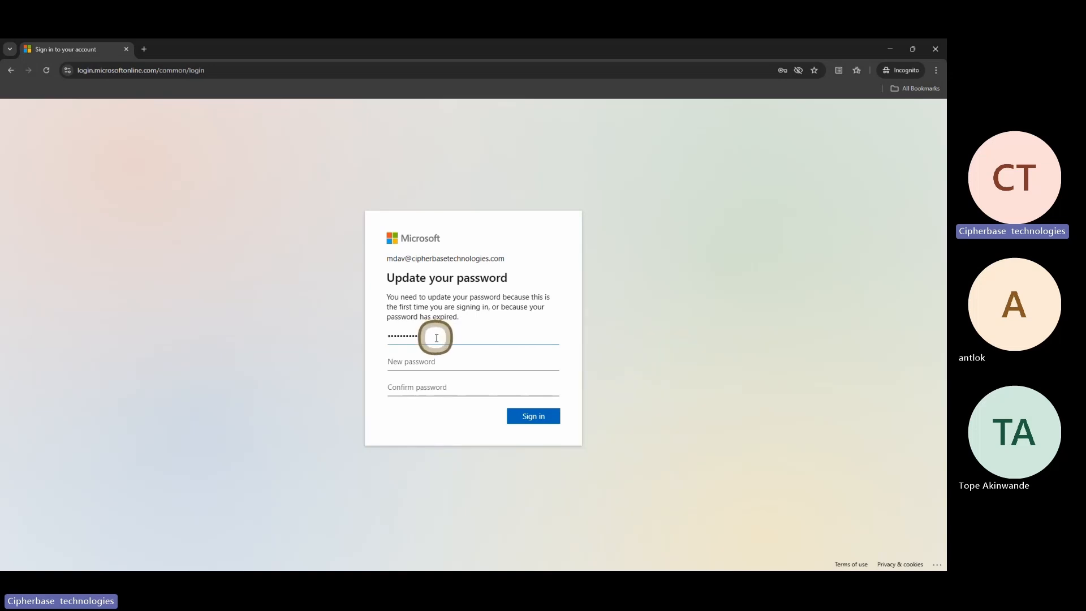
pyautogui.click(439, 361)
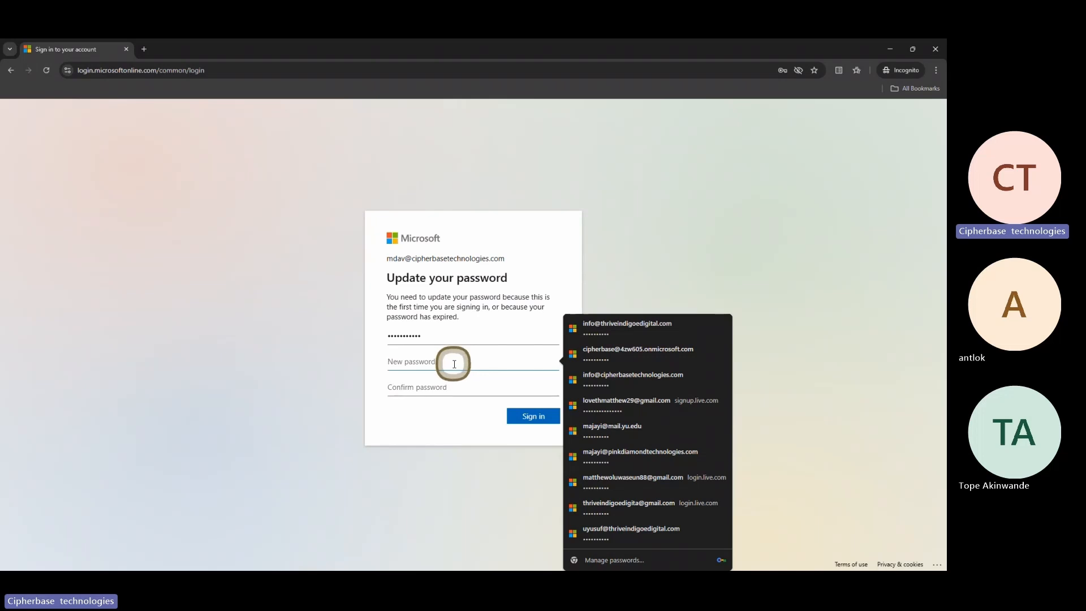
pyautogui.write('•••')
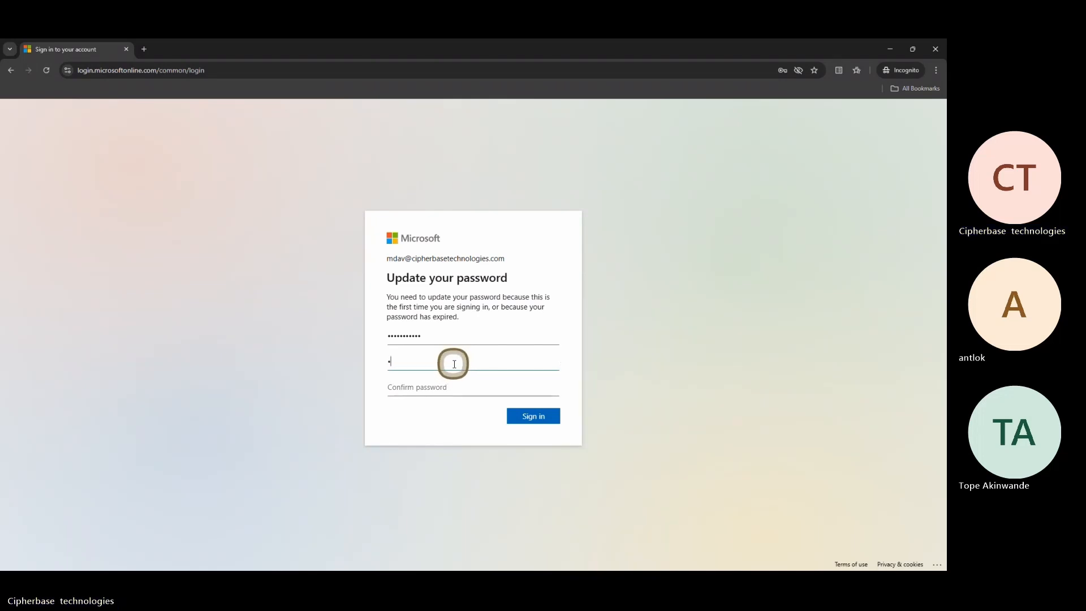
pyautogui.write('••••')
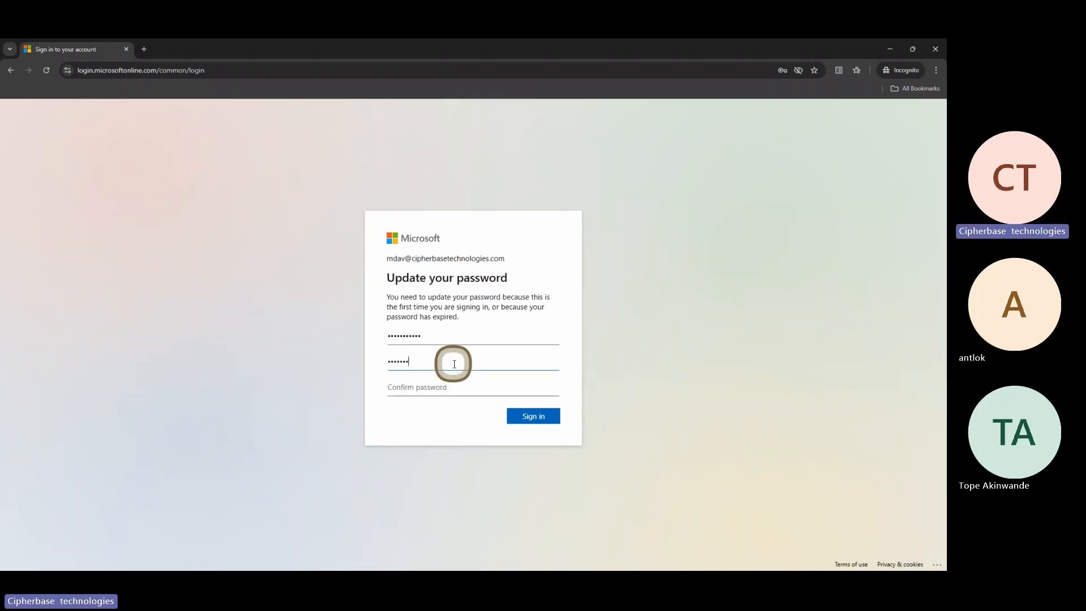
pyautogui.write('••••••')
pyautogui.click(432, 388)
pyautogui.write('•••••••••')
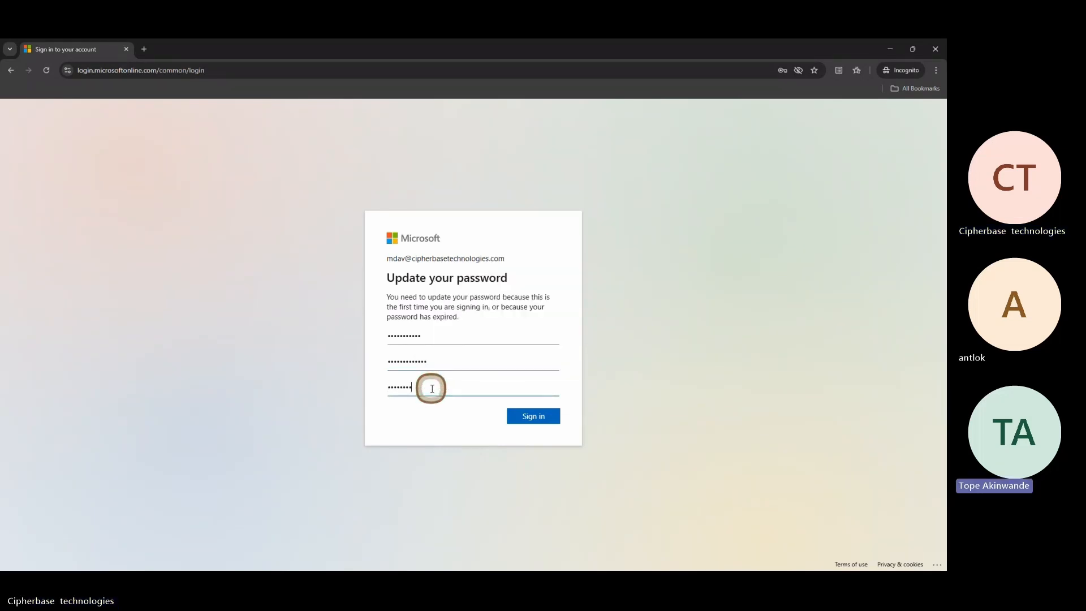
pyautogui.write('•••')
pyautogui.press('Return')
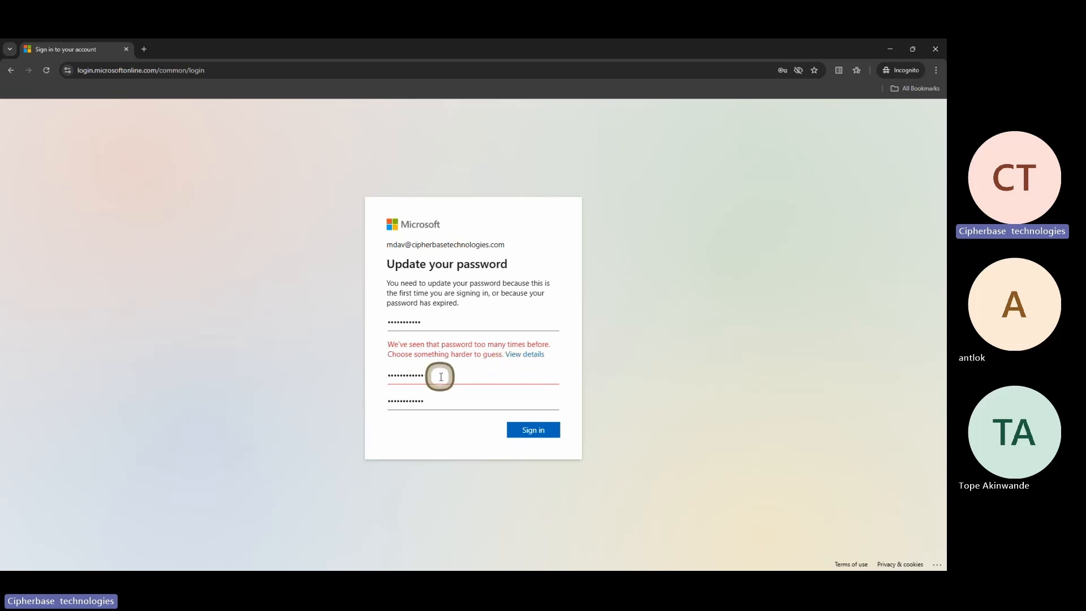
pyautogui.click(528, 358)
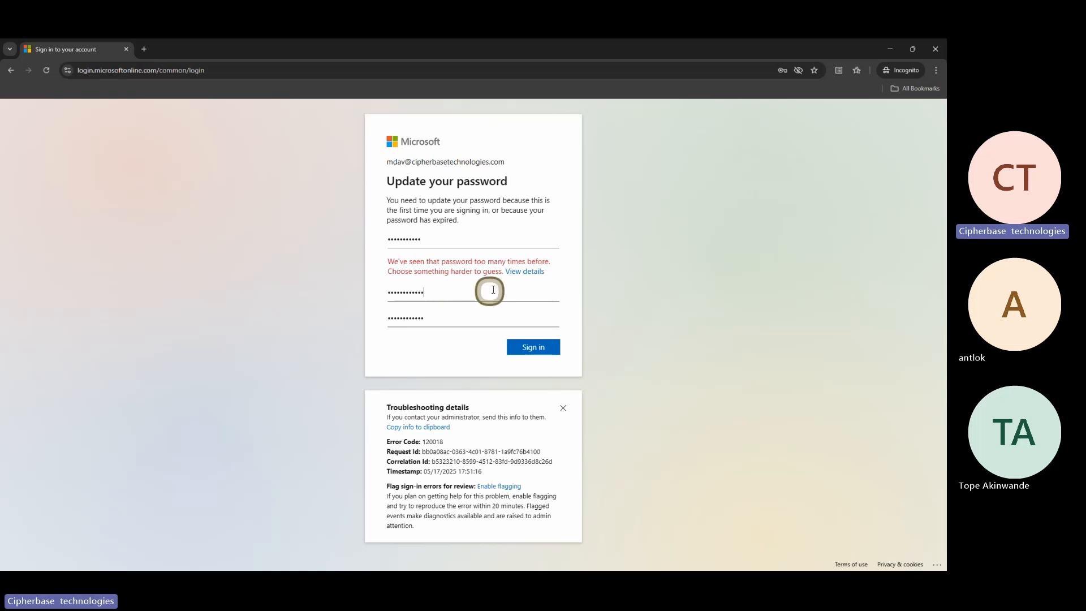
pyautogui.click(437, 292)
pyautogui.press('BackSpace')
pyautogui.press('BackSpace')
pyautogui.press('BackSpace')
pyautogui.press('BackSpace')
pyautogui.press('BackSpace')
pyautogui.press('BackSpace')
pyautogui.press('BackSpace')
pyautogui.press('BackSpace')
pyautogui.press('BackSpace')
pyautogui.press('BackSpace')
pyautogui.press('BackSpace')
pyautogui.press('BackSpace')
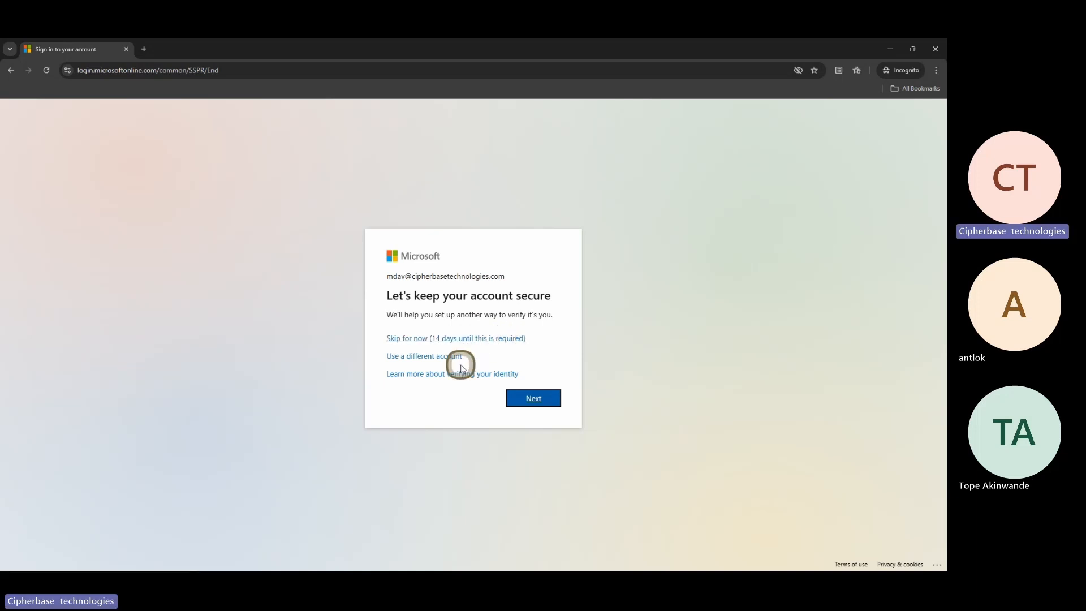
# Skip extra verification setup, choose Yes to stay signed in, and proceed to Authenticator setup
pyautogui.click(473, 338)
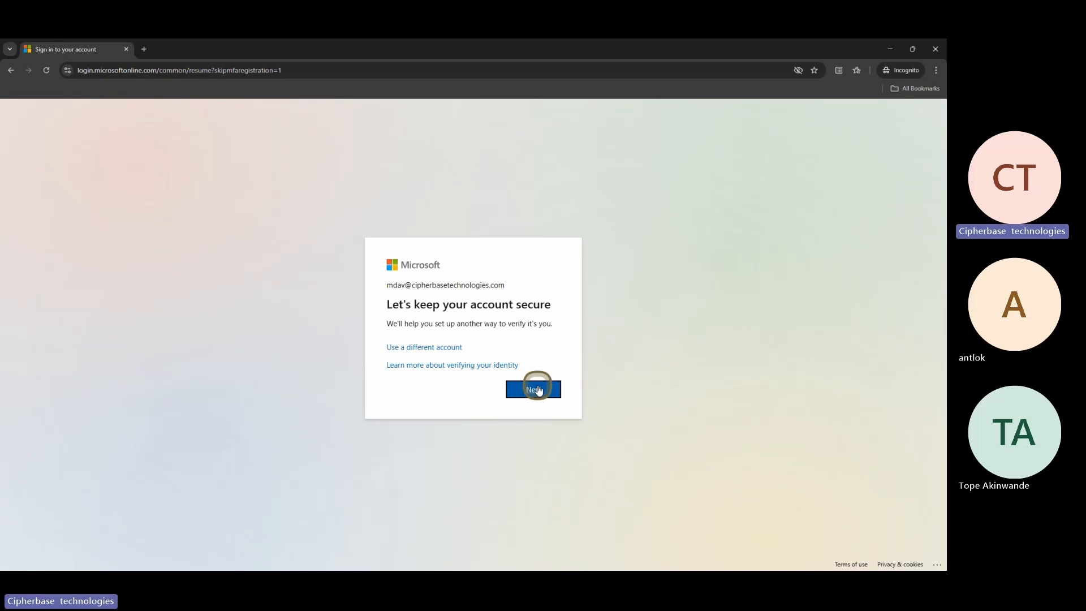
pyautogui.click(534, 390)
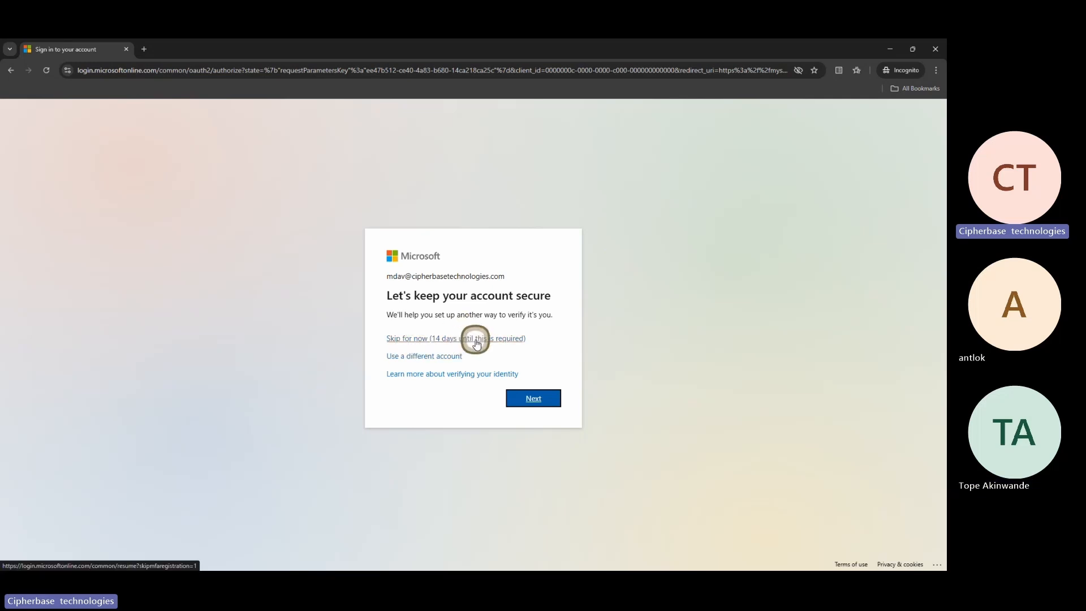
pyautogui.click(442, 342)
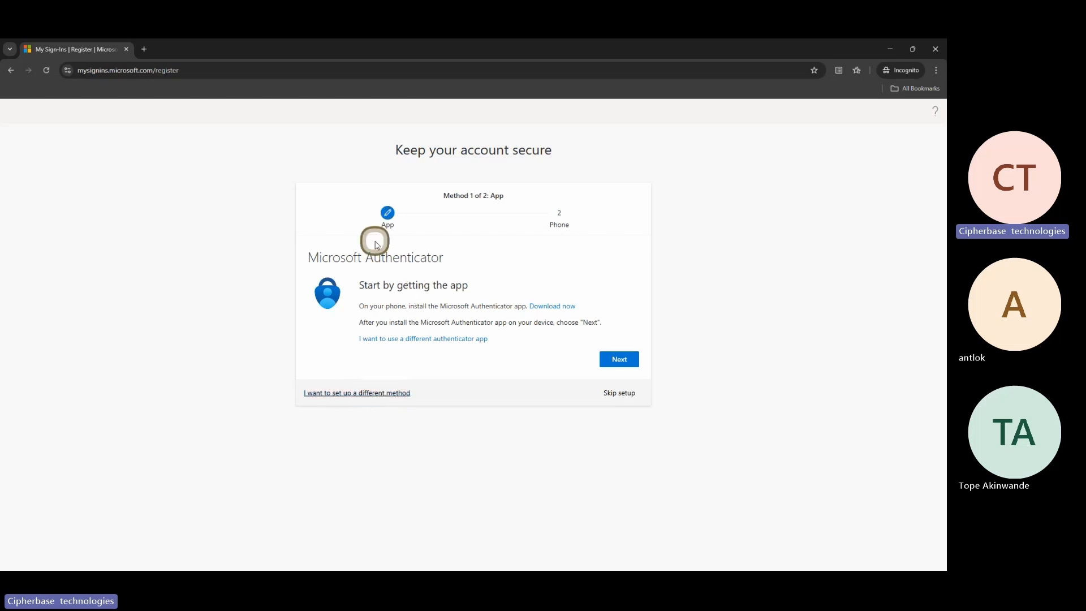
pyautogui.click(621, 363)
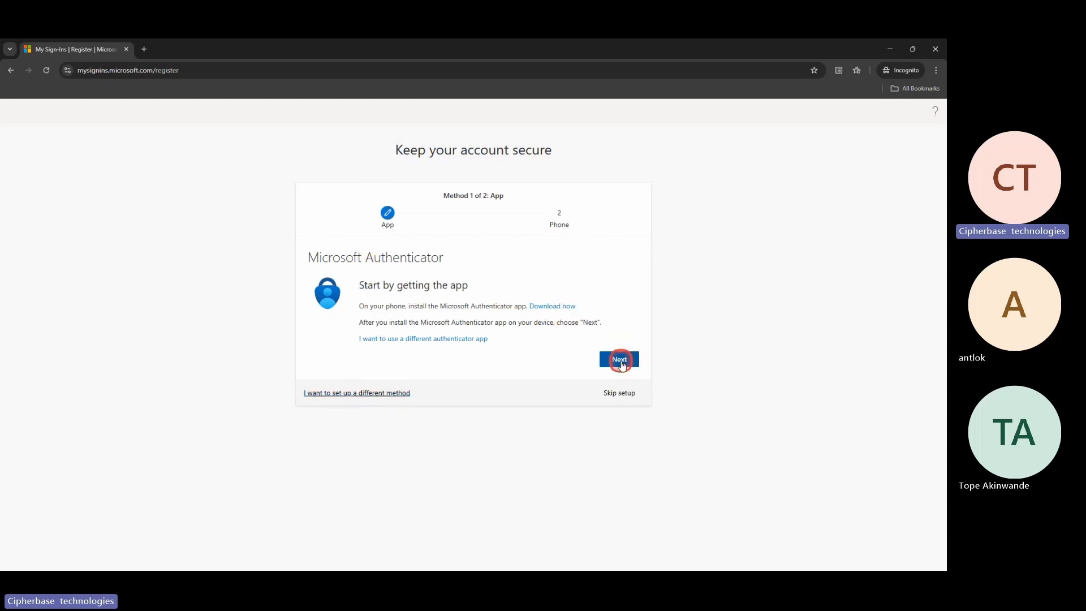
pyautogui.click(621, 393)
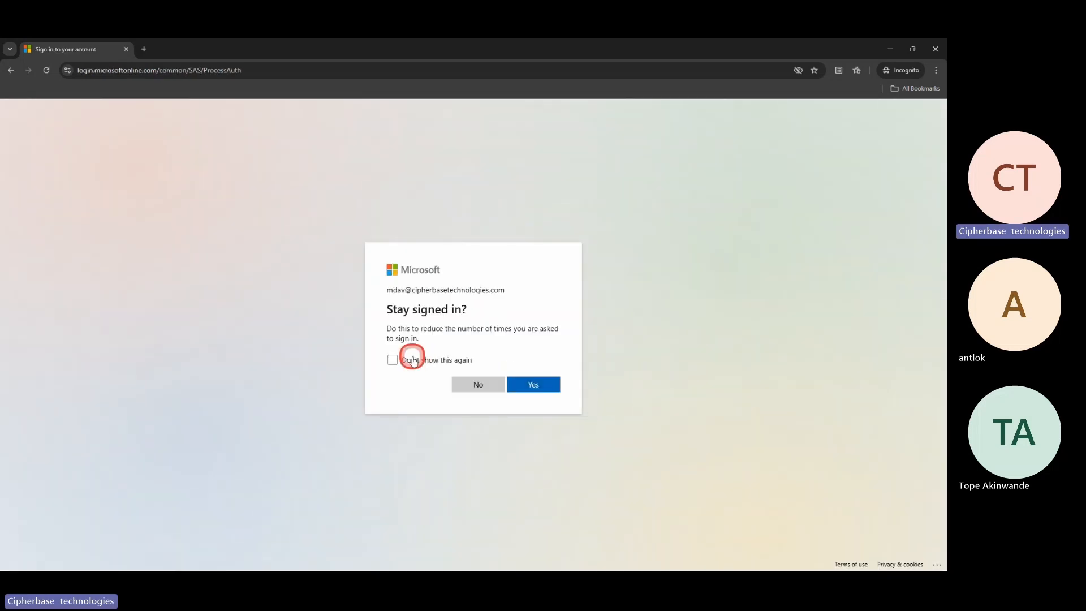
pyautogui.click(531, 383)
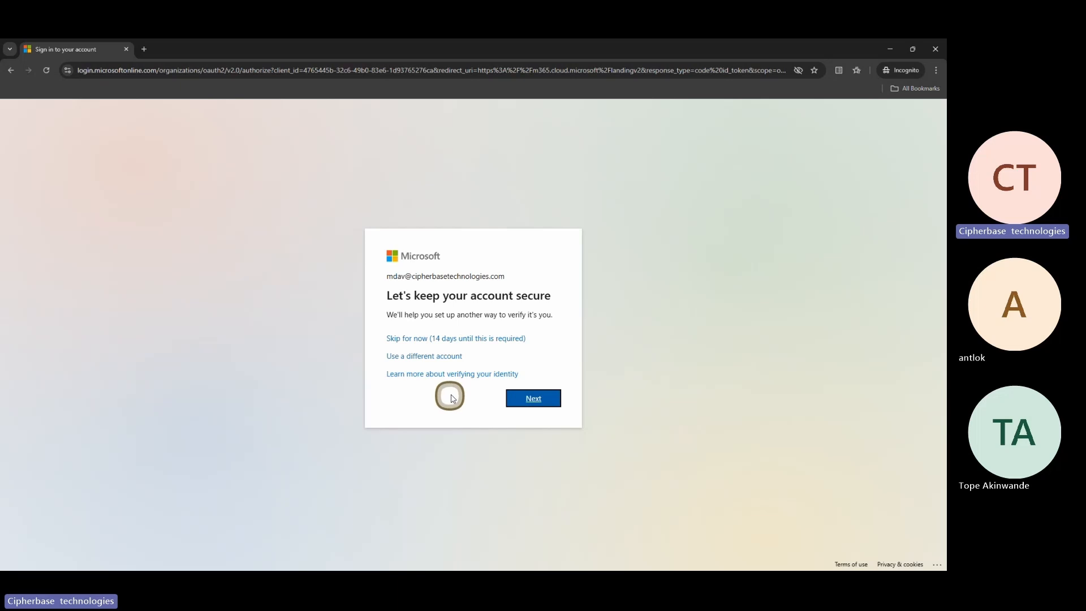
pyautogui.click(537, 400)
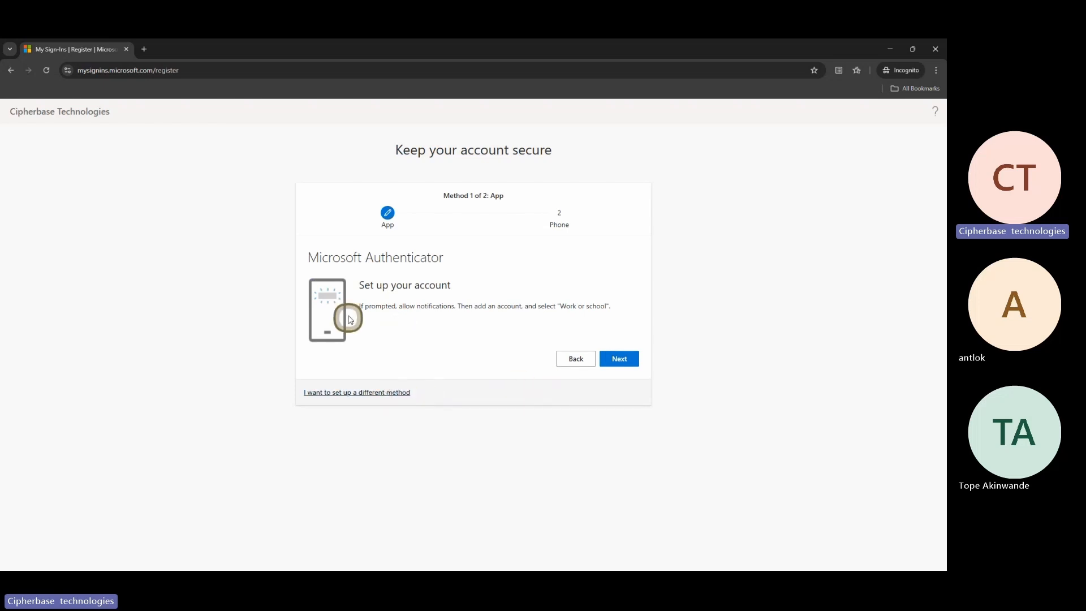
# Reveal the manual code and URL, add the account in Authenticator, and approve the test notification
pyautogui.click(619, 360)
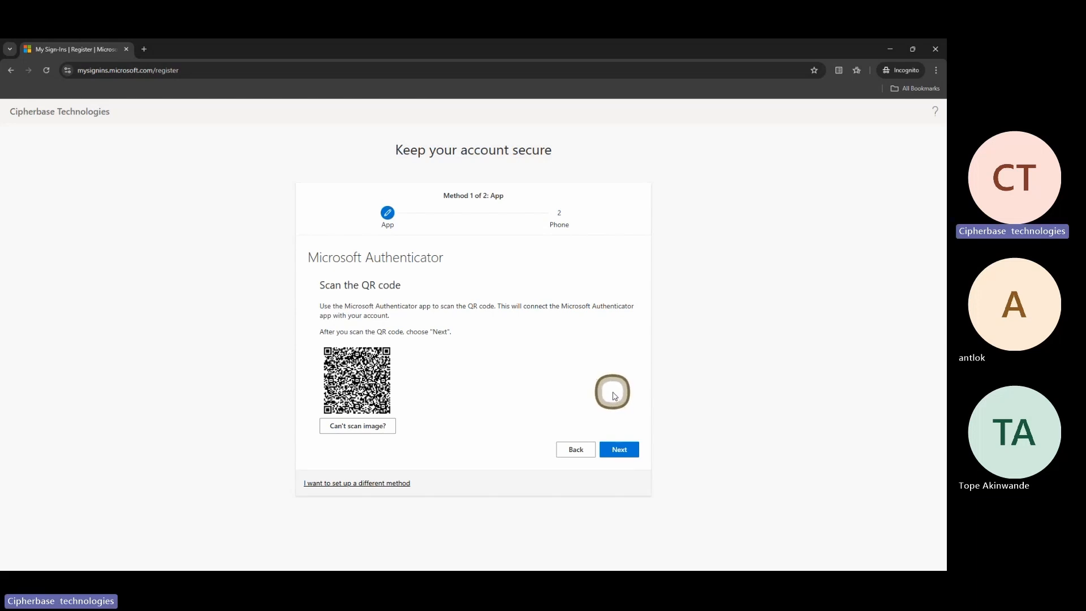
pyautogui.click(356, 430)
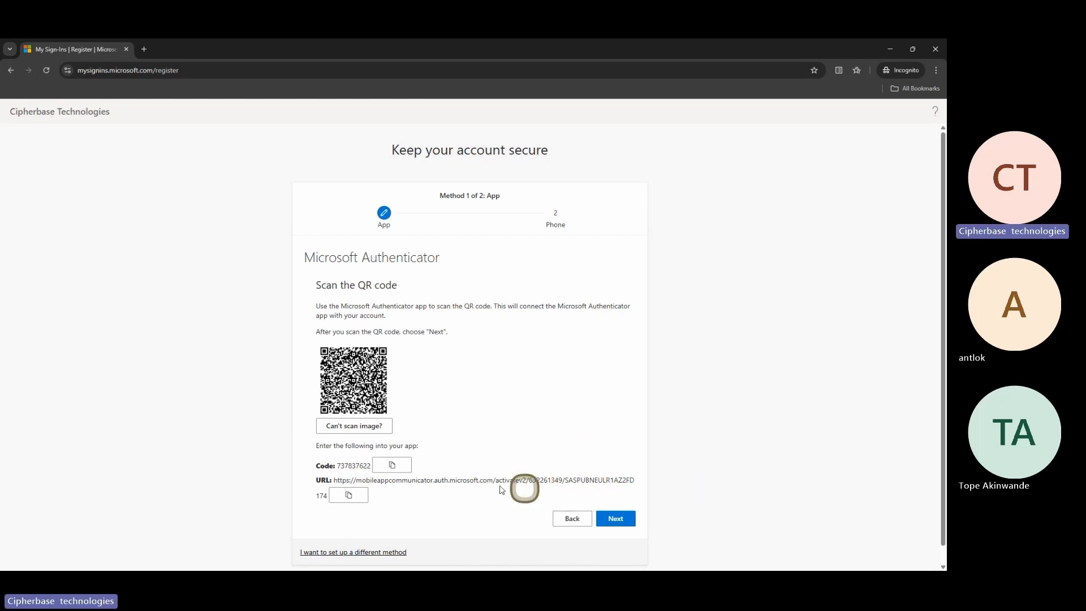
pyautogui.click(624, 521)
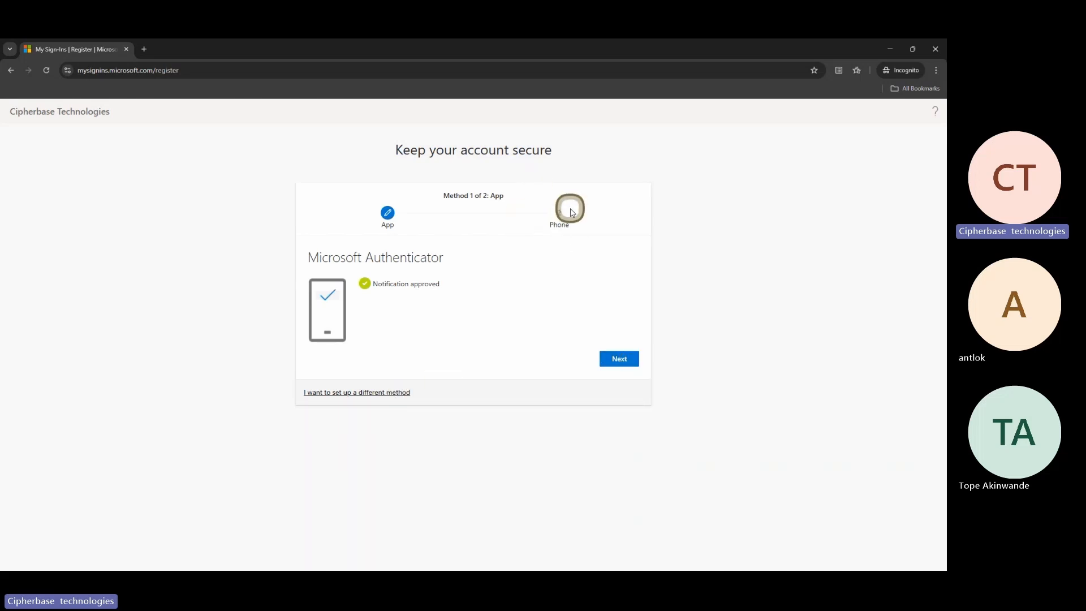
# Switch to Phone as the verification method with country code Nigeria (+234)
pyautogui.click(366, 395)
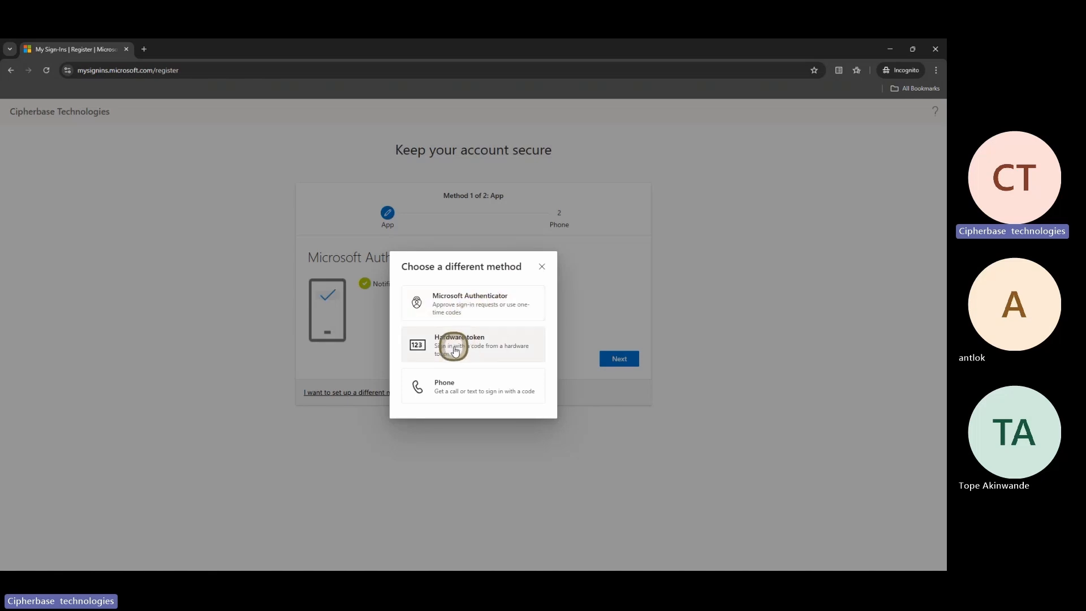
pyautogui.click(468, 393)
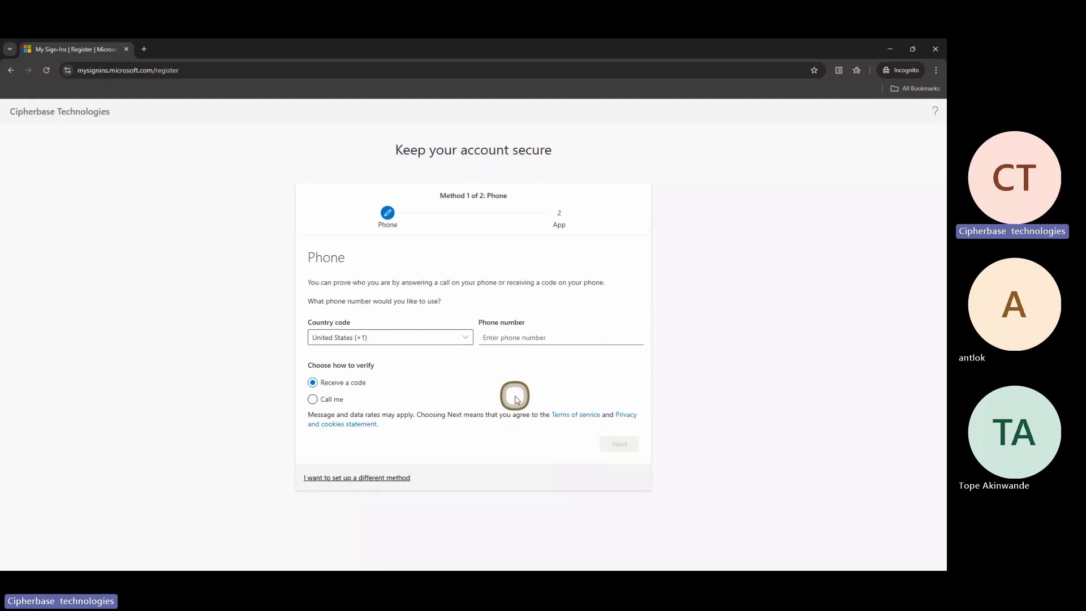
pyautogui.click(467, 338)
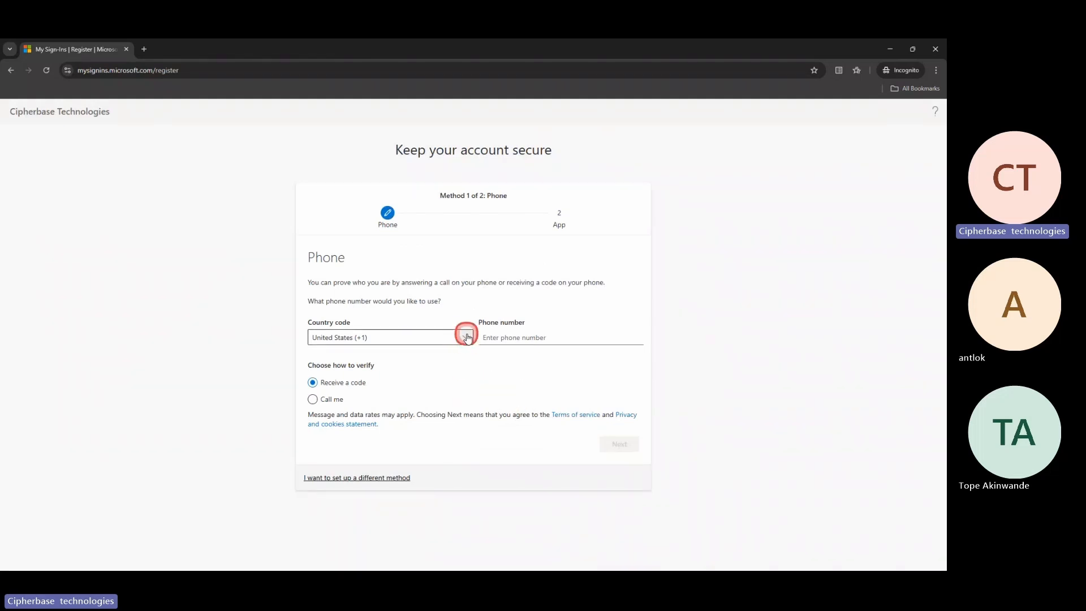
pyautogui.write('N')
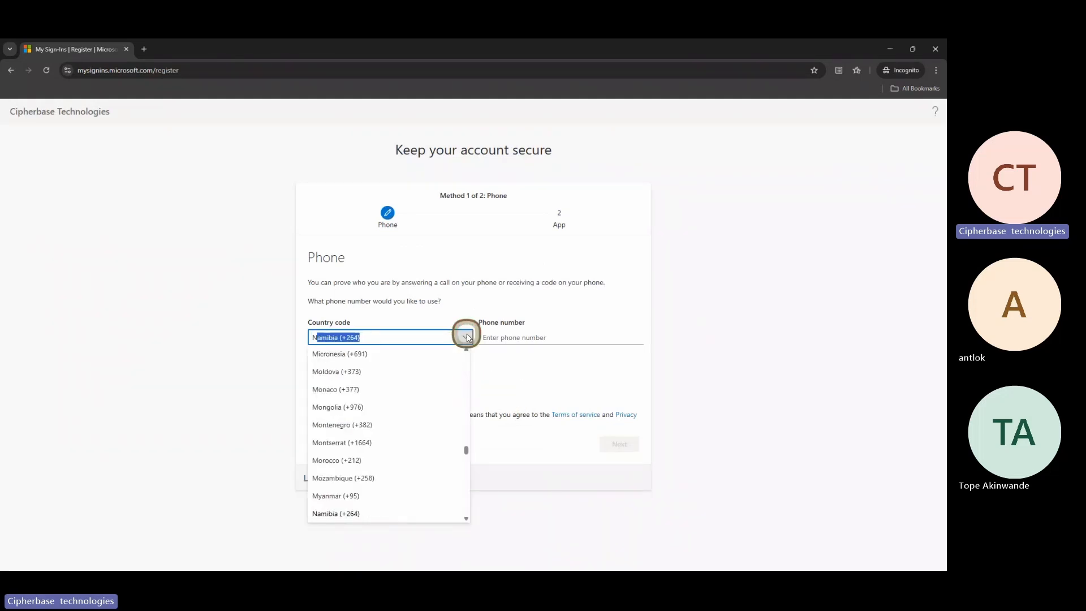
pyautogui.press('BackSpace')
pyautogui.scroll(-3, 371, 444)
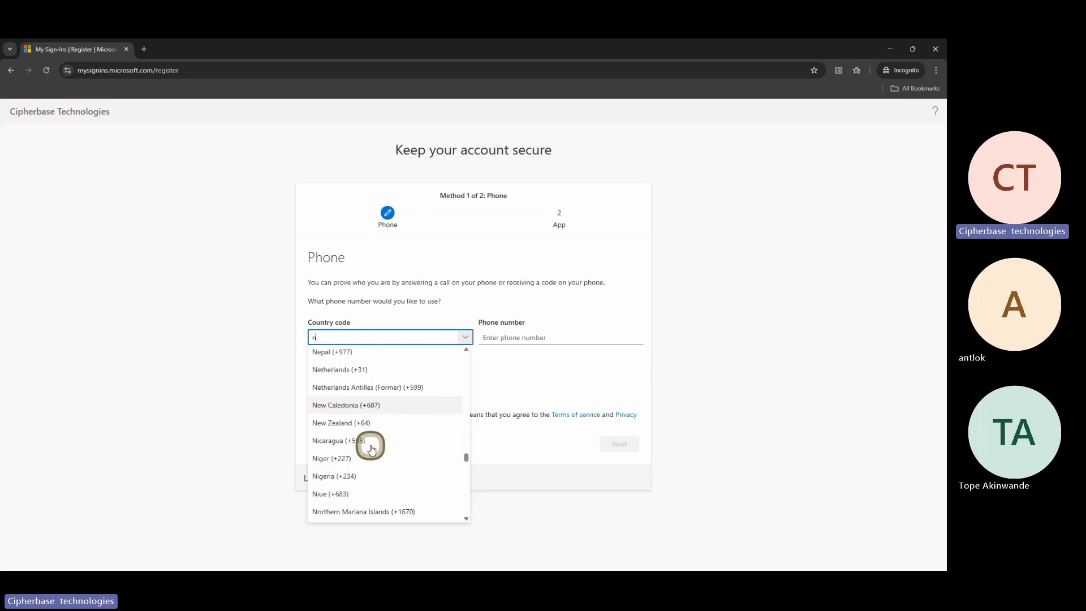
pyautogui.click(345, 481)
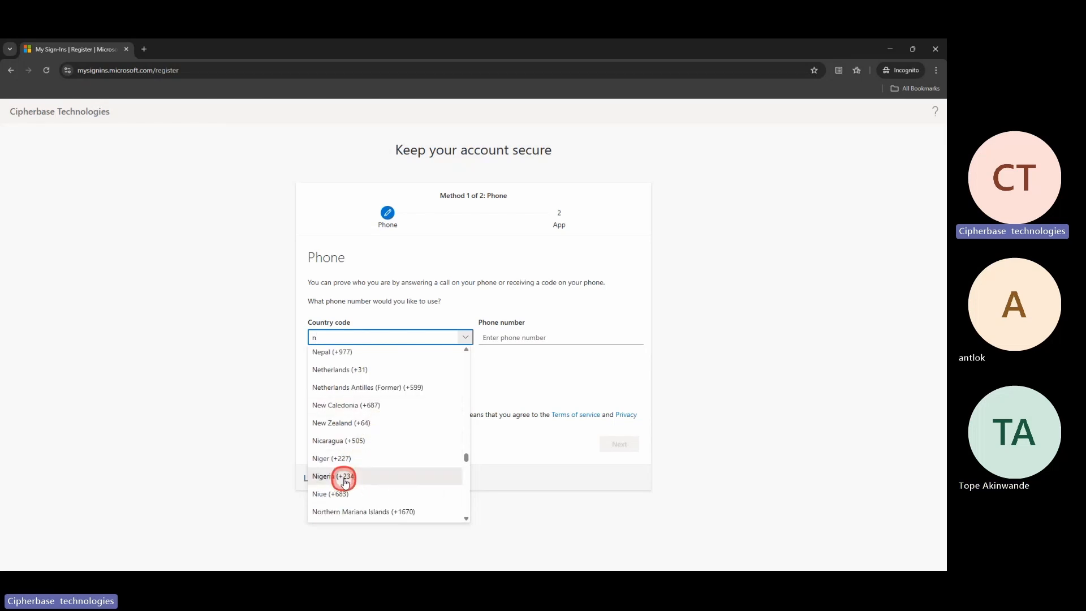
# Enter the phone number without the +234 prefix, submit it, and choose Call me
pyautogui.click(522, 337)
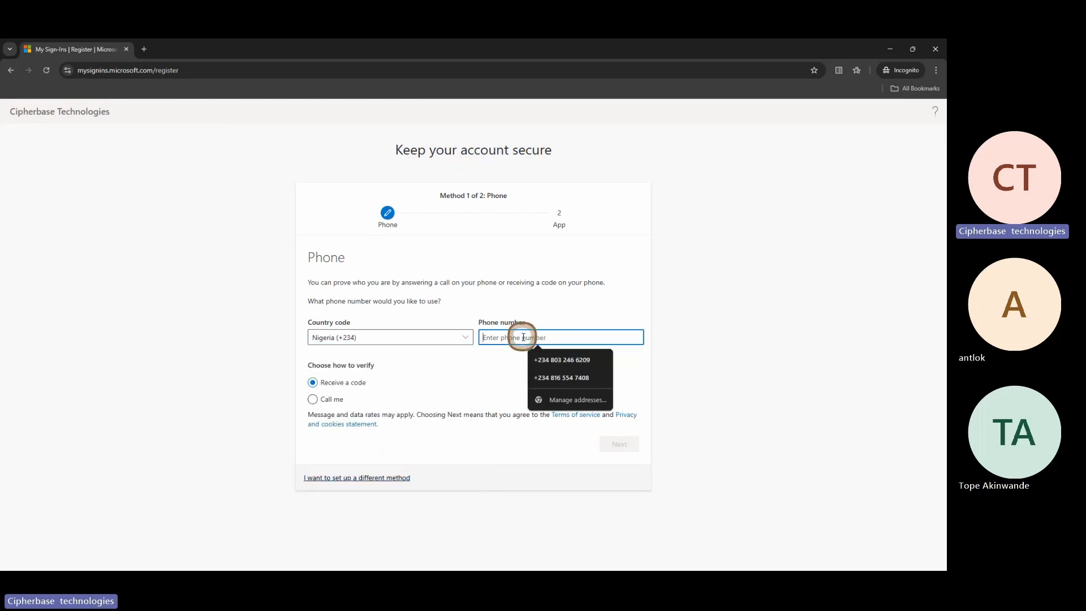
pyautogui.click(557, 360)
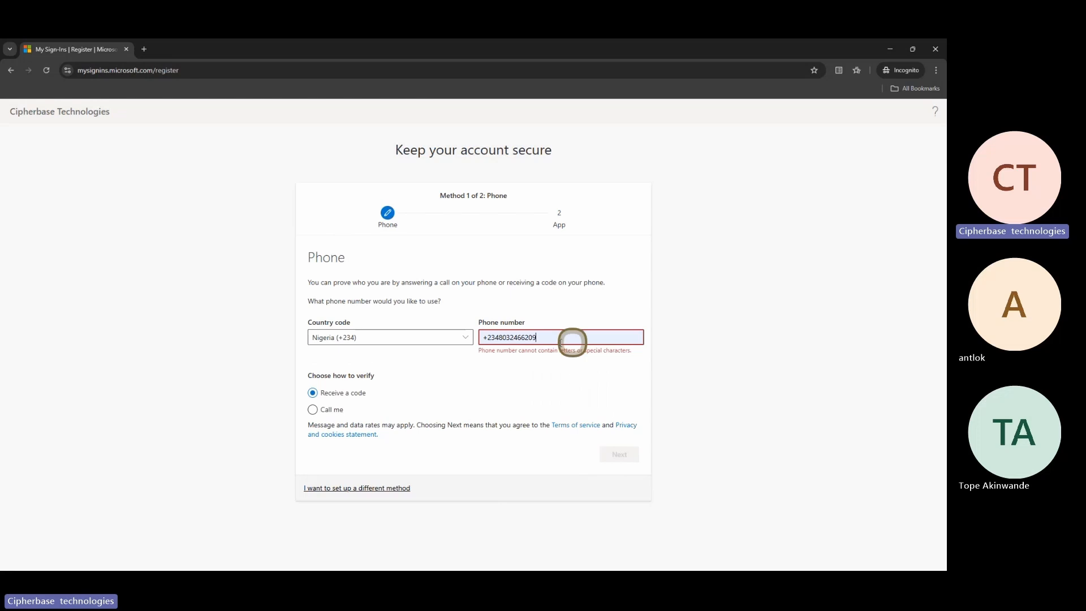
pyautogui.click(496, 336)
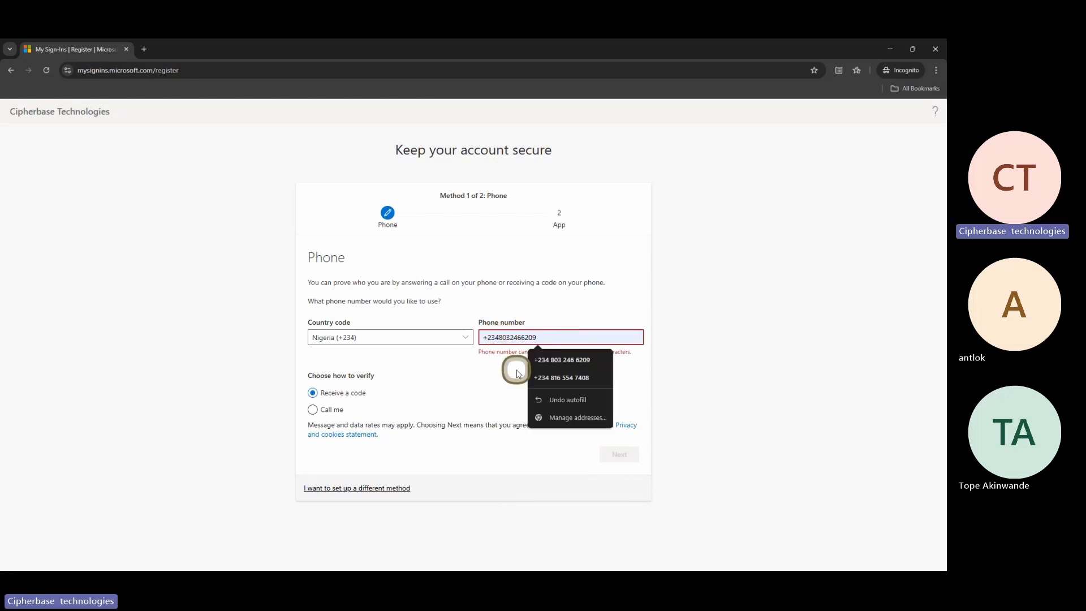
pyautogui.press('BackSpace')
pyautogui.press('BackSpace')
pyautogui.press('BackSpace')
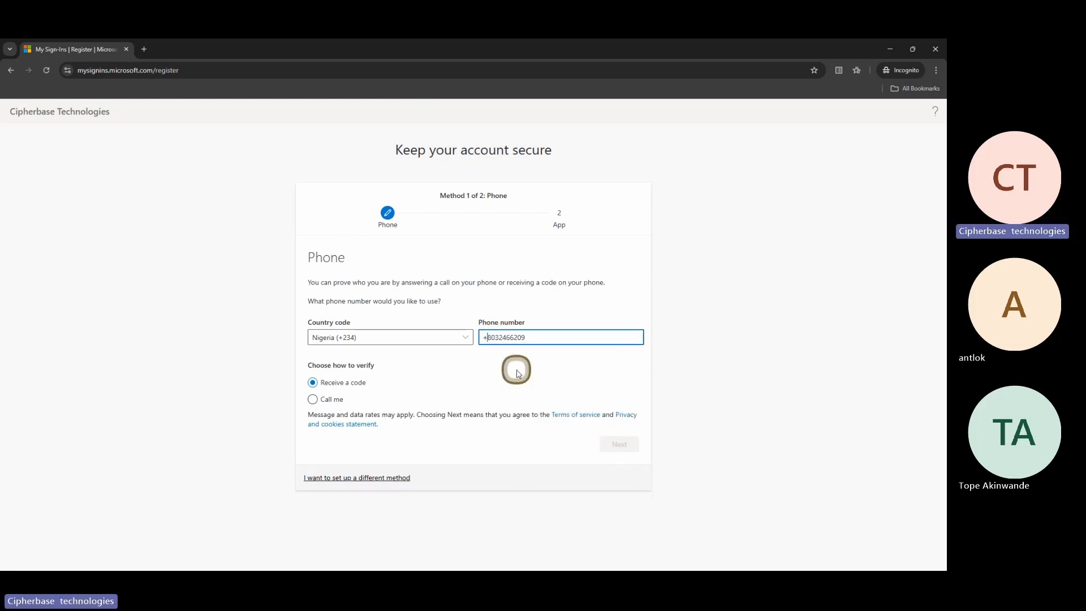
pyautogui.press('BackSpace')
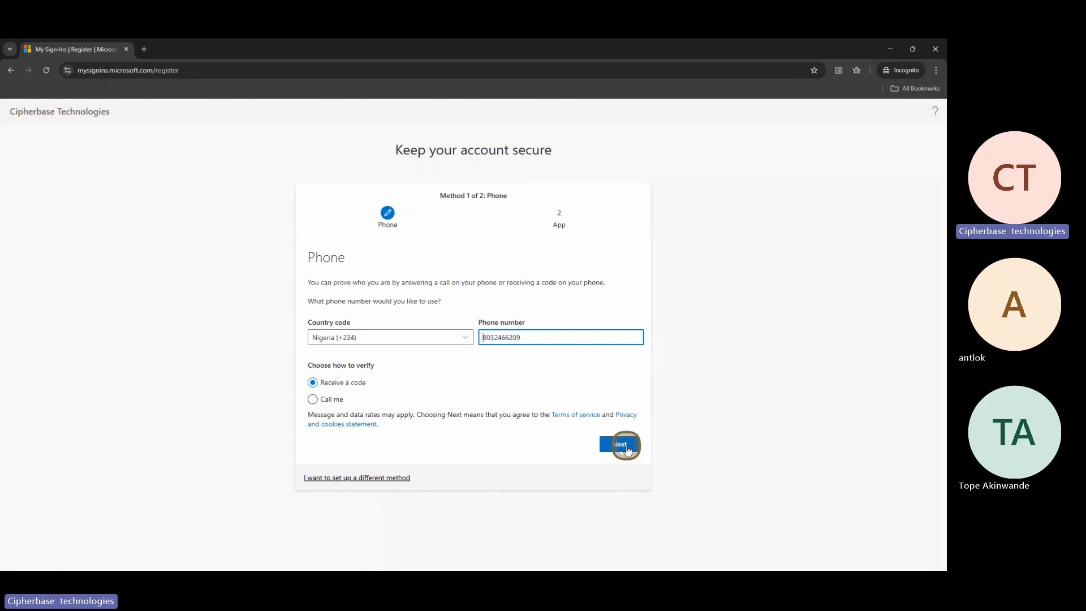
pyautogui.click(627, 449)
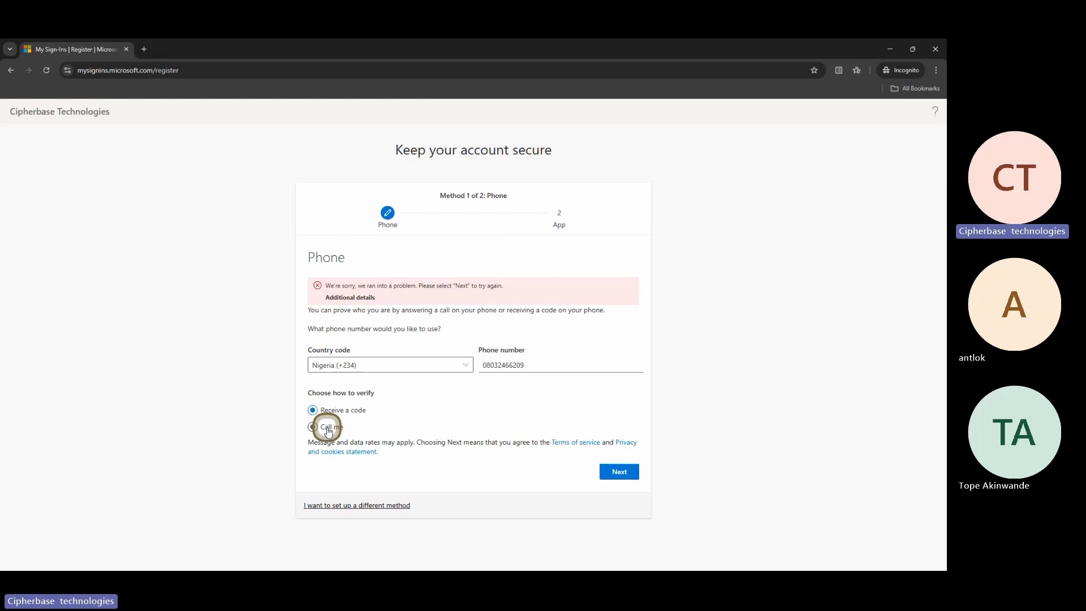
pyautogui.click(330, 431)
# Answer the CAPTCHA with the characters shown, retyping it after the first attempt, and submit
pyautogui.click(623, 473)
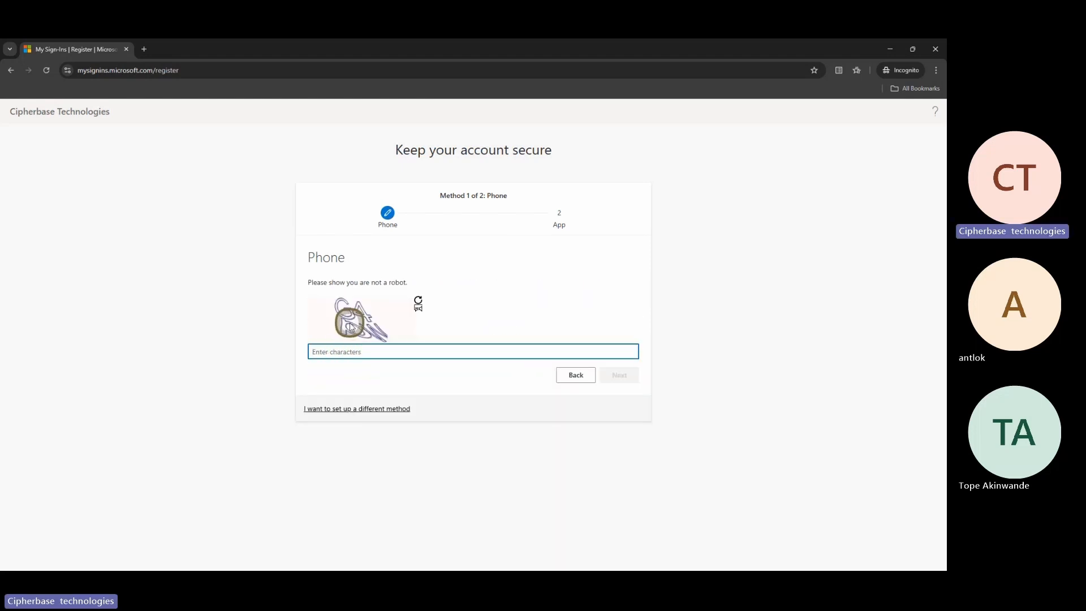
pyautogui.write('G')
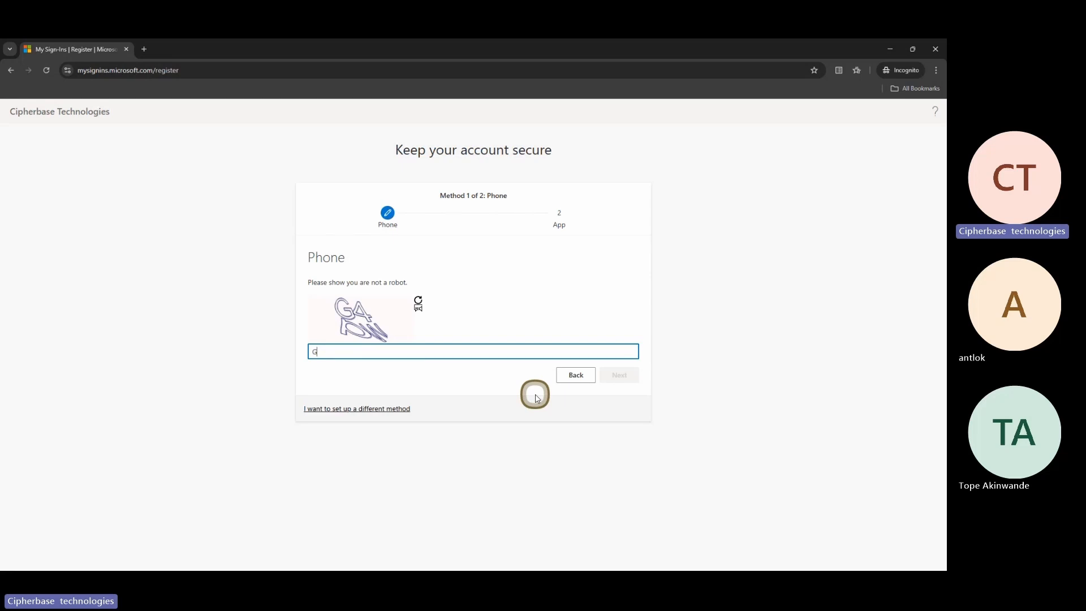
pyautogui.write('4')
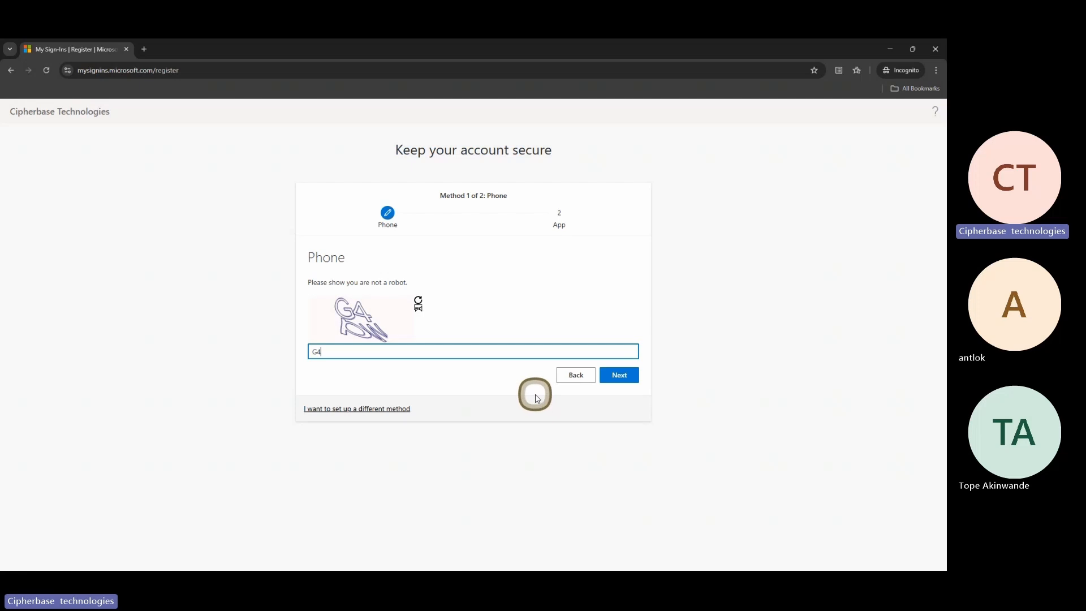
pyautogui.write('D')
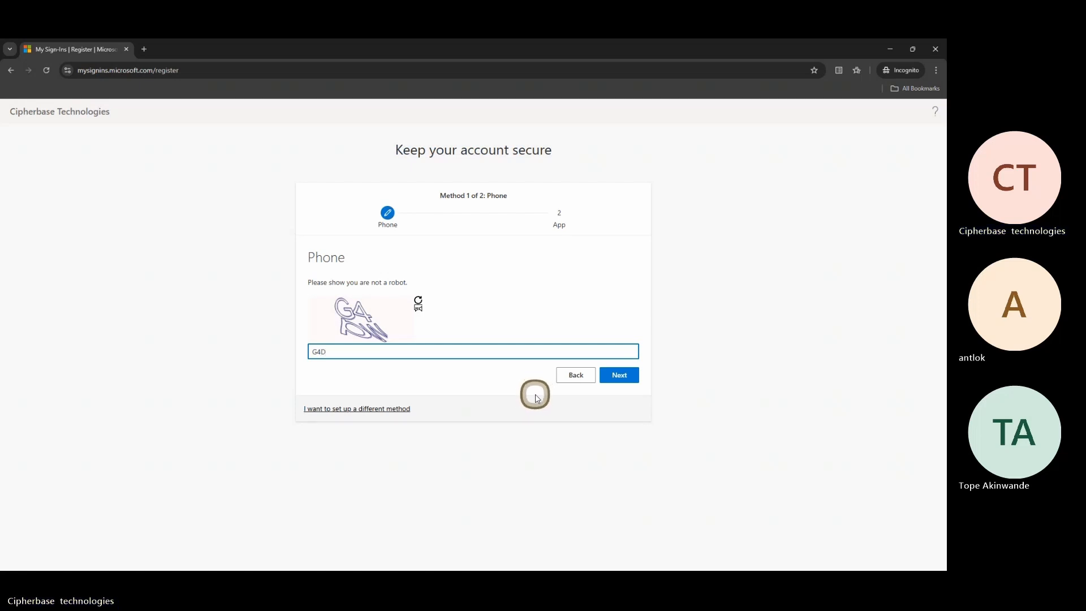
pyautogui.write('W')
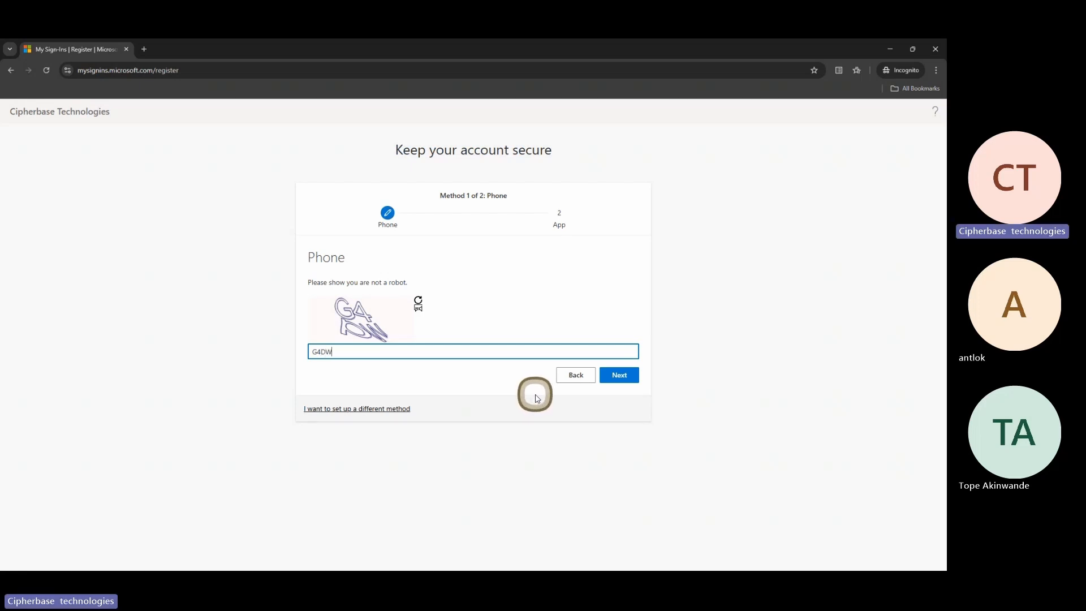
pyautogui.click(615, 379)
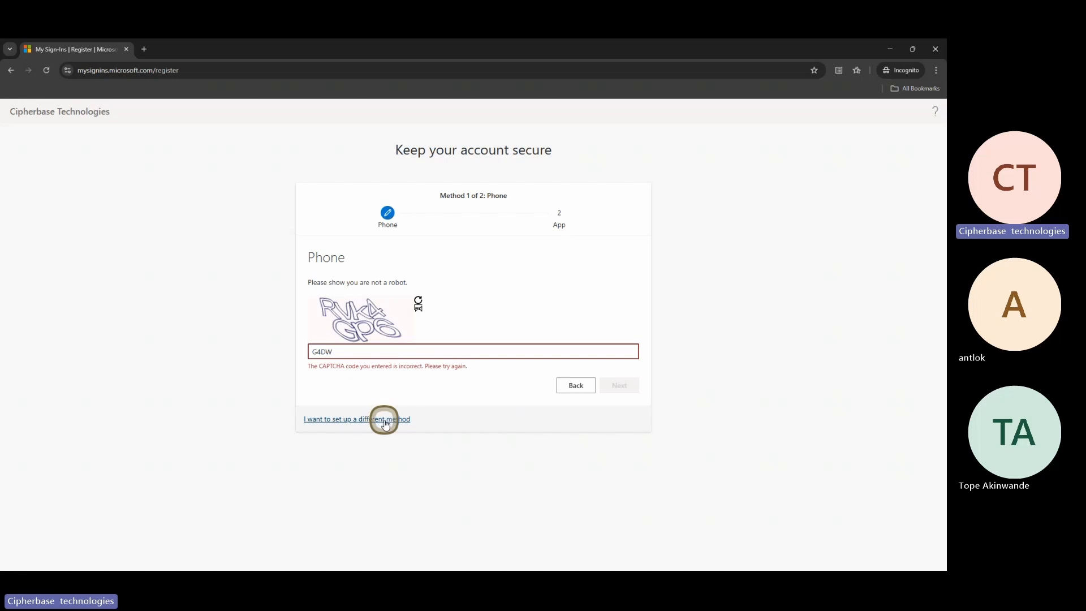
pyautogui.click(349, 350)
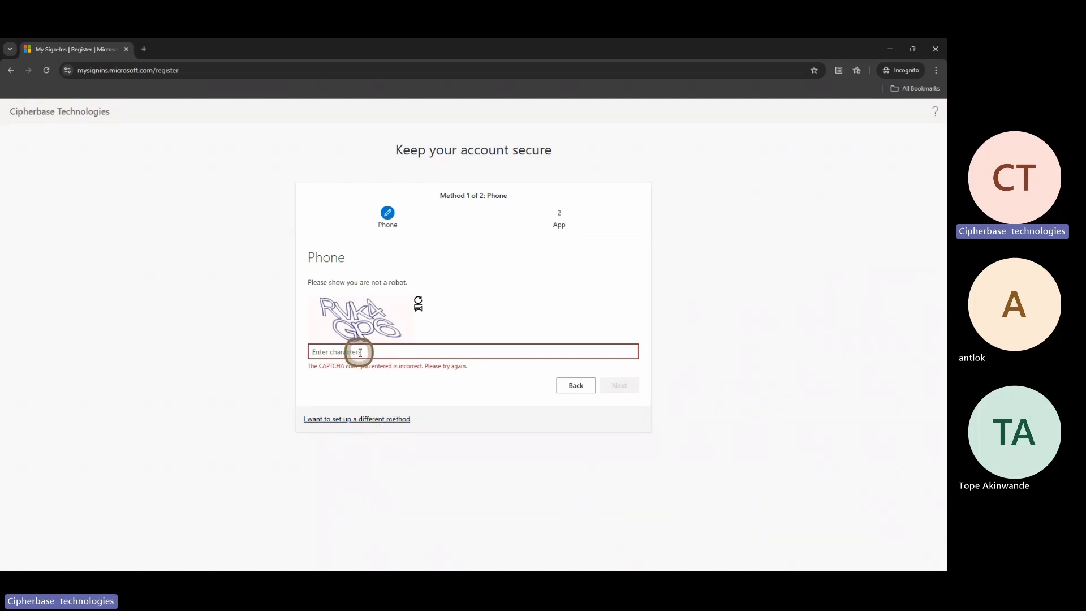
pyautogui.write('RVK')
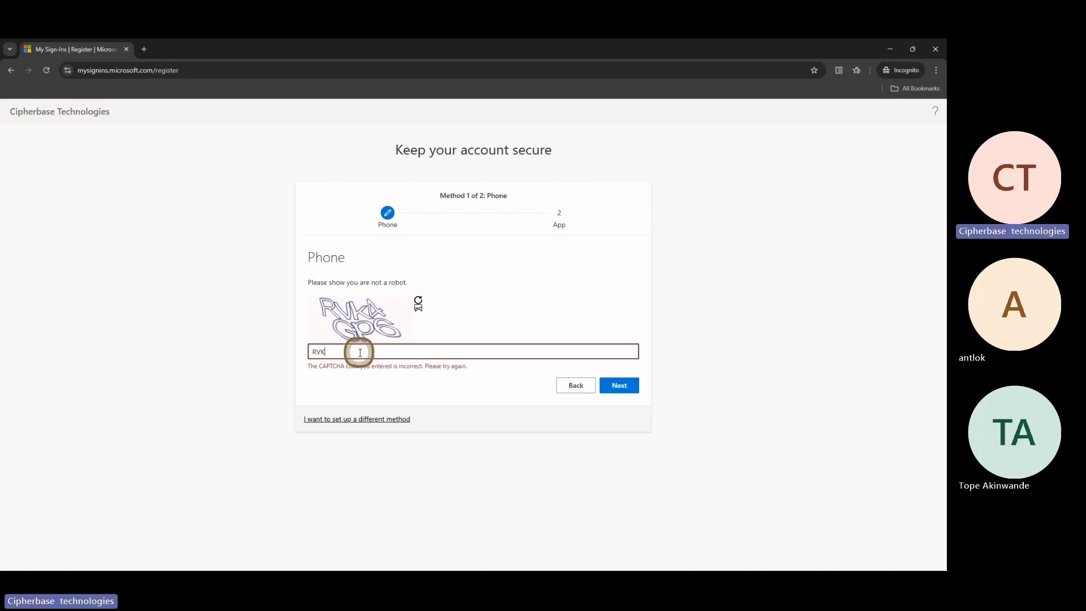
pyautogui.write('4G')
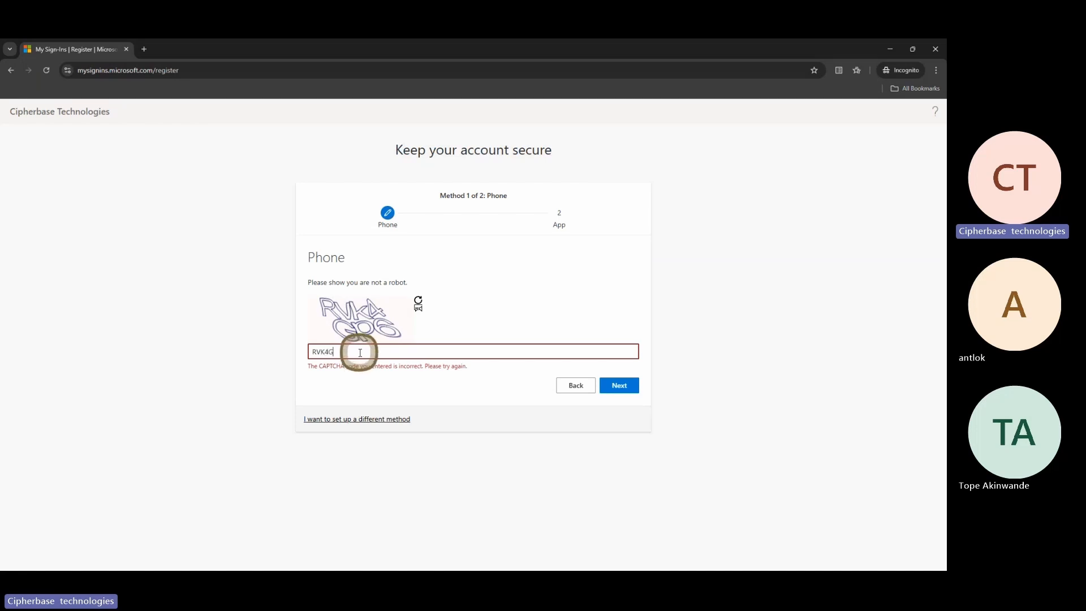
pyautogui.write('P6')
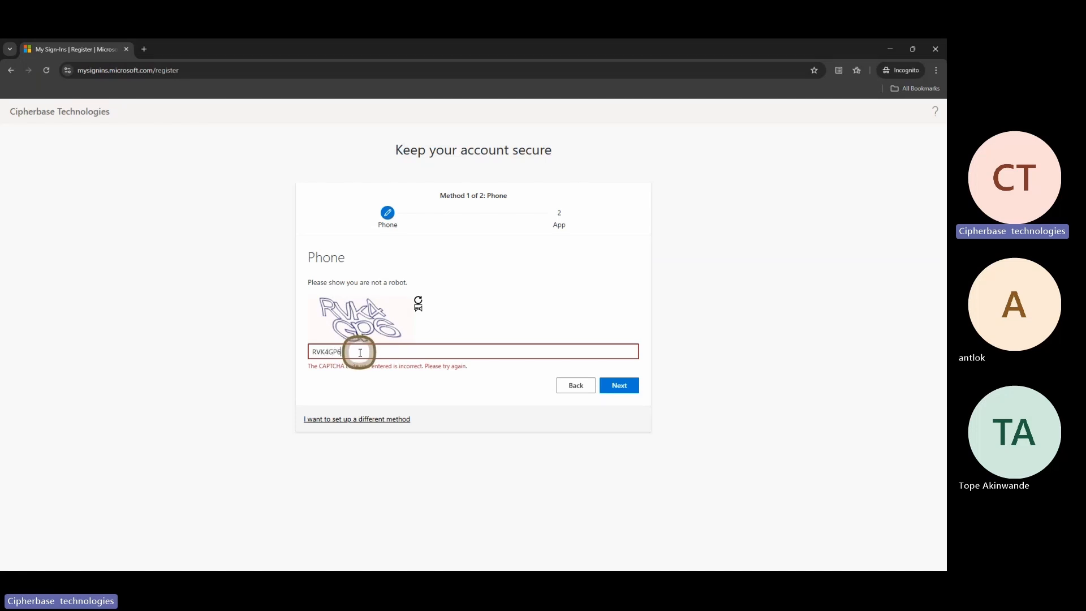
pyautogui.click(626, 387)
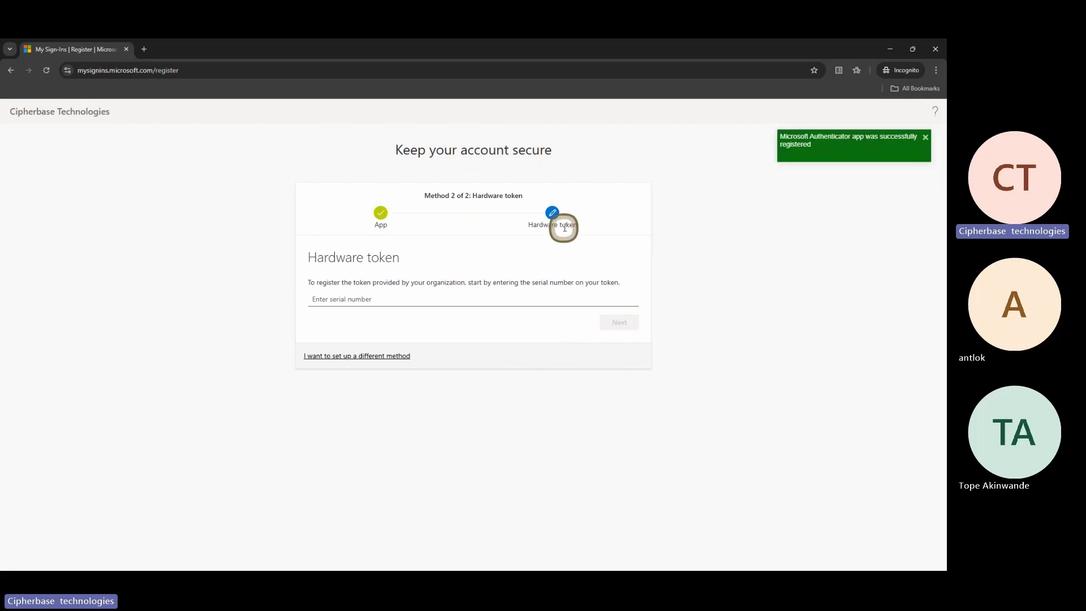
# Register an email address as method 2 using the emailed verification code, then finish setup
pyautogui.click(371, 299)
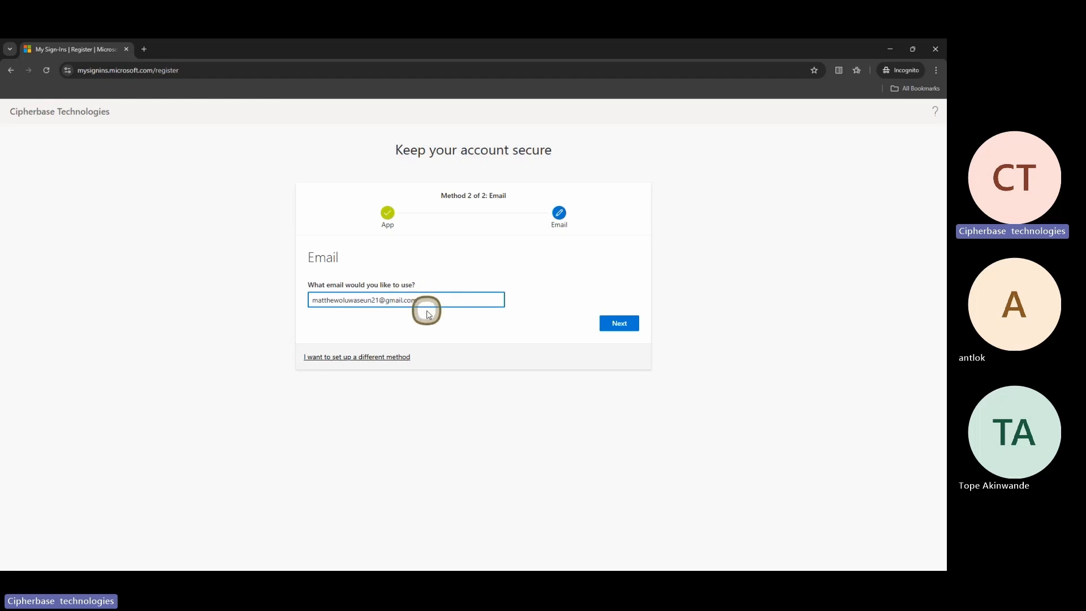
pyautogui.click(625, 326)
pyautogui.click(396, 292)
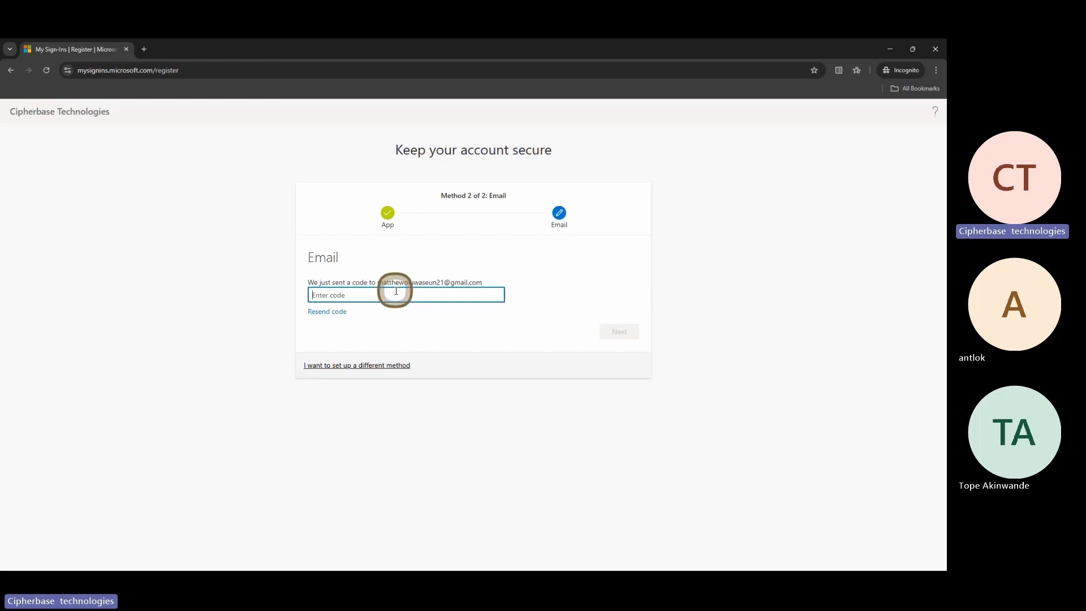
pyautogui.click(381, 294)
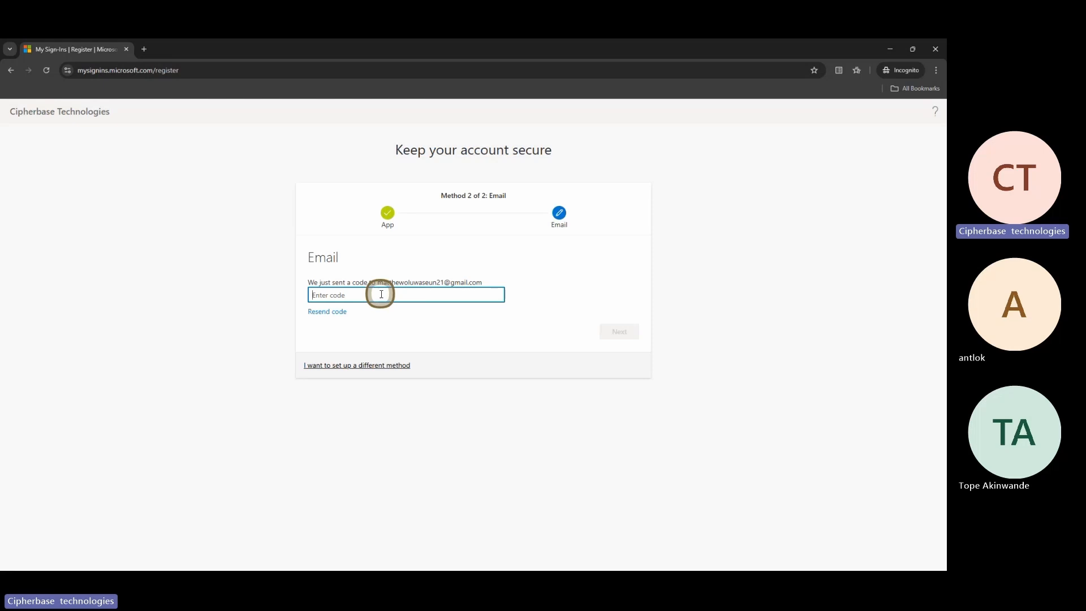
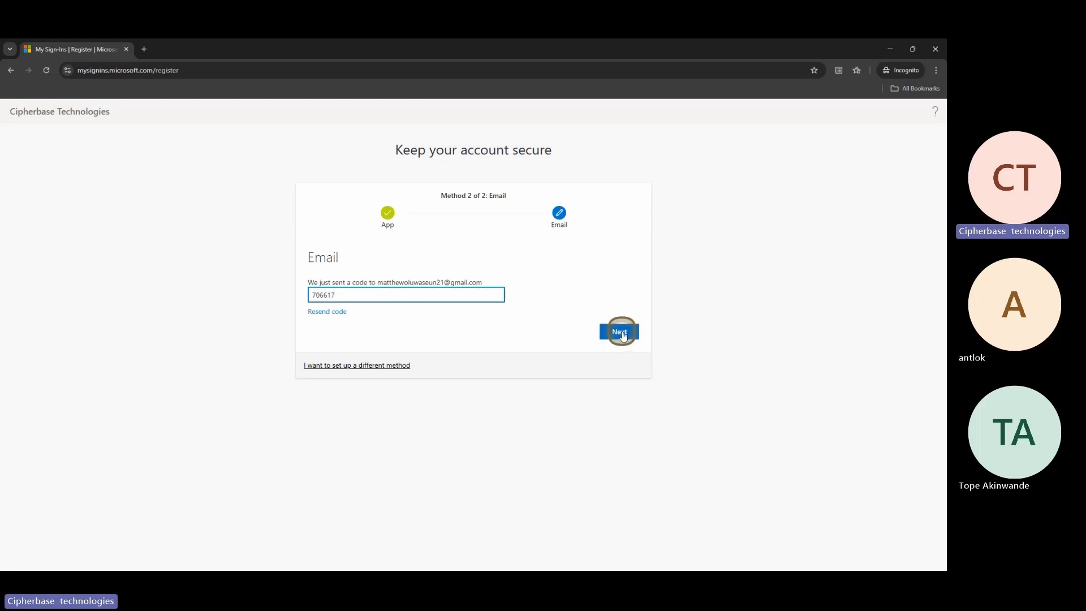
pyautogui.click(619, 331)
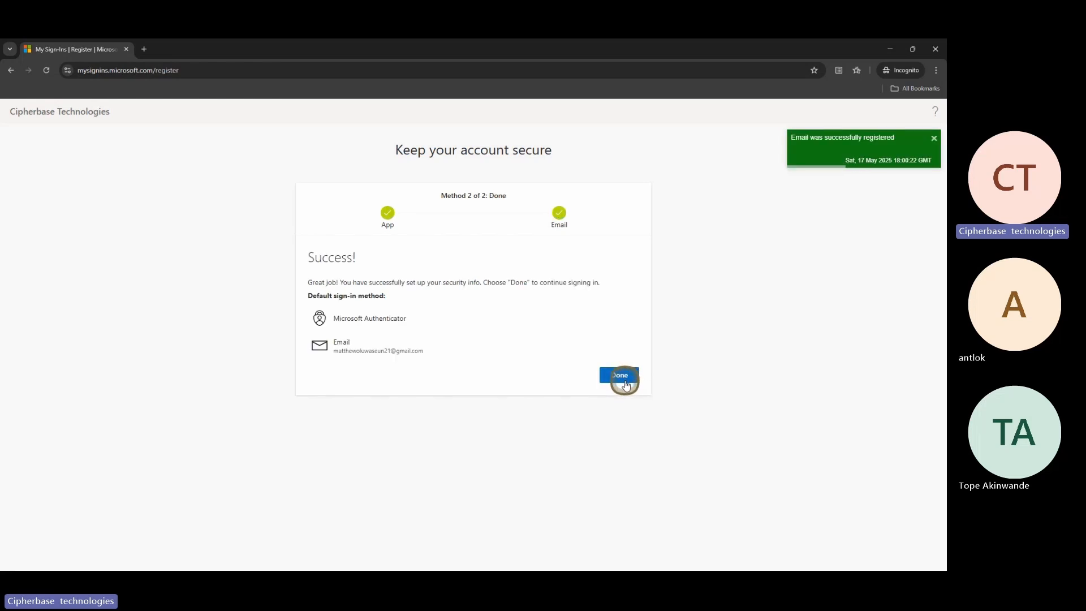
pyautogui.click(626, 384)
pyautogui.click(700, 332)
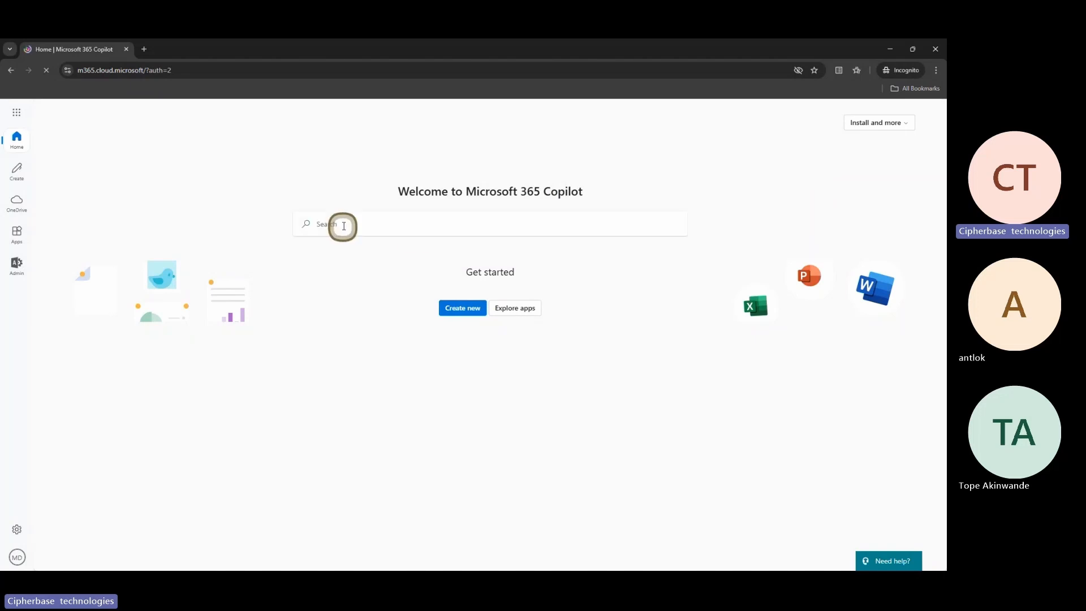
# Open and close the Install and more list on the Microsoft 365 home, then select the address bar
pyautogui.click(908, 124)
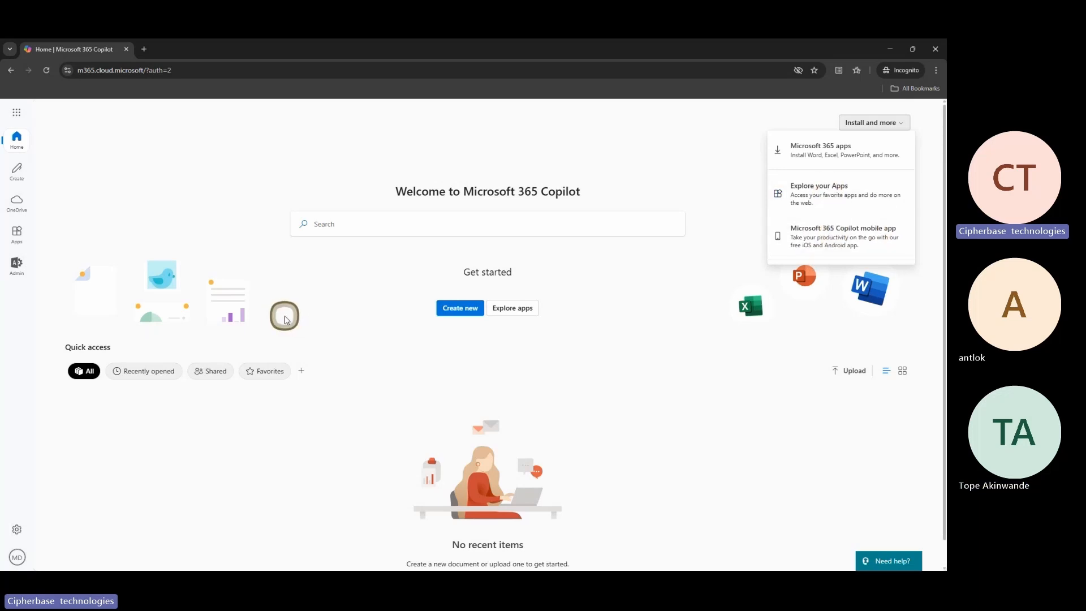
pyautogui.click(778, 131)
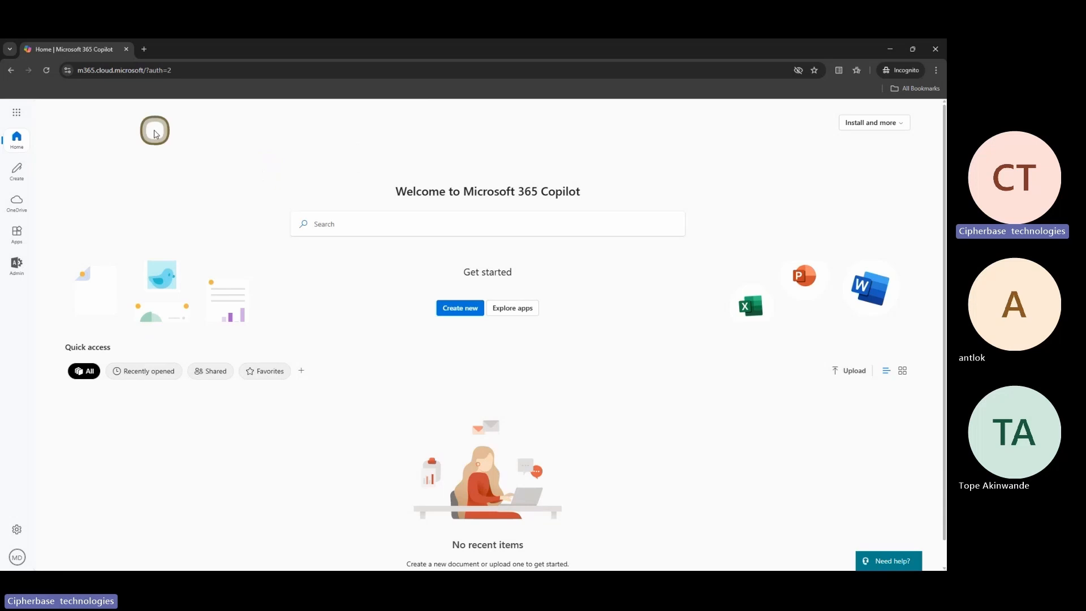
pyautogui.click(170, 70)
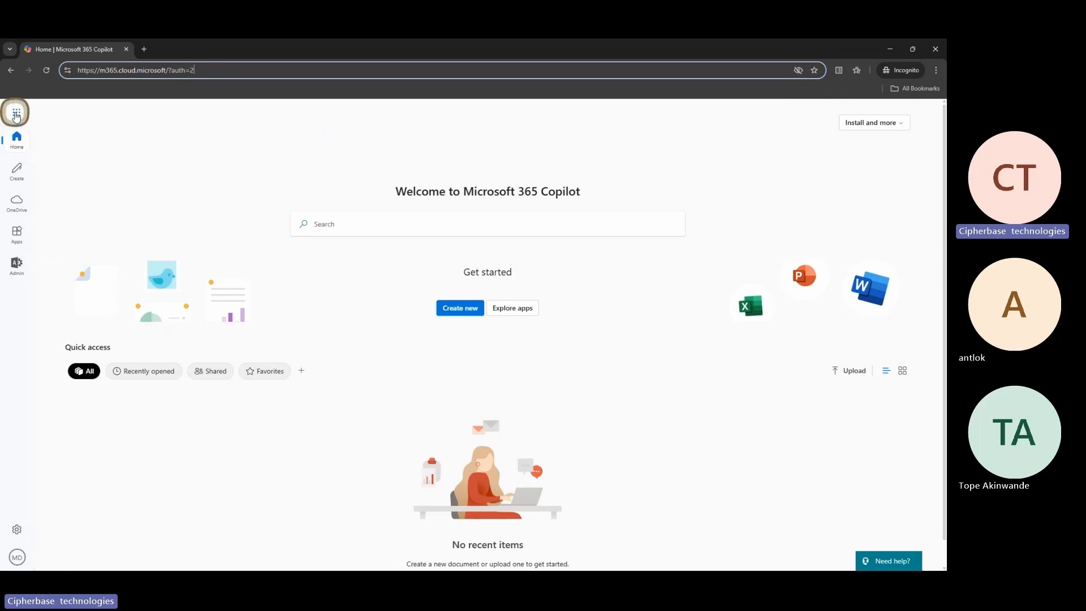
# Launch Outlook from the App launcher and continue with the new user's account
pyautogui.click(16, 115)
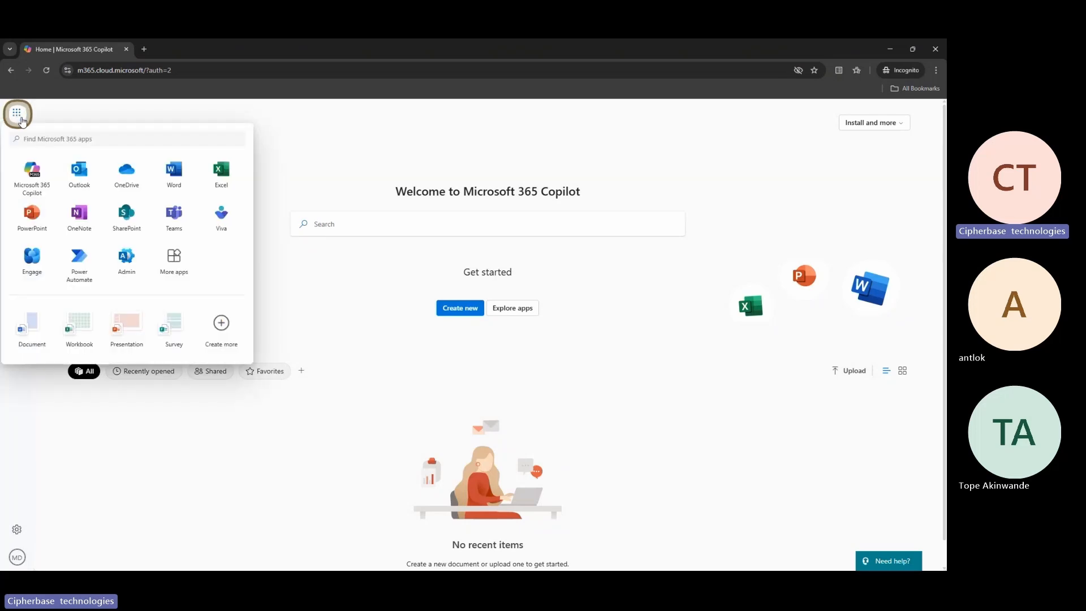
pyautogui.click(82, 184)
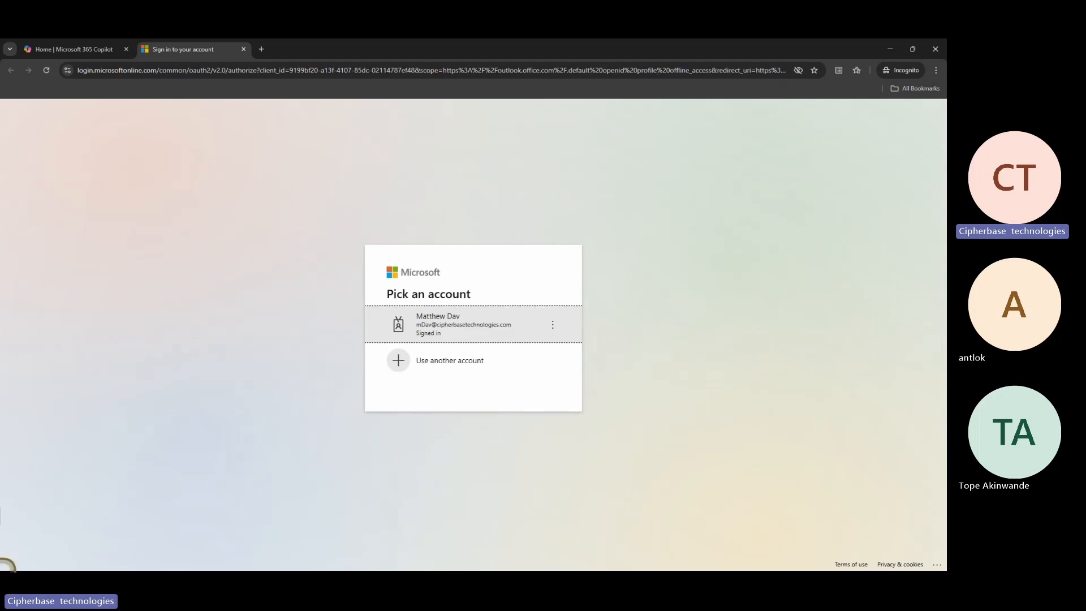
pyautogui.click(461, 318)
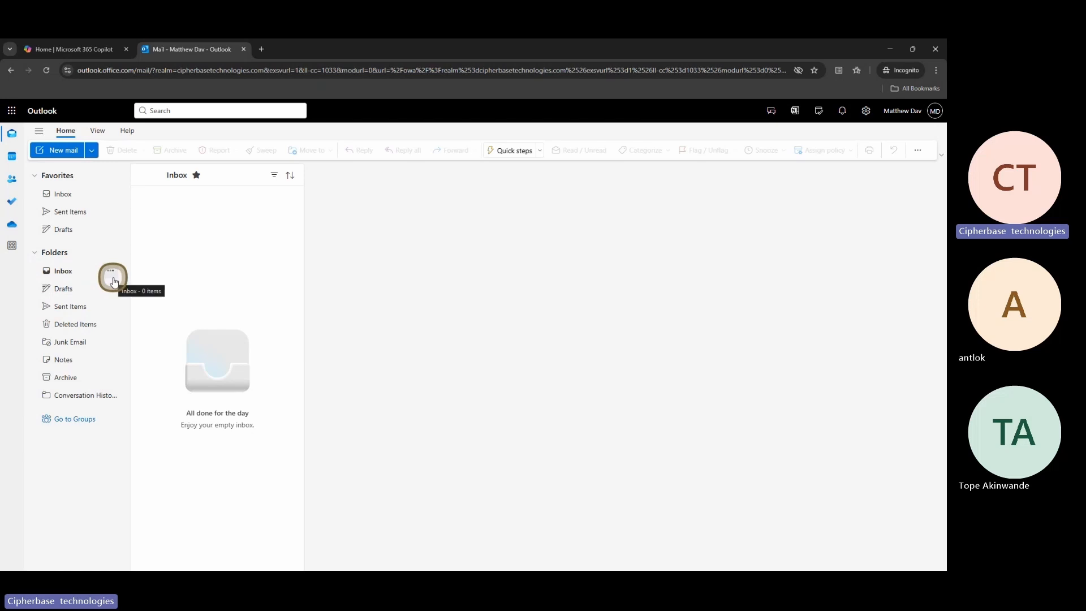
# Check the signed-in account, then confirm the Focused Inbox is empty with 'All done for the day'
pyautogui.click(67, 194)
pyautogui.click(47, 72)
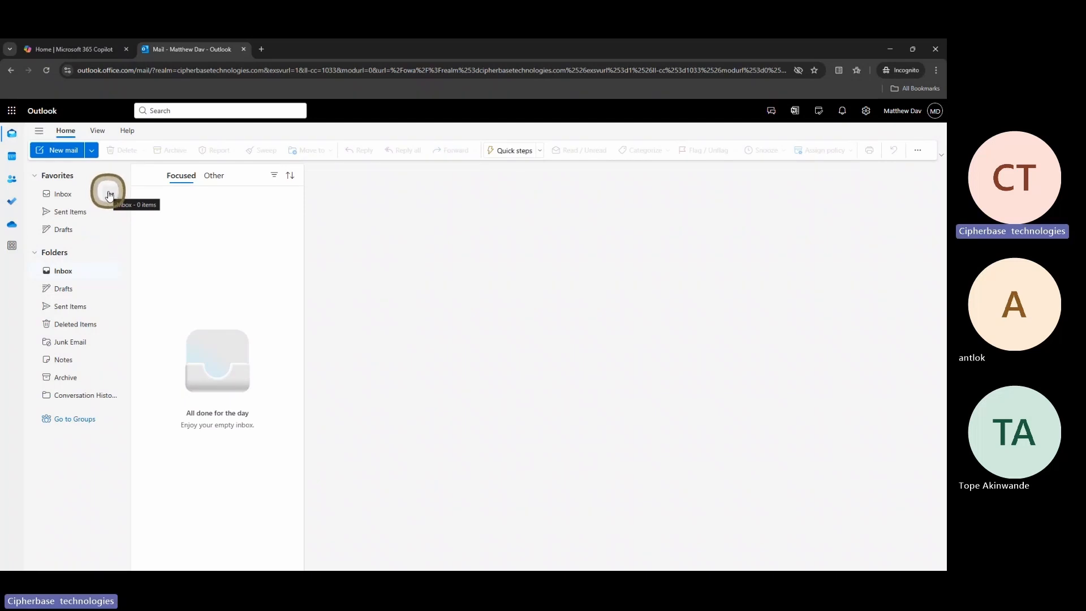
pyautogui.click(911, 110)
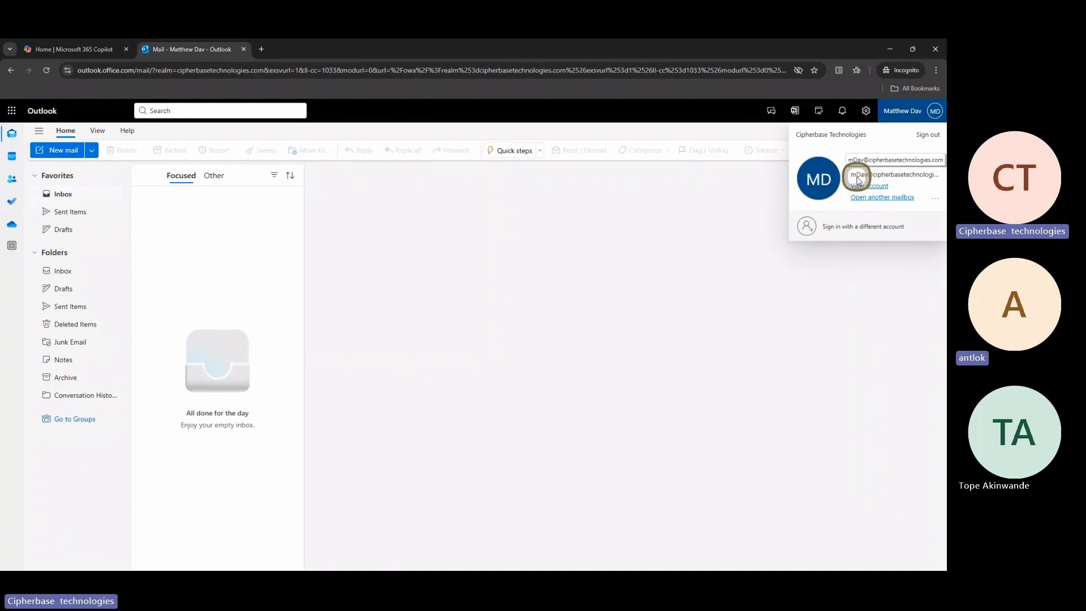
pyautogui.click(184, 208)
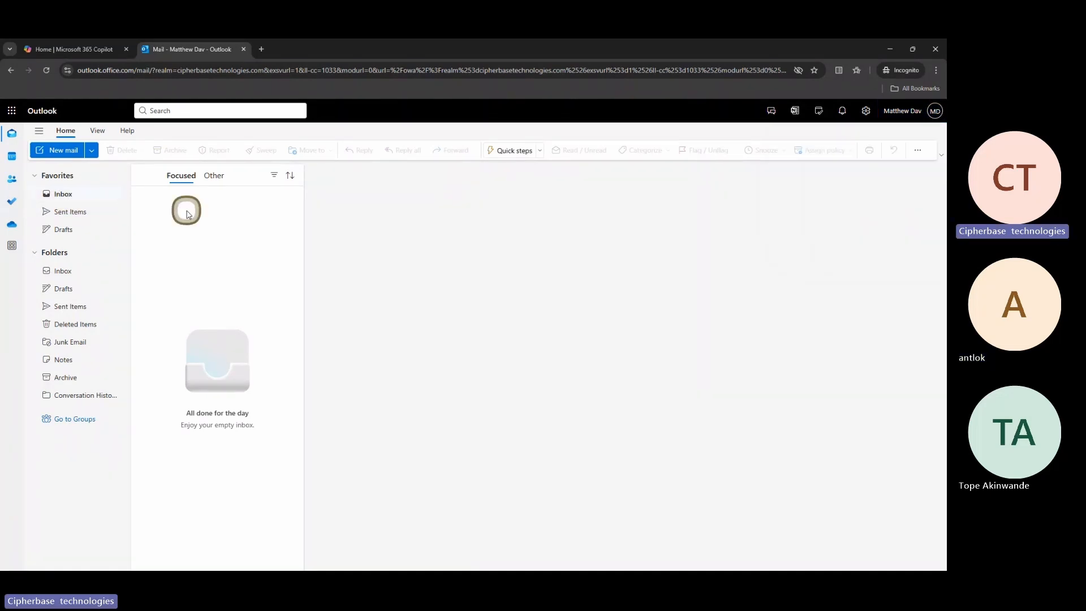
pyautogui.click(212, 176)
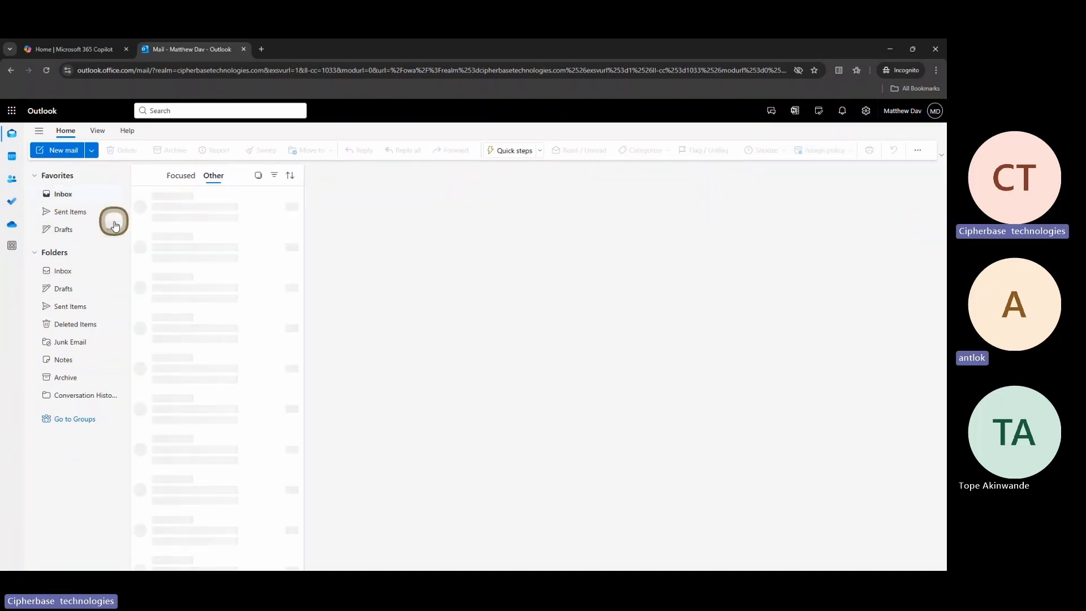
pyautogui.click(63, 198)
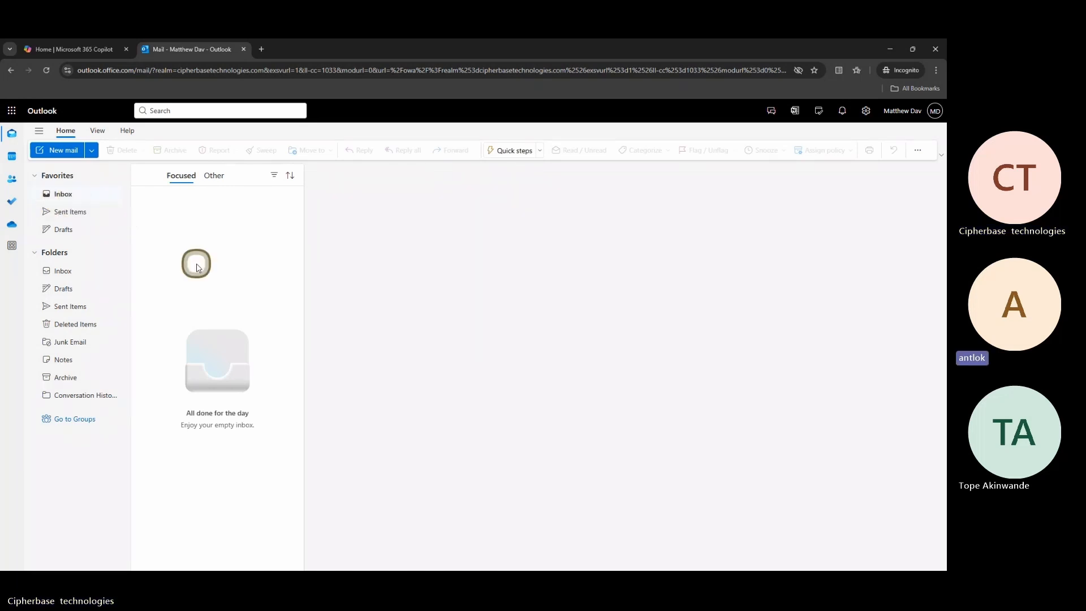